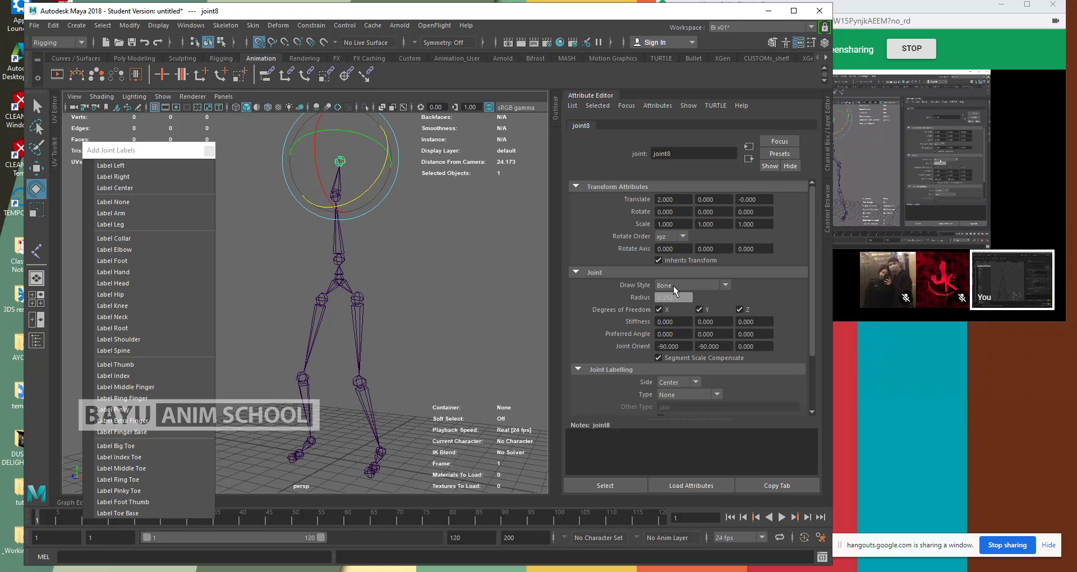
- Collapse the transform attributes and give the topmost joint of the skeleton the Center side label
left_click(598, 190)
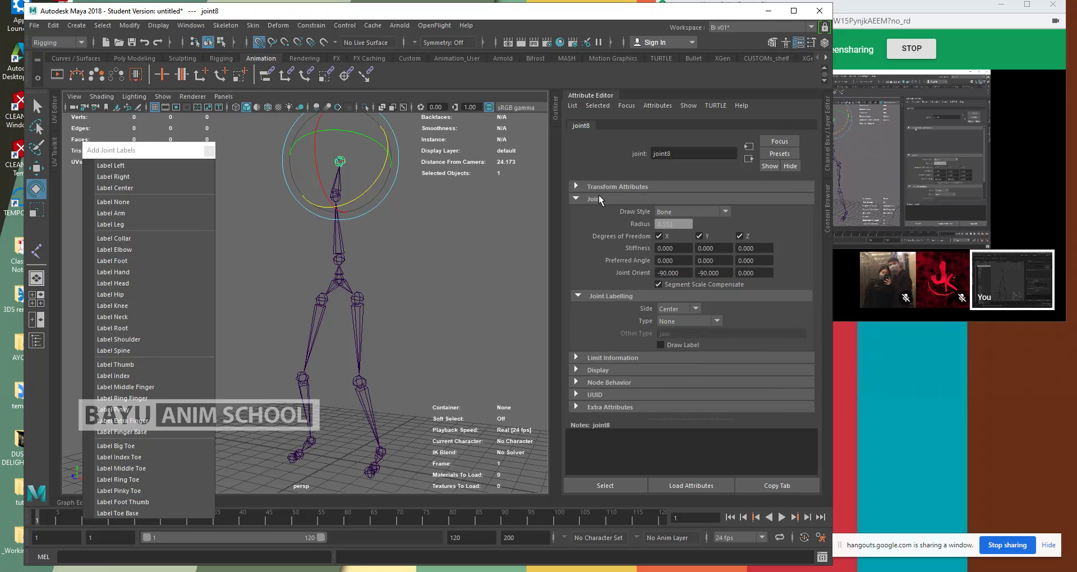
left_click(599, 200)
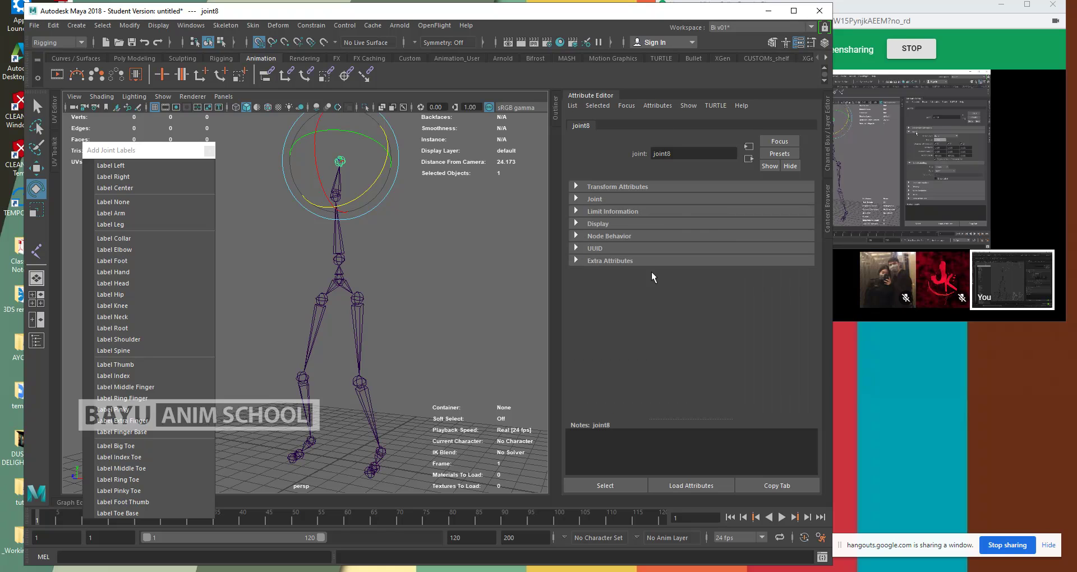
left_click(602, 200)
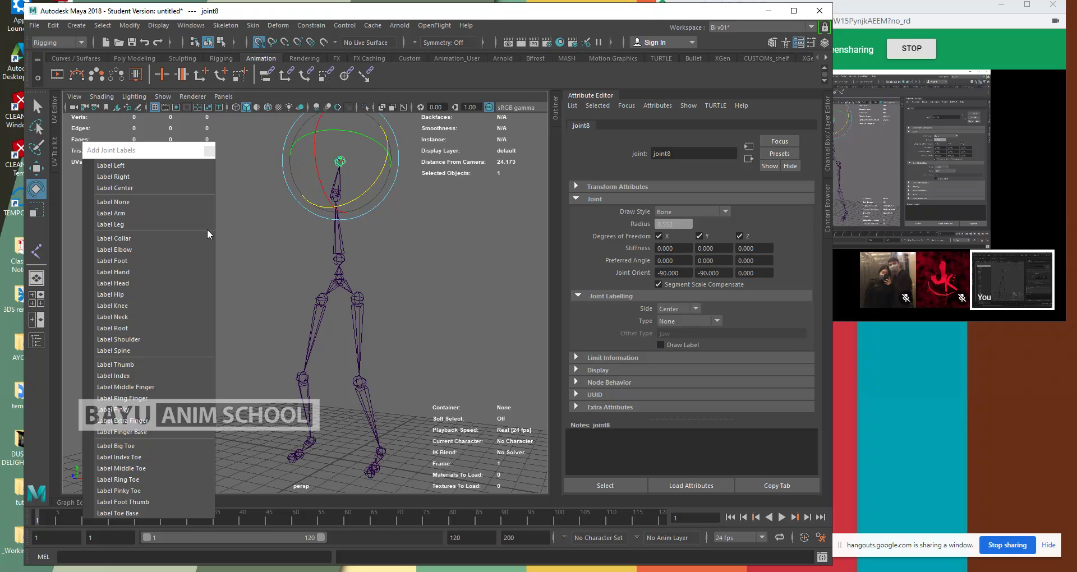
left_click(134, 188)
left_click(405, 233)
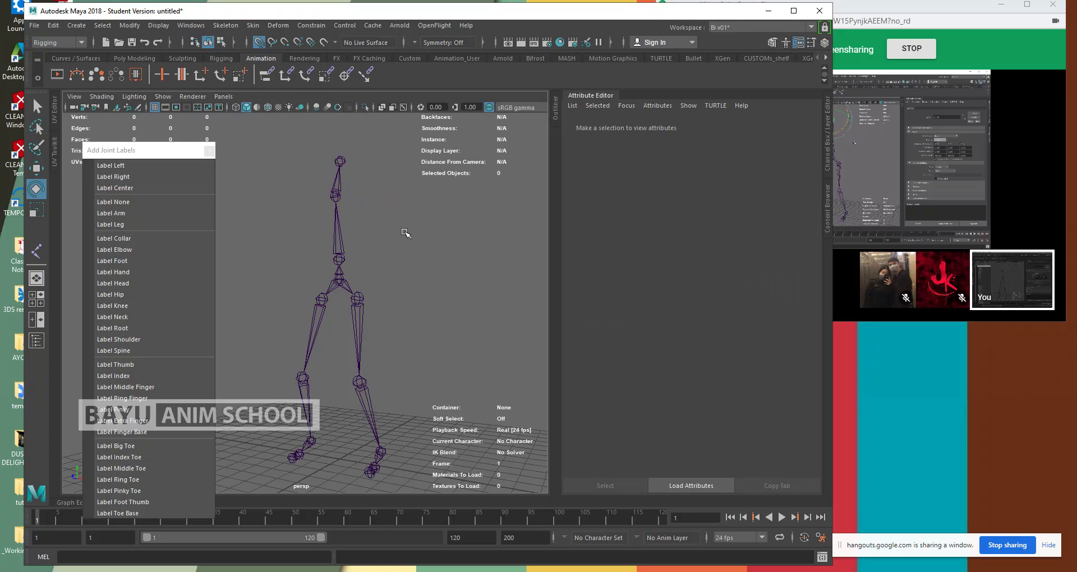
- Label the three upper-body joints and the root joint at the pelvis as Center
key("q")
left_click(340, 160)
left_click(336, 196, "shift")
left_click(339, 259, "shift")
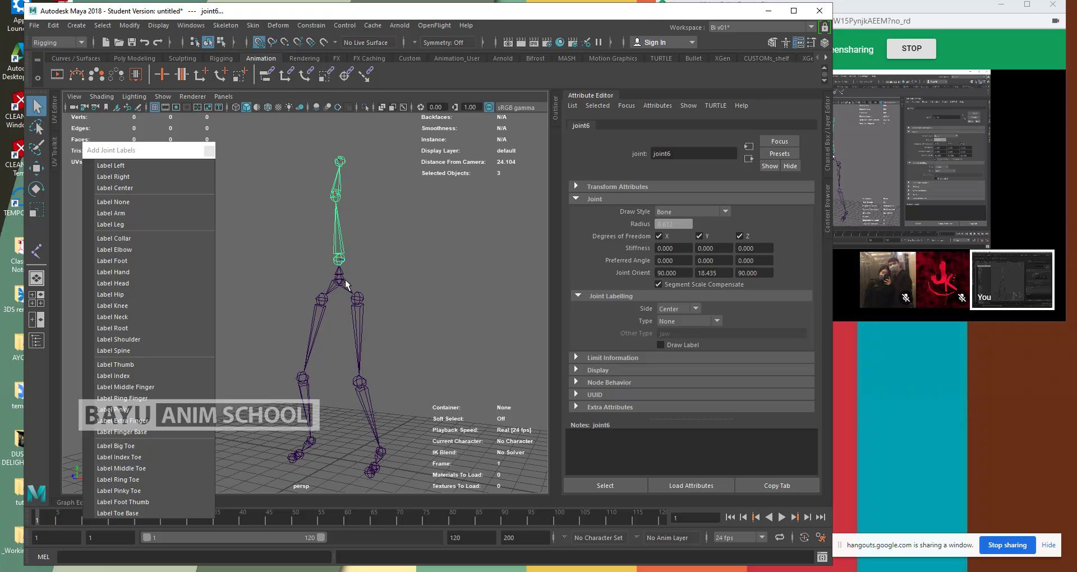
left_click(343, 282, "shift")
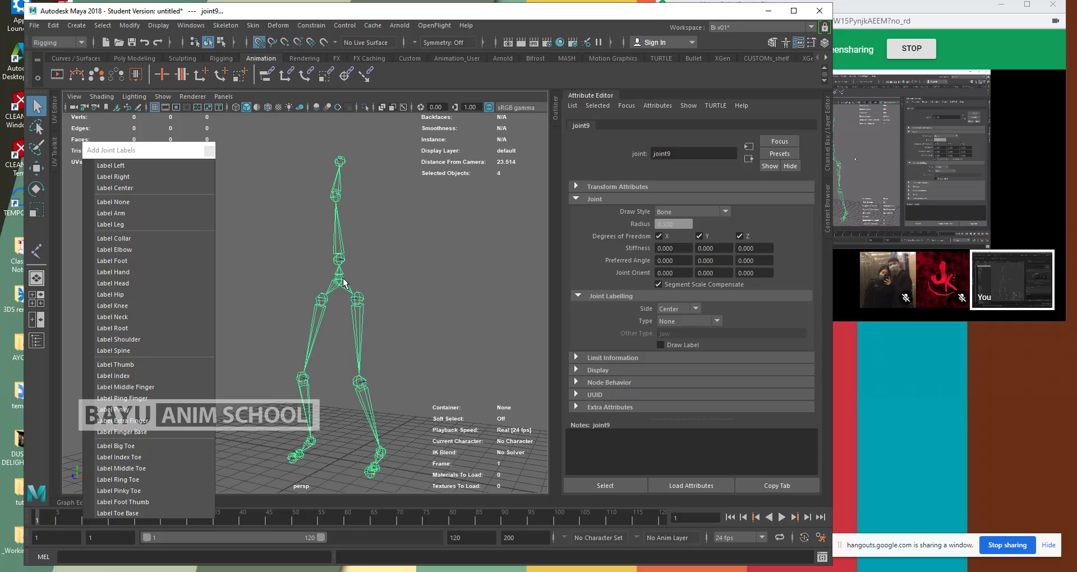
left_click(128, 188)
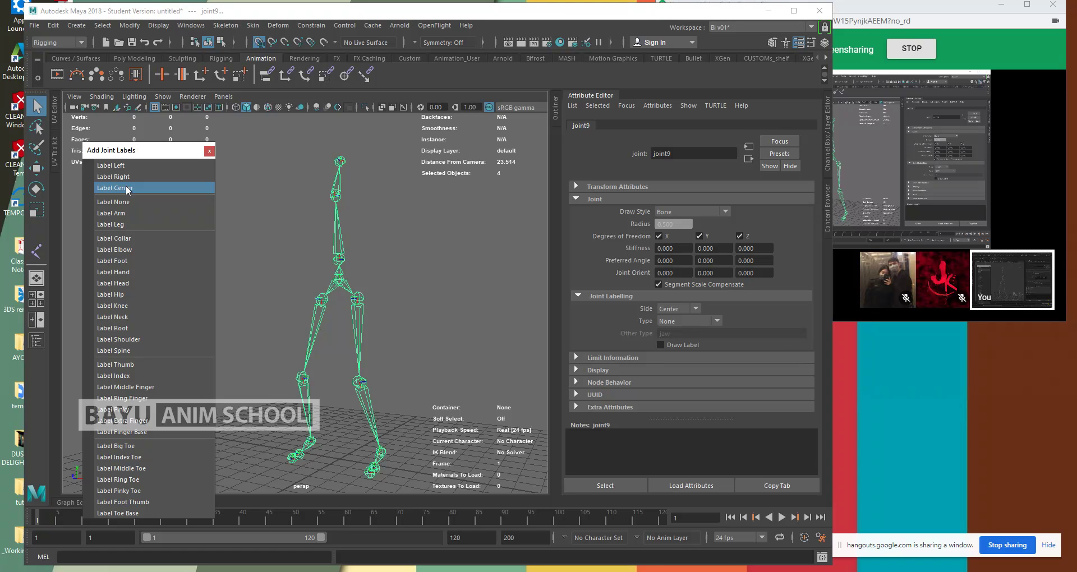
left_click(359, 208)
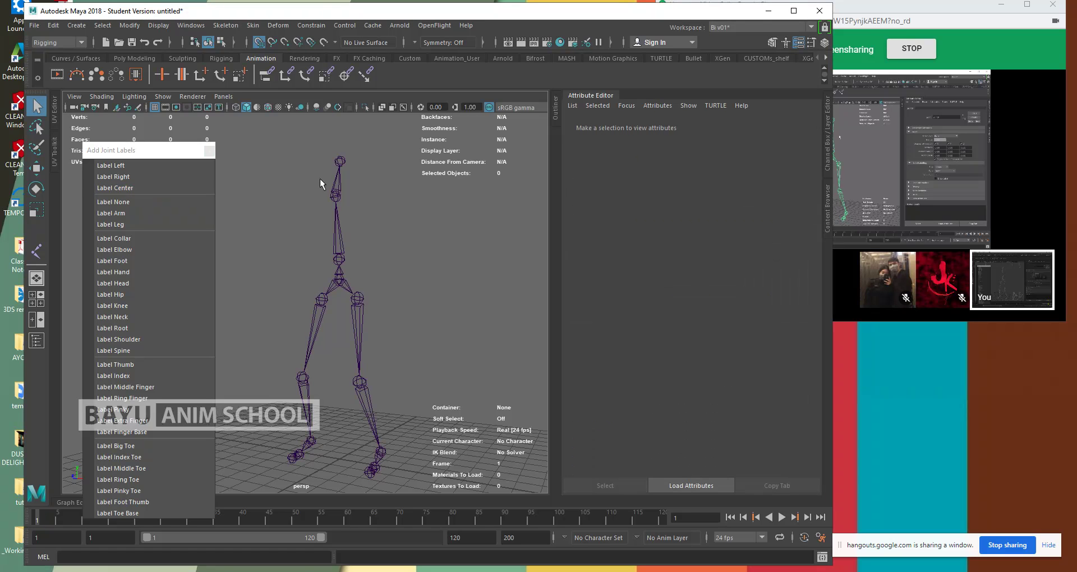
left_click(336, 195)
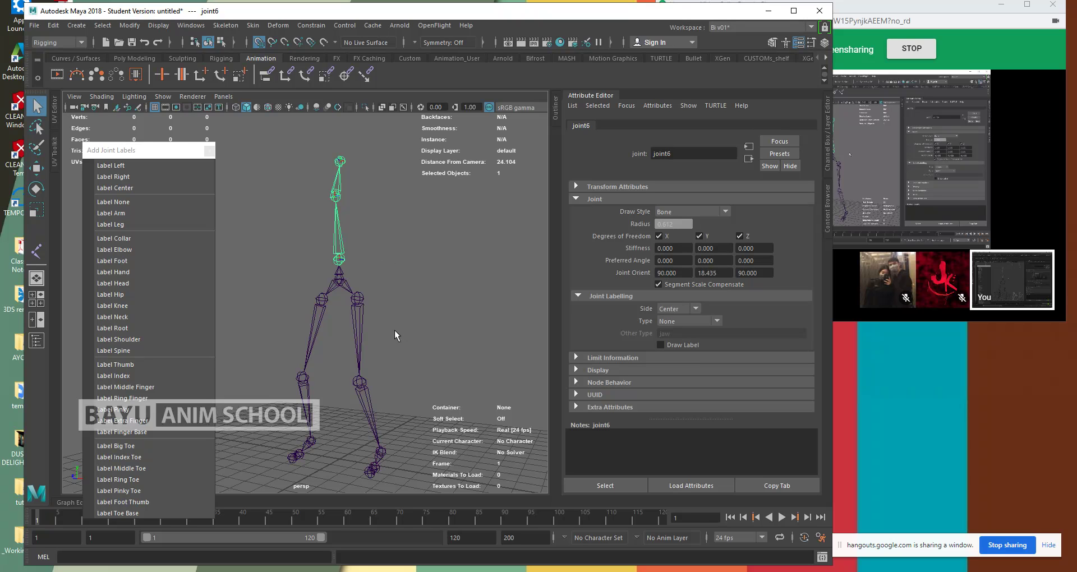
left_click(356, 332)
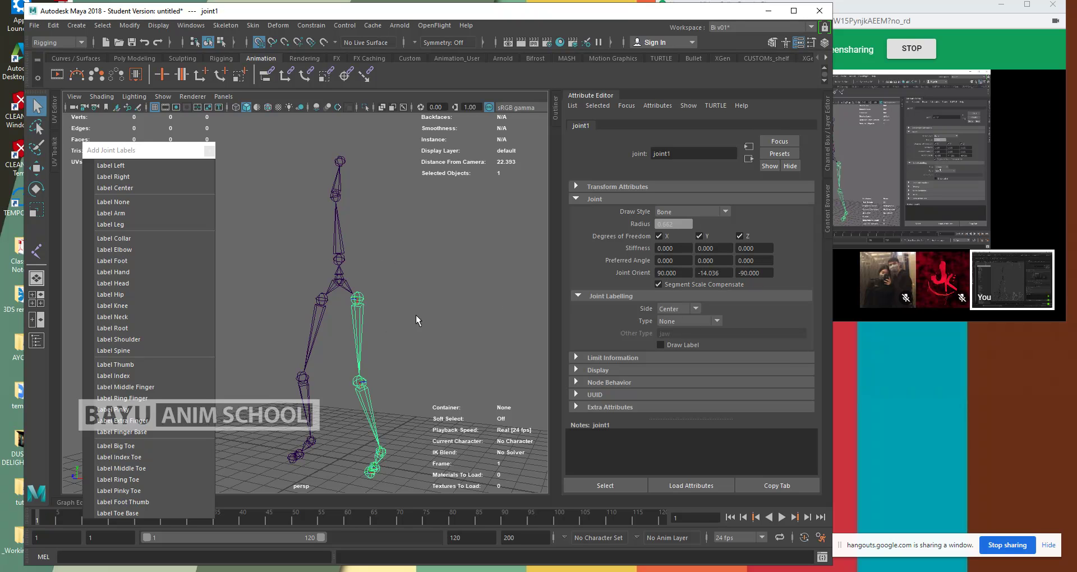
left_click(397, 452)
- Label all five joints of the character's left leg, from toe up to hip, as Left
middle_click_drag(349, 429, 352, 340, "alt")
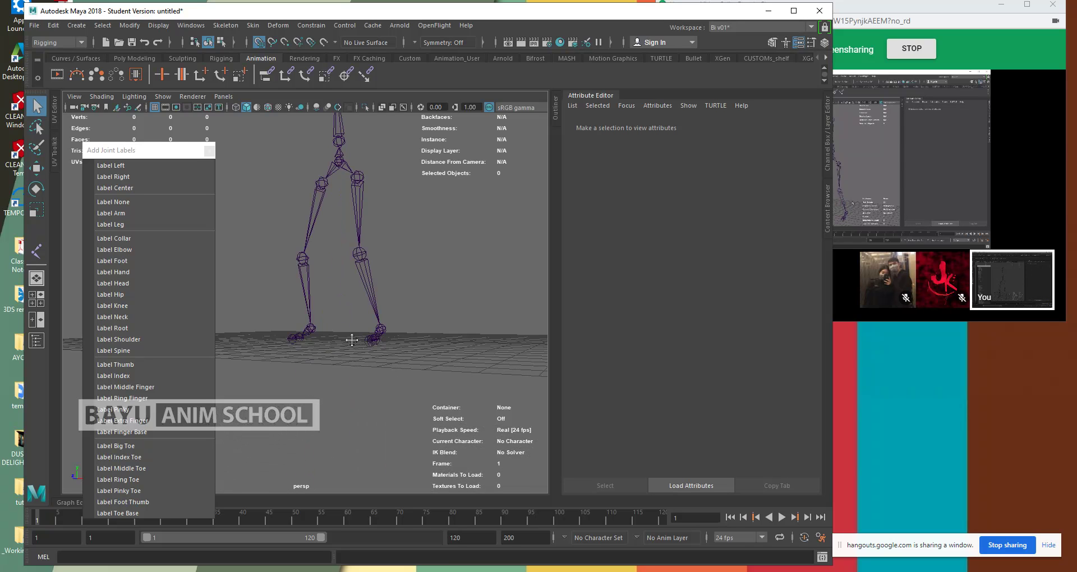
scroll(351, 339, "down", 3)
scroll(374, 408, "up", 8)
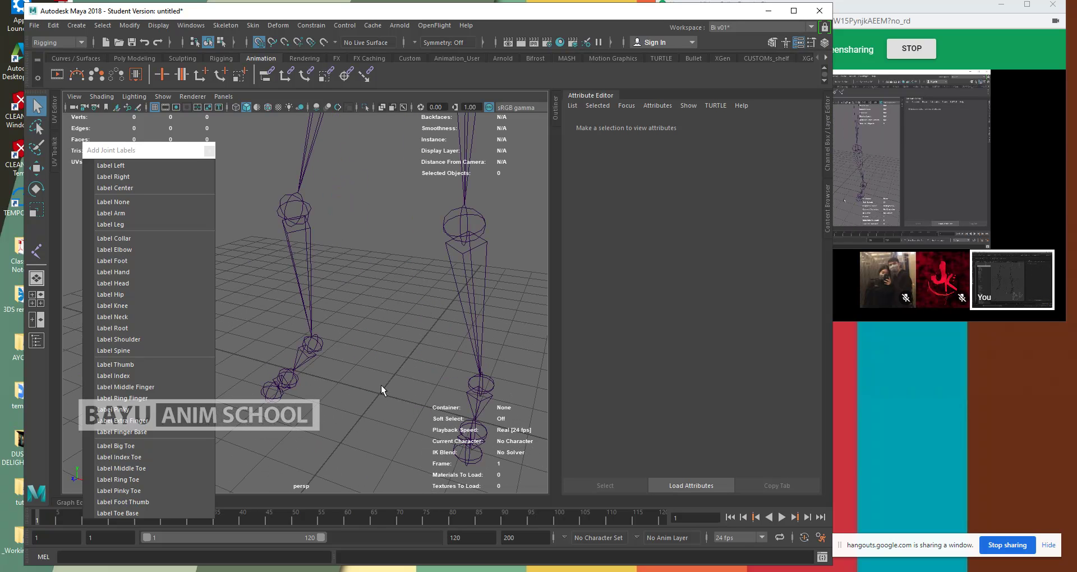
left_click_drag(283, 337, 272, 332, "alt")
left_click_drag(367, 377, 389, 365, "alt")
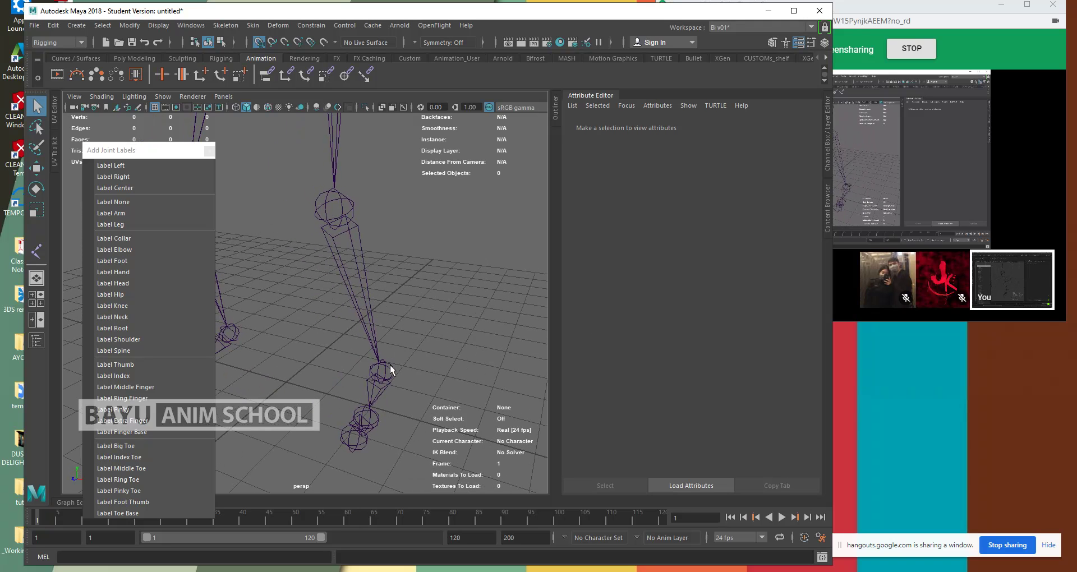
left_click_drag(354, 447, 390, 435)
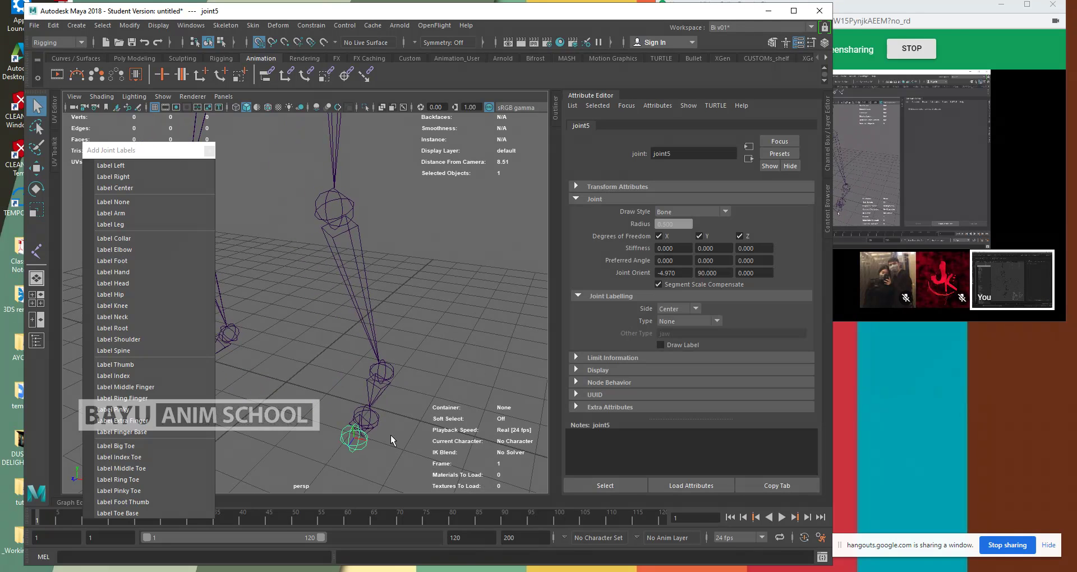
left_click(377, 396, "shift")
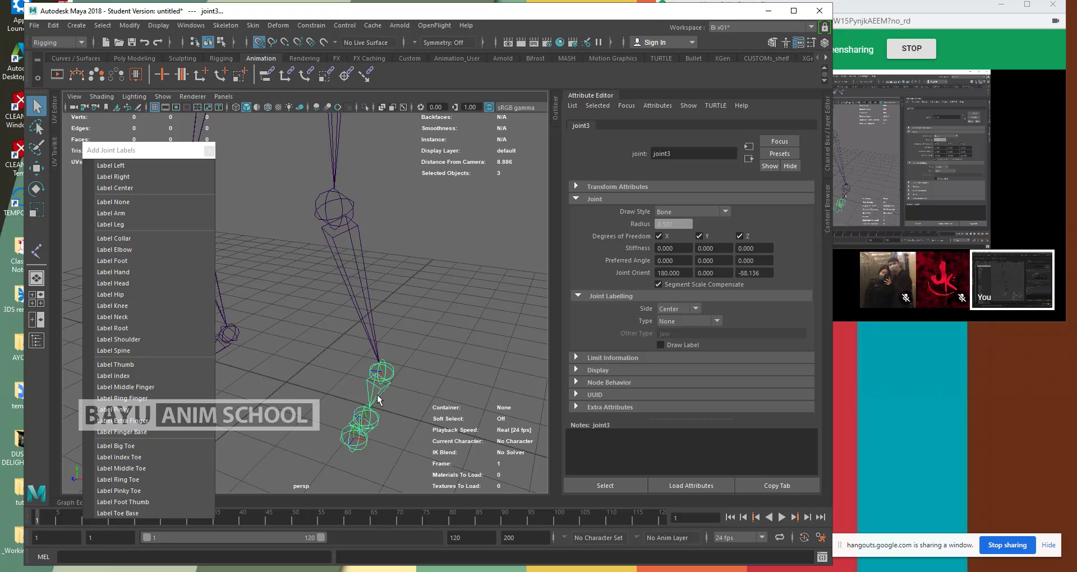
left_click(370, 315, "shift")
key("f")
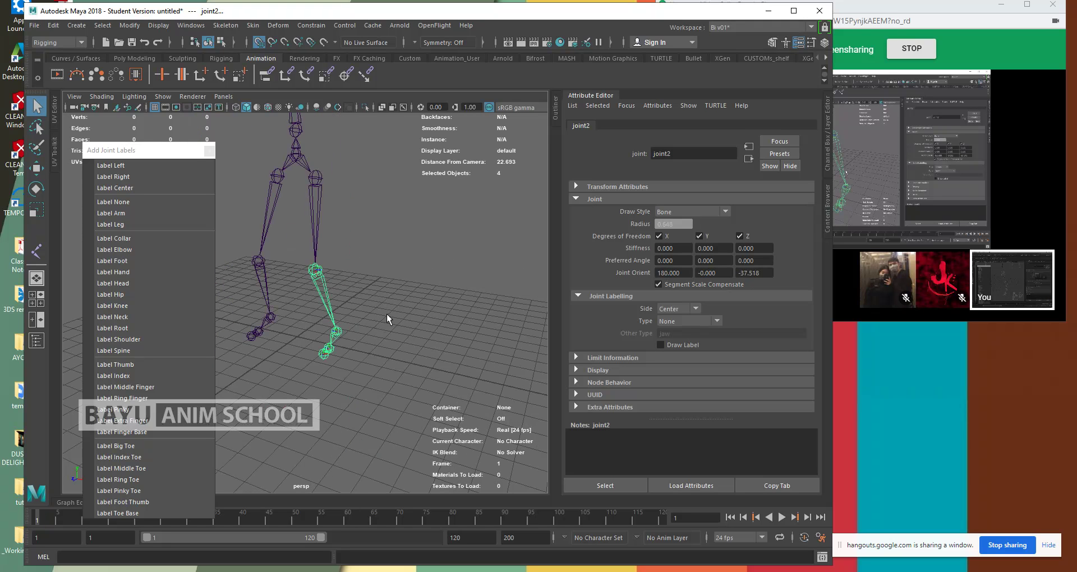
left_click(331, 318, "shift")
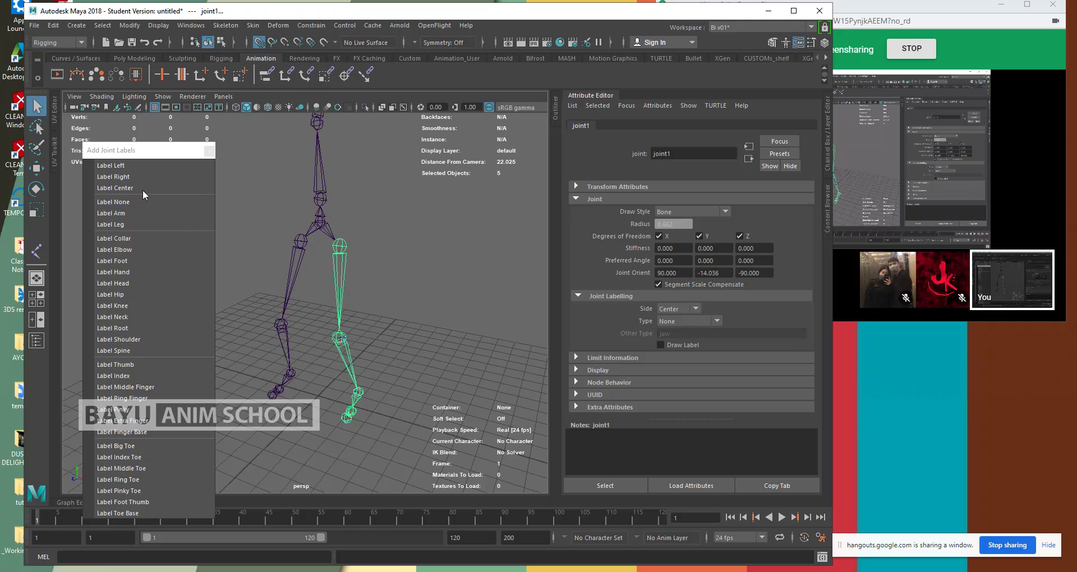
left_click_drag(388, 305, 429, 381, "alt")
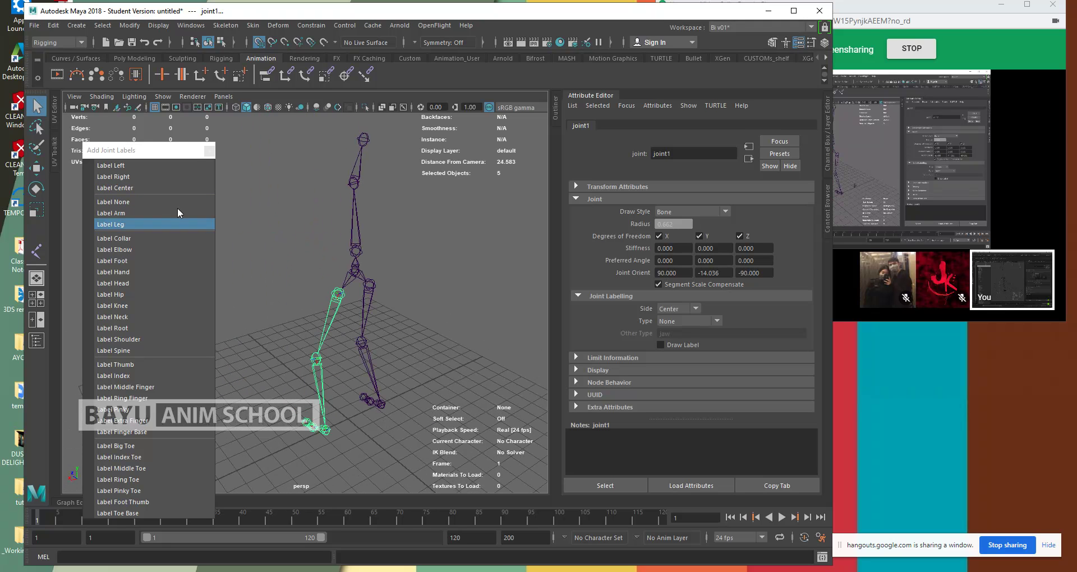
left_click(126, 166)
- Label all five joints of the character's right leg, from toe up to hip, as Right
left_click_drag(335, 327, 385, 449, "alt")
scroll(381, 415, "up", 5)
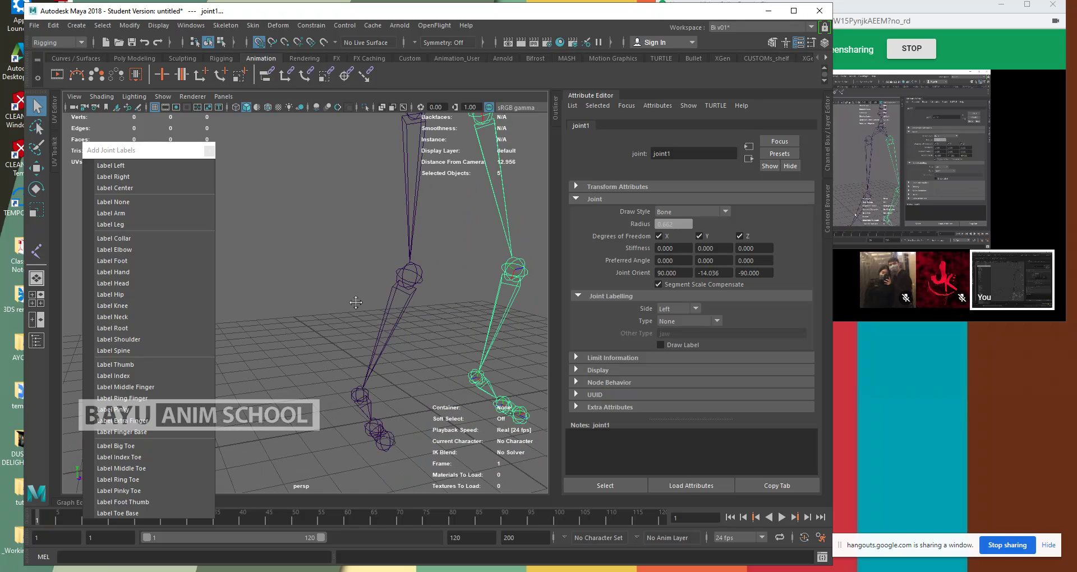
left_click(386, 444)
left_click(373, 427, "shift")
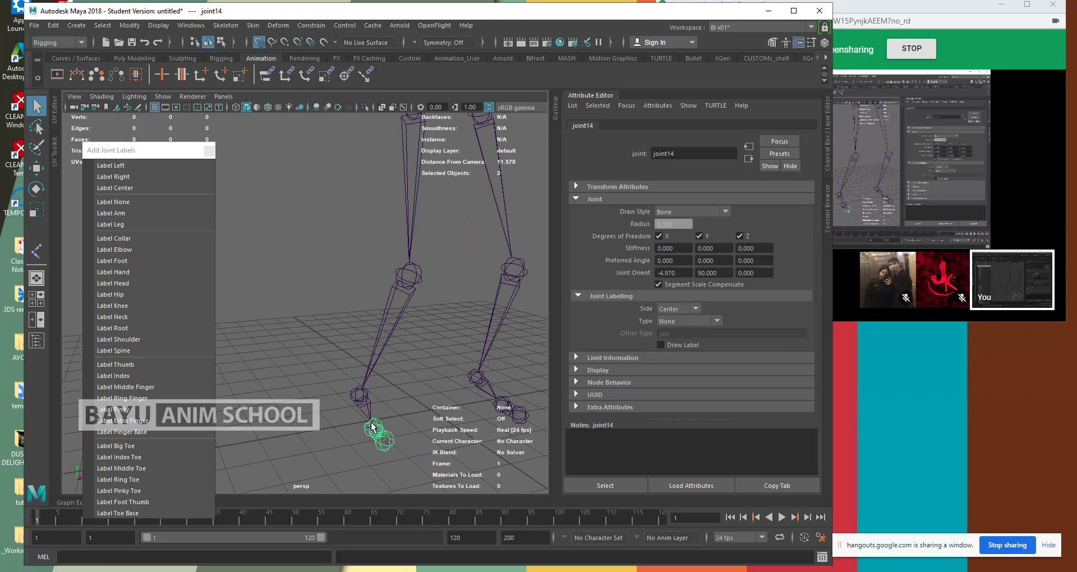
left_click(359, 396, "shift")
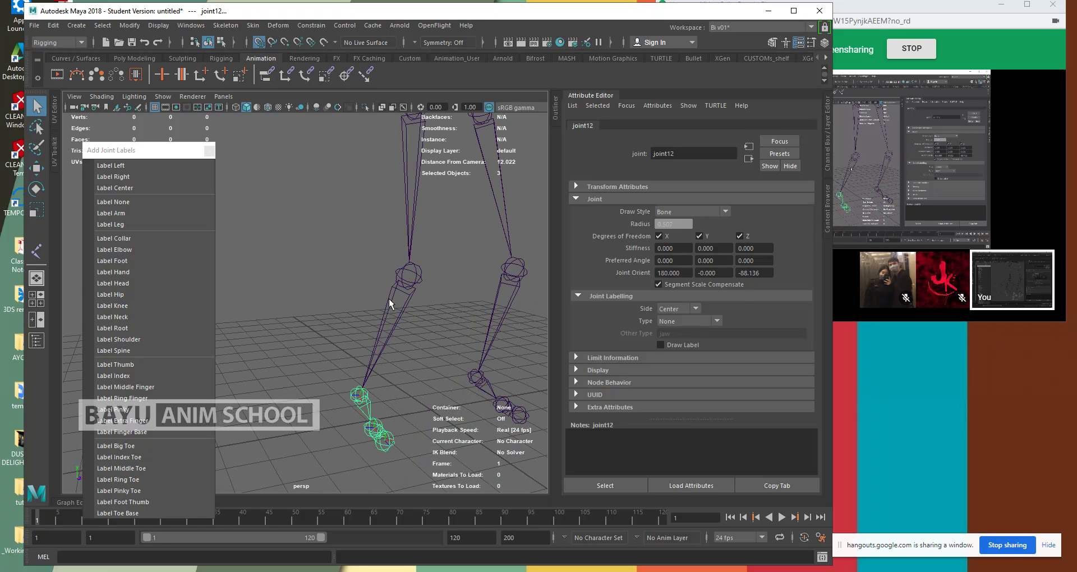
left_click(389, 298, "shift")
left_click(408, 233, "shift")
scroll(392, 247, "down", 5)
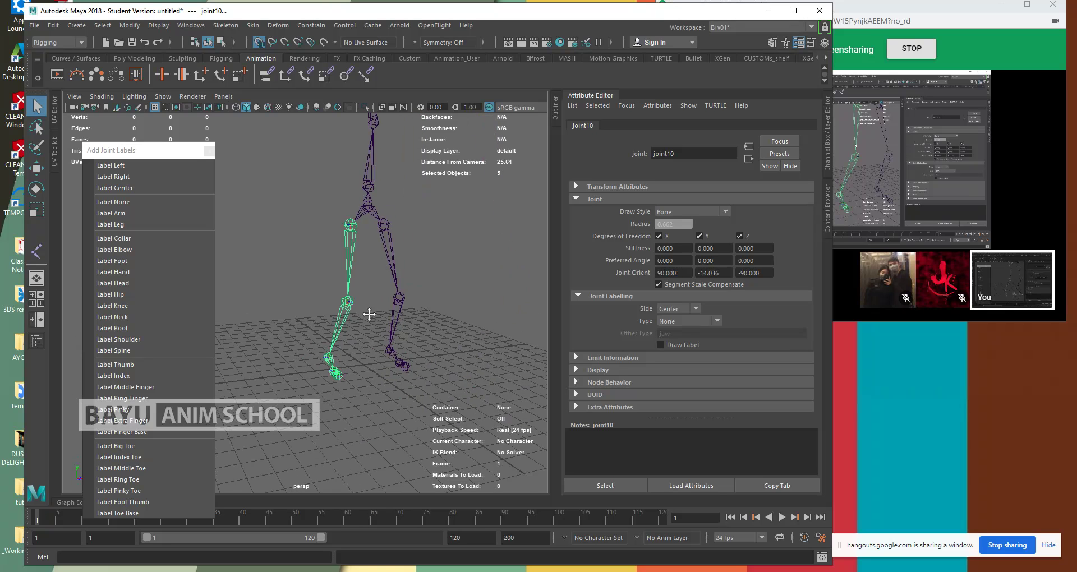
left_click(119, 177)
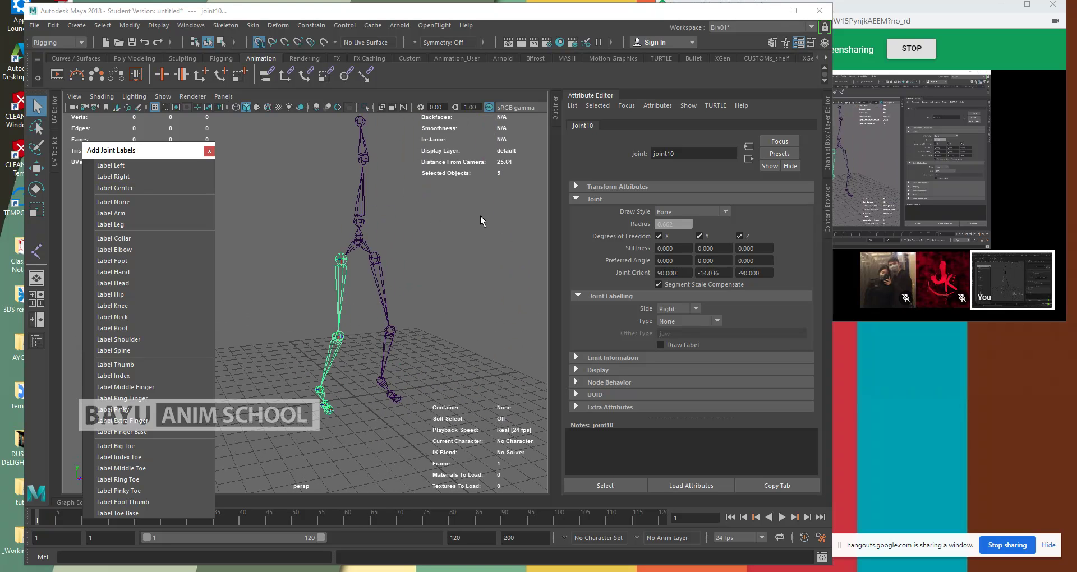
- Set the pelvis joint's label type to Root and turn on drawing of its label
left_click_drag(388, 250, 411, 320, "alt")
right_click_drag(411, 320, 459, 349, "alt")
middle_click_drag(458, 349, 416, 317, "alt")
left_click_drag(417, 317, 439, 324, "alt")
left_click(413, 265)
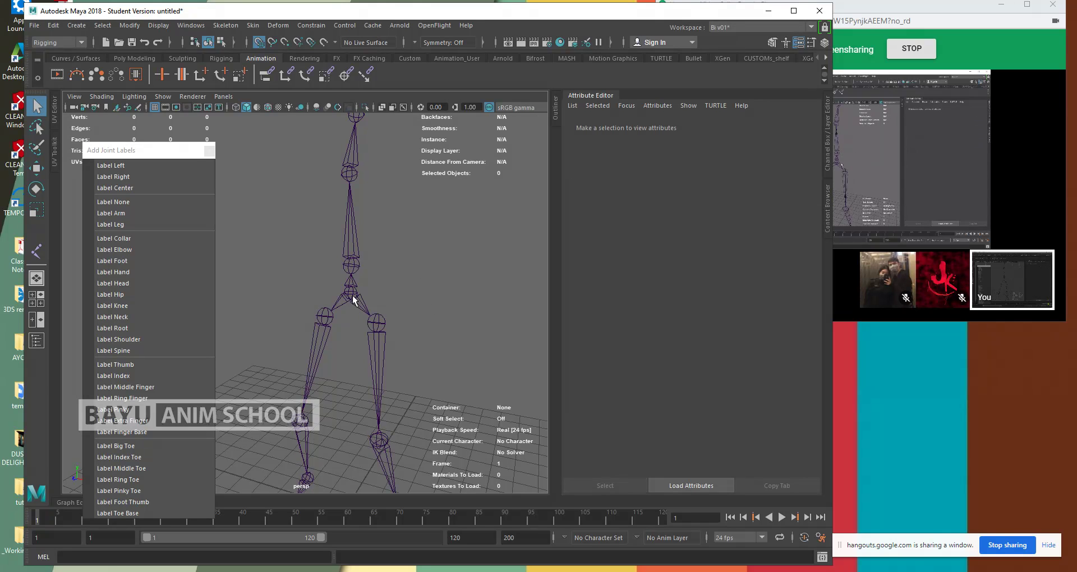
left_click(352, 295)
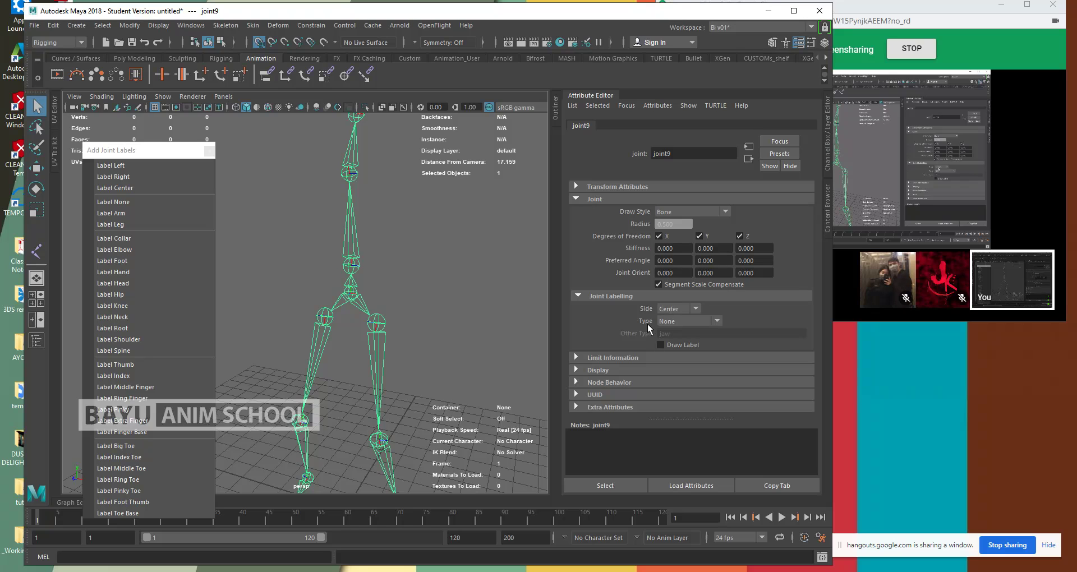
left_click(715, 322)
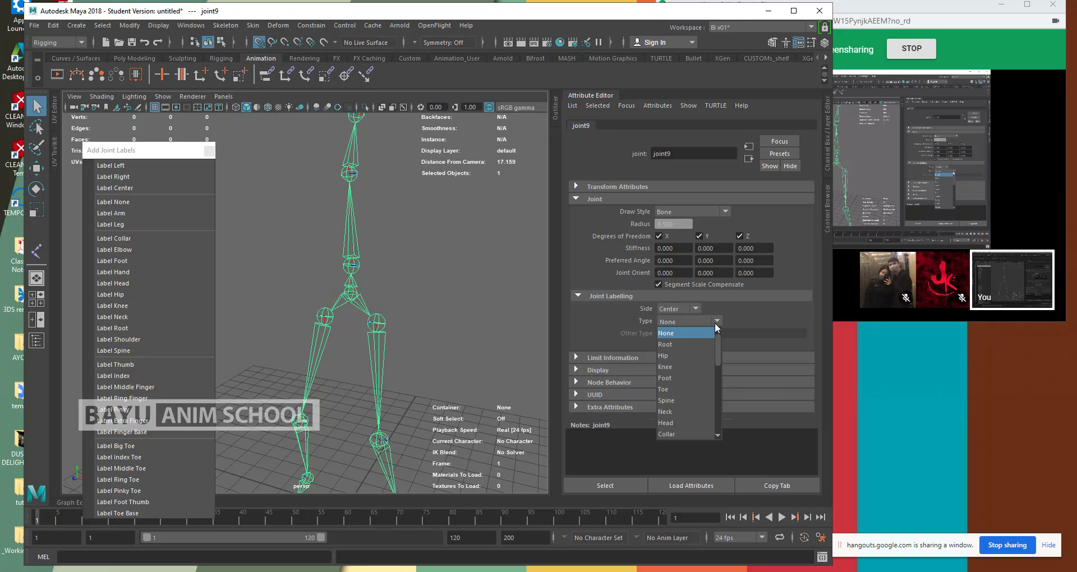
left_click_drag(719, 341, 722, 385)
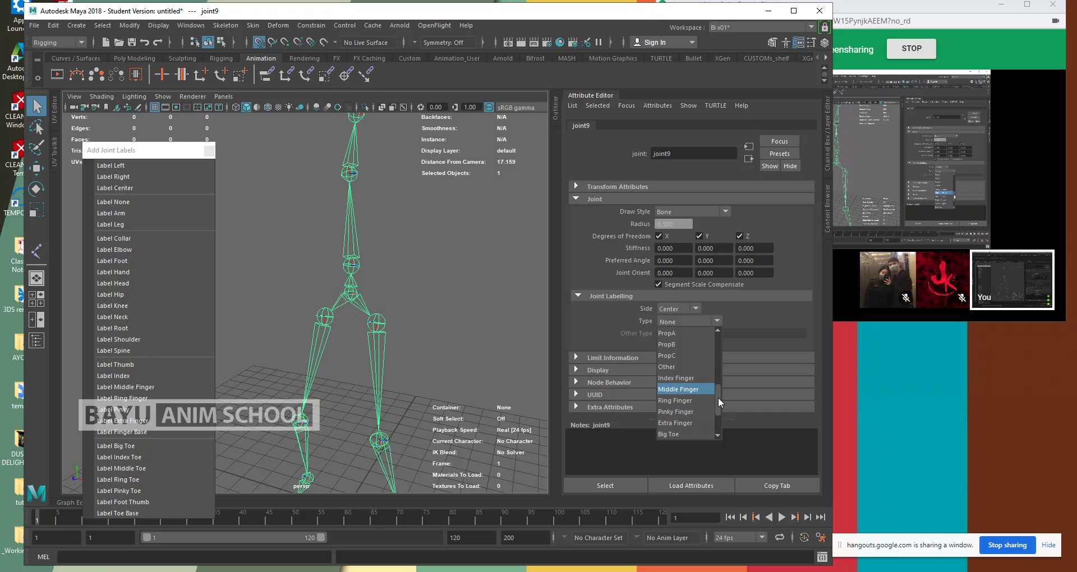
left_click_drag(718, 402, 717, 410)
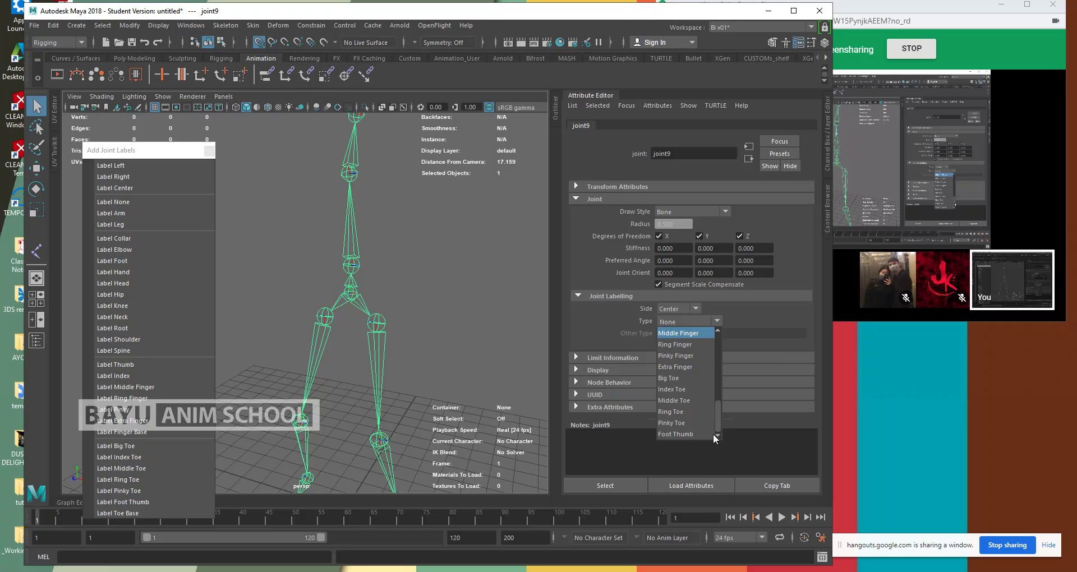
scroll(719, 392, "up", 1)
left_click_drag(719, 394, 725, 324)
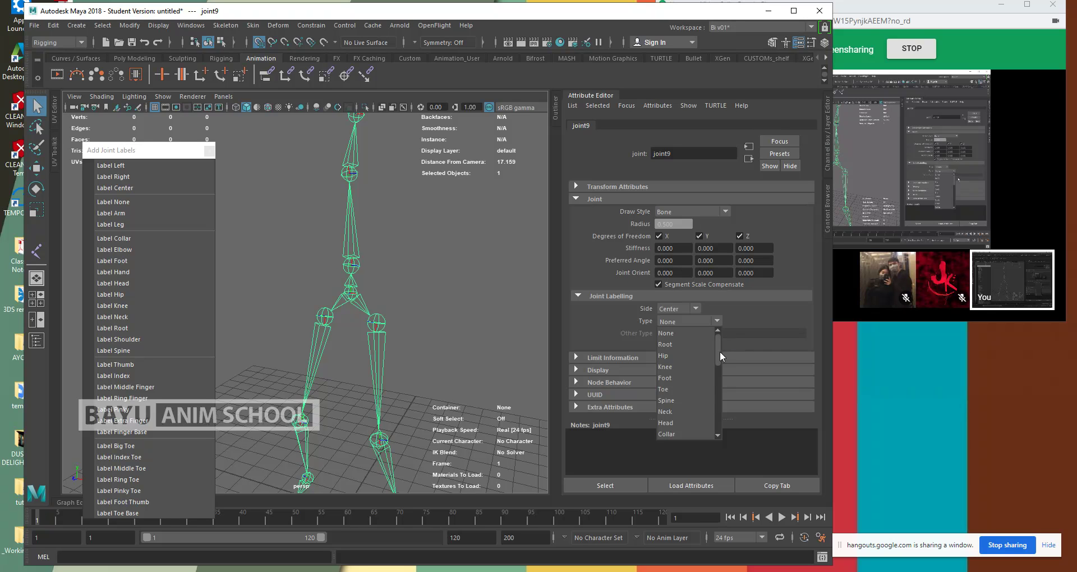
left_click_drag(717, 351, 718, 325)
left_click(681, 344)
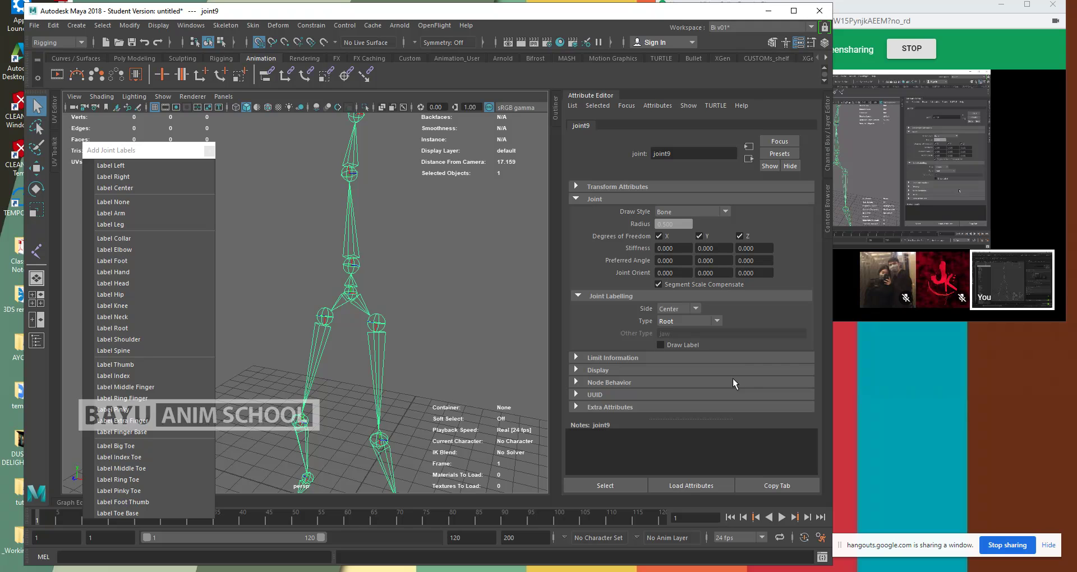
left_click_drag(392, 361, 394, 359, "alt")
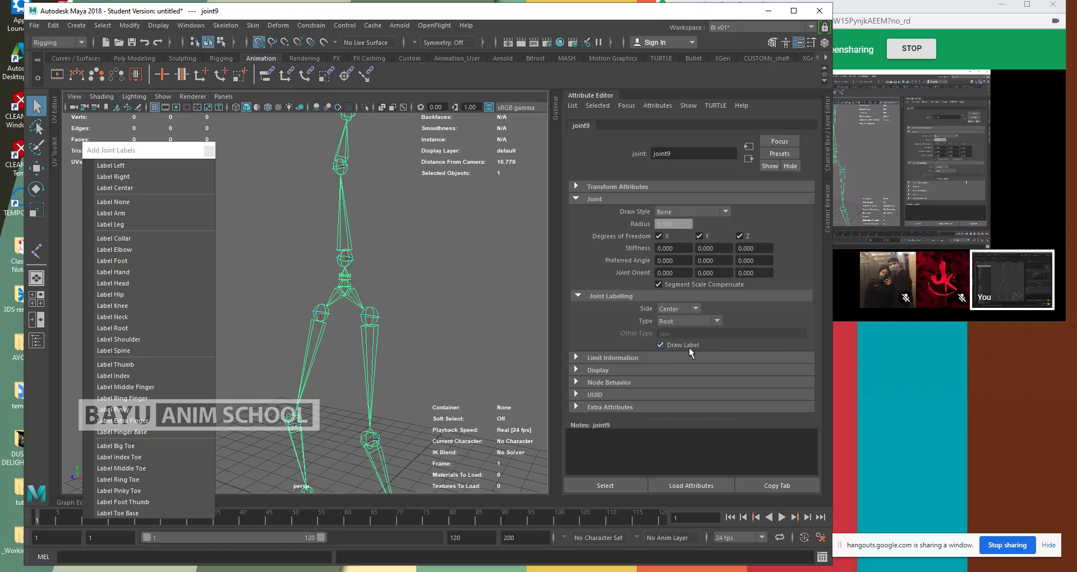
- Set the label type of the joint just above the root to Spine and turn on drawing of its label
scroll(395, 358, "down", 5)
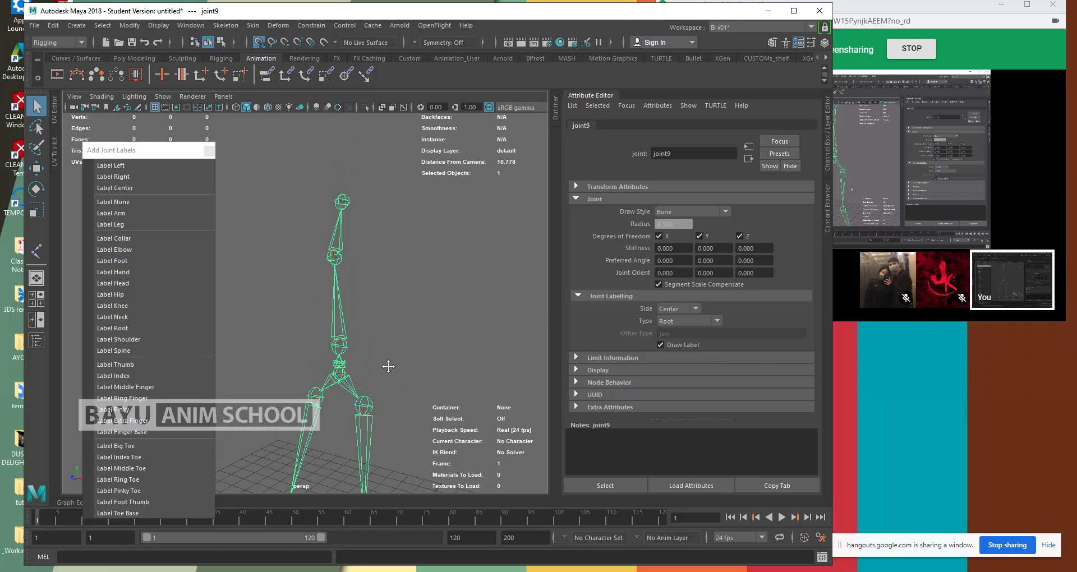
key("Down")
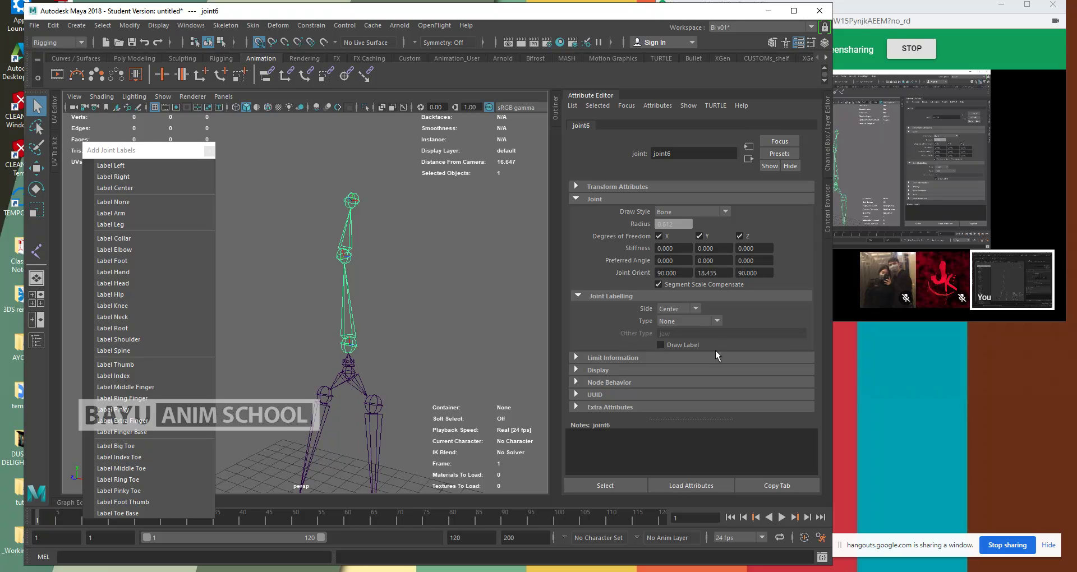
left_click(715, 322)
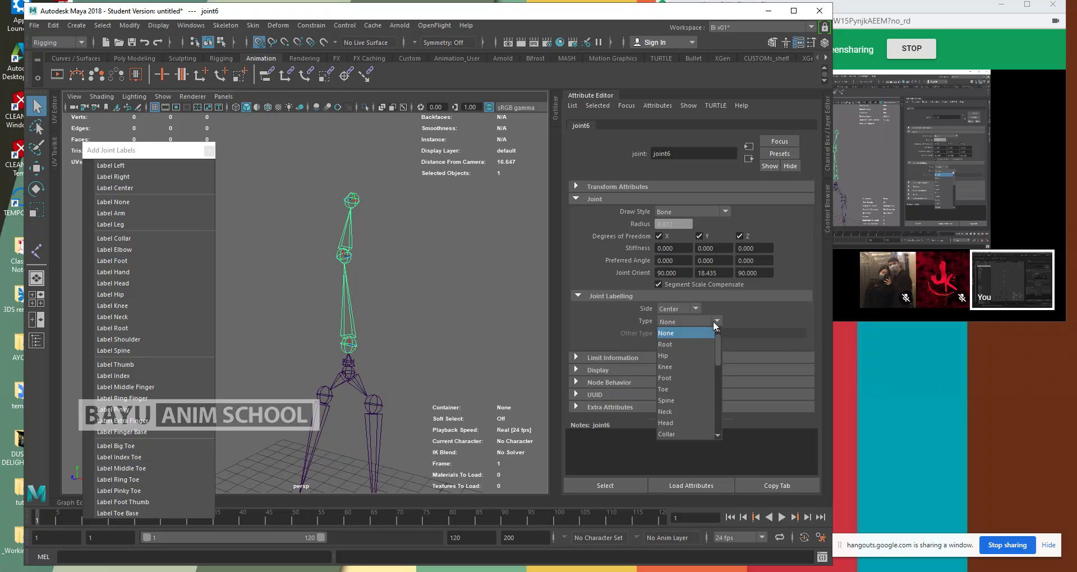
left_click(685, 400)
left_click(675, 344)
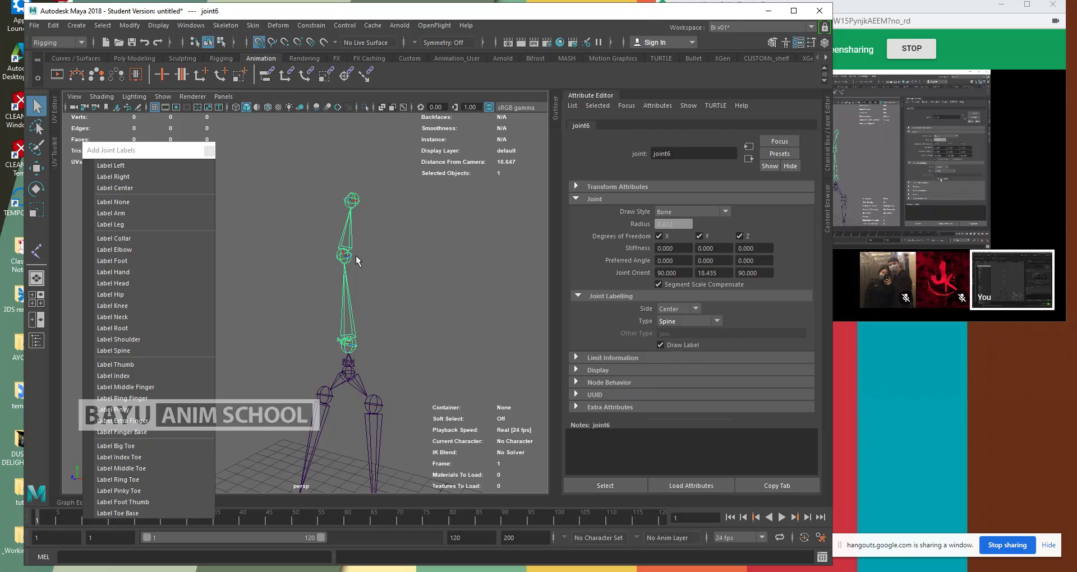
- Set the label type of the next two joints up the spine chain to Spine and turn on drawing of their labels
key("Down")
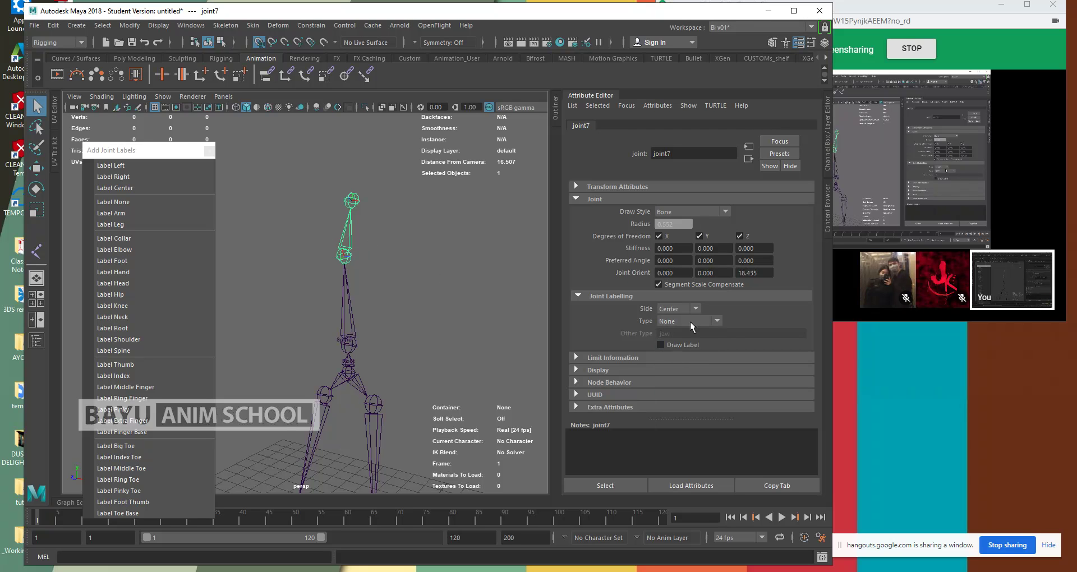
left_click(689, 321)
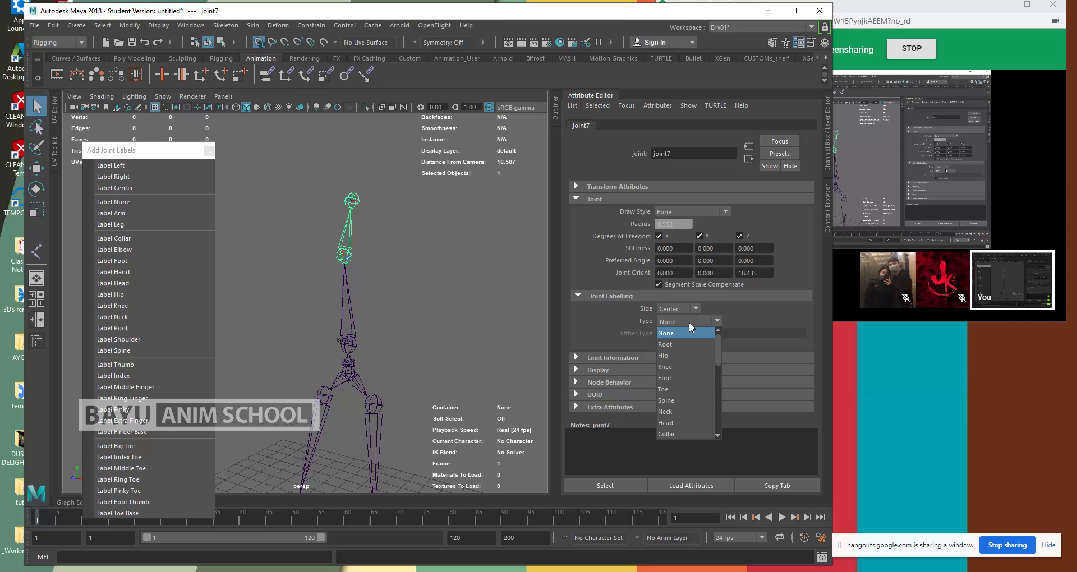
left_click(682, 400)
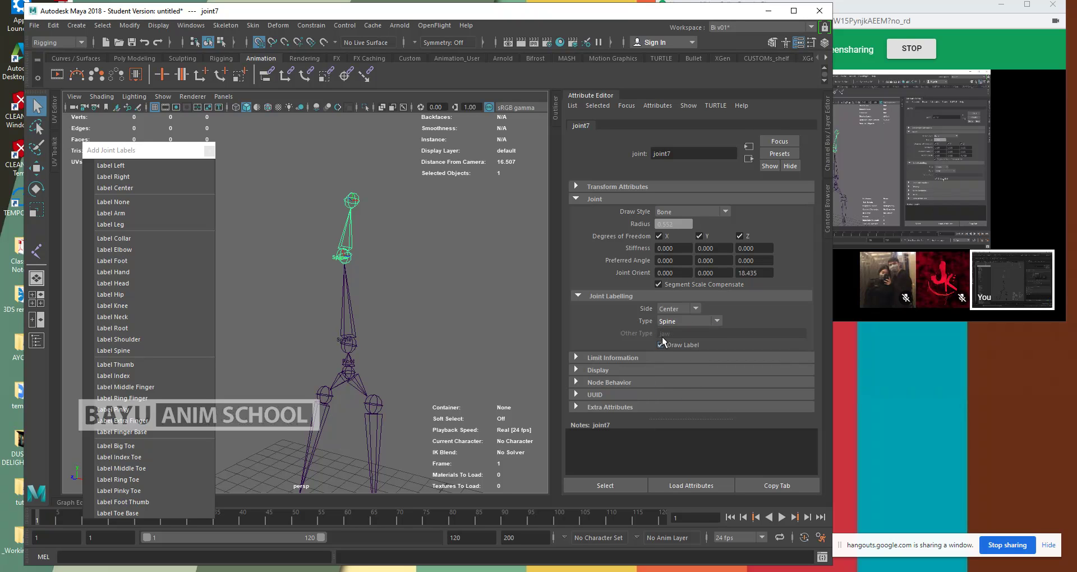
key("Down")
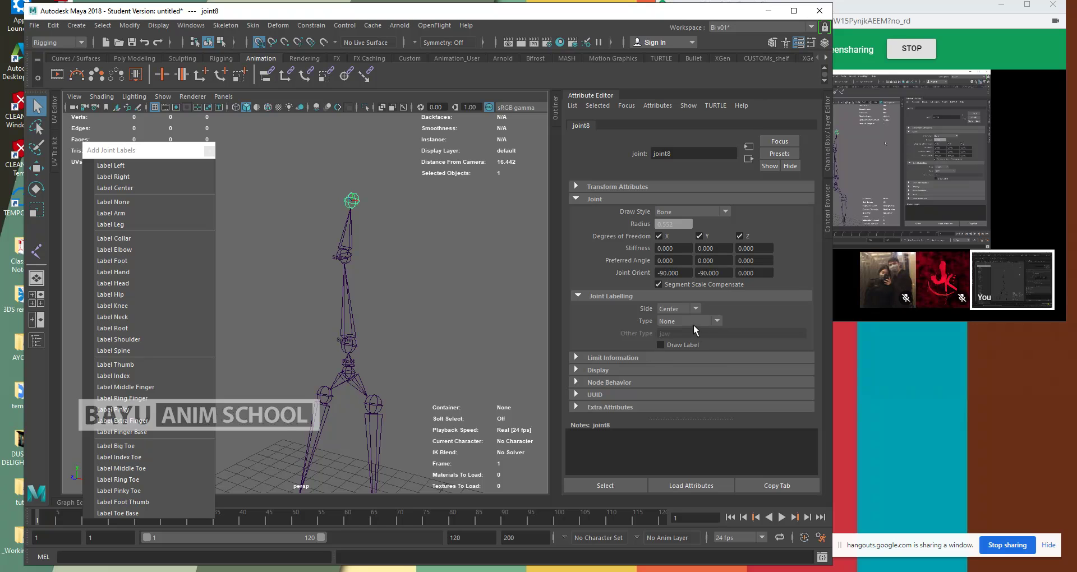
left_click(693, 324)
left_click(685, 397)
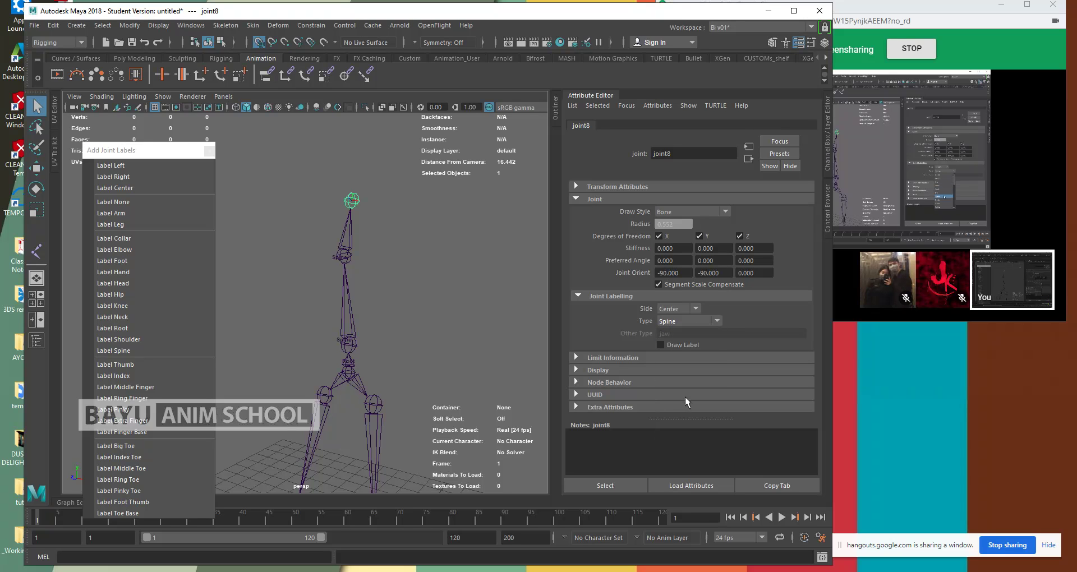
left_click(662, 345)
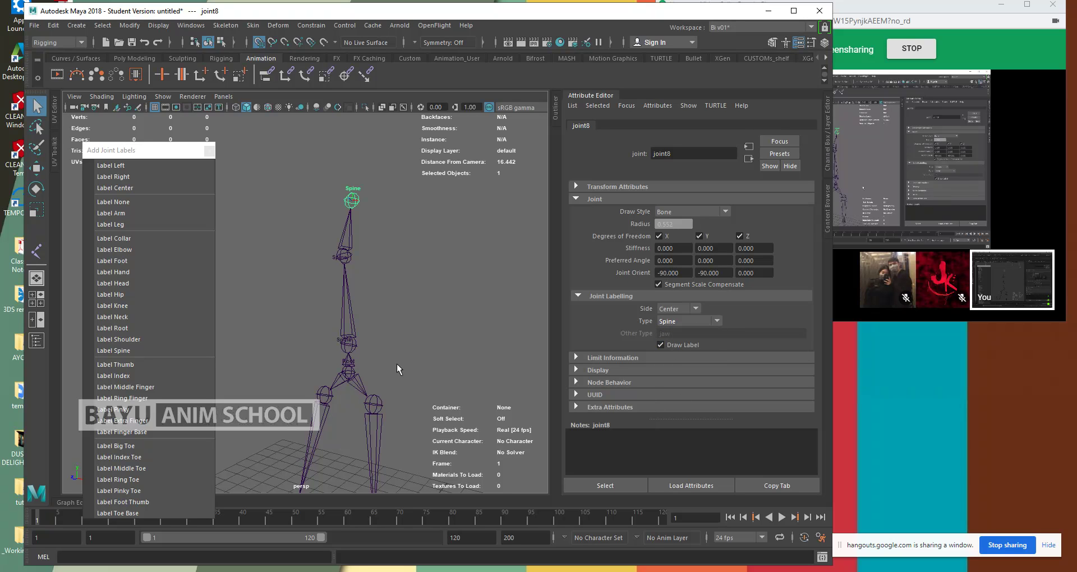
- Set the label type of the left leg's topmost joint to Foot
left_click_drag(404, 329, 349, 308, "alt")
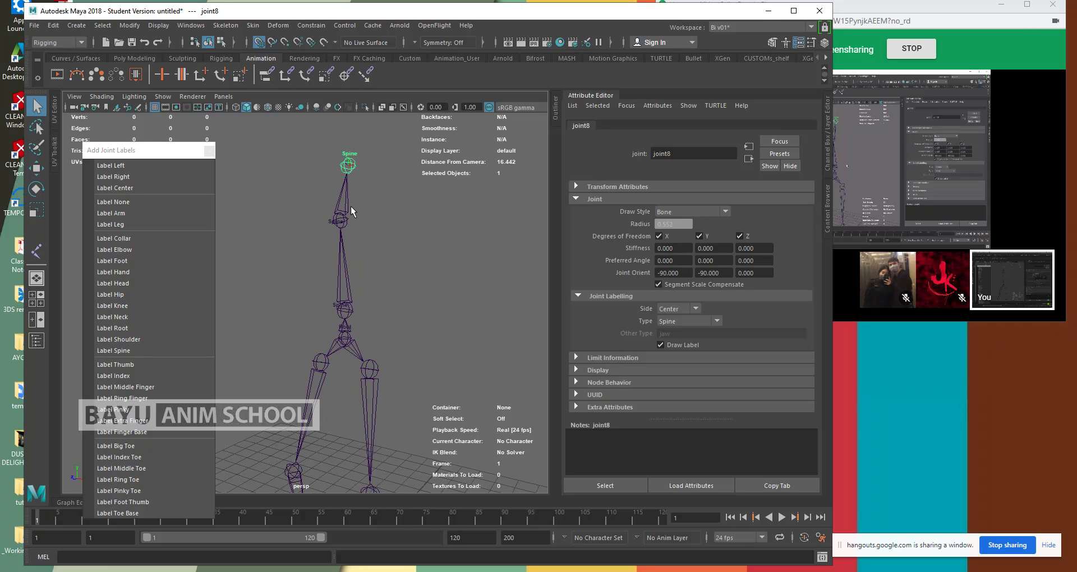
left_click_drag(415, 366, 391, 322, "alt")
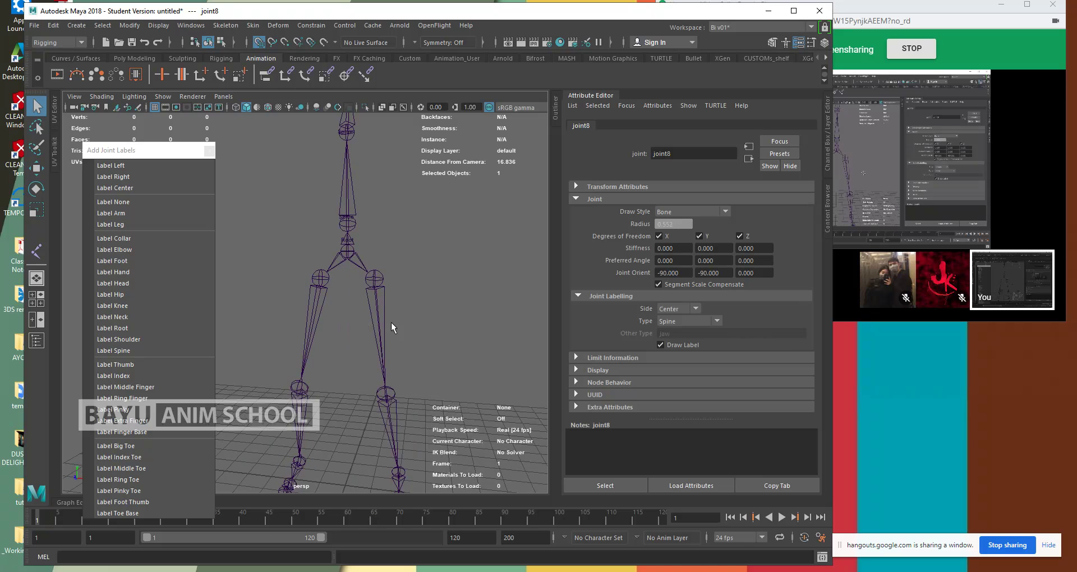
left_click(391, 322)
mouse_move(422, 368)
left_mouse_down("alt")
mouse_move(349, 353)
mouse_move(430, 377)
mouse_move(420, 372)
left_mouse_up("alt")
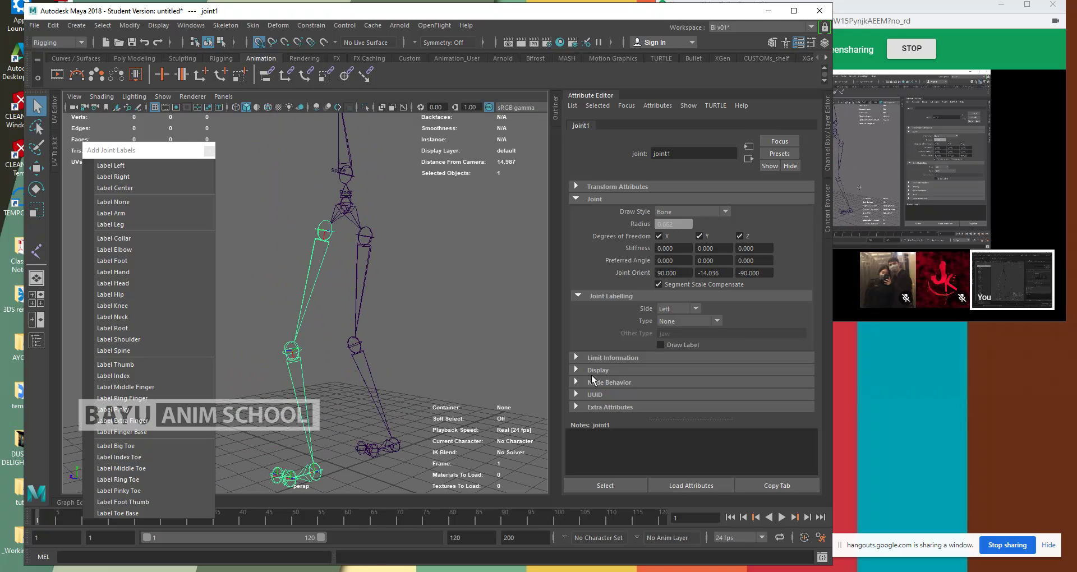
left_click(670, 322)
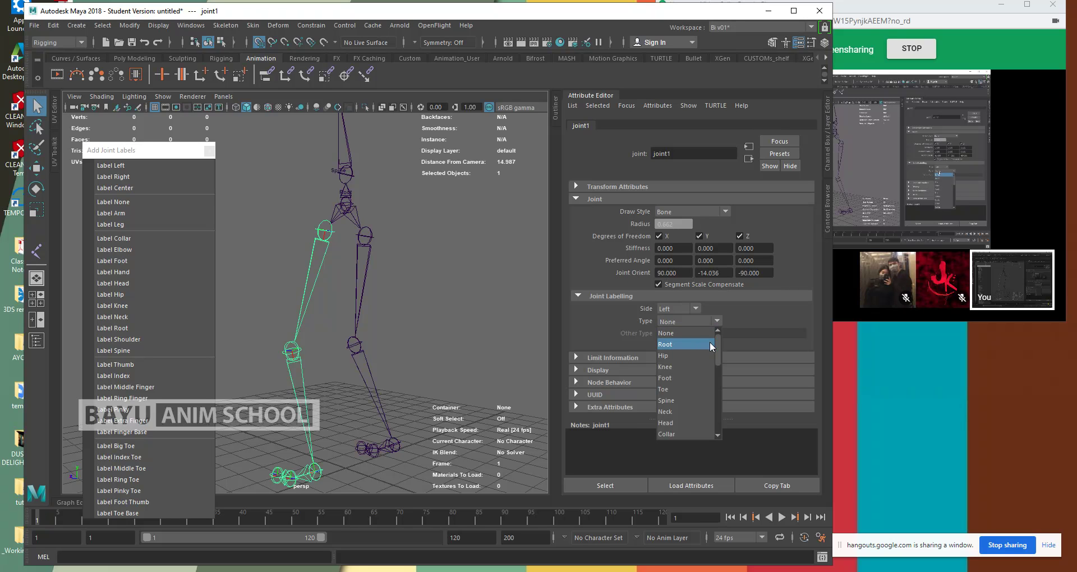
left_click_drag(719, 358, 721, 327)
left_click(680, 378)
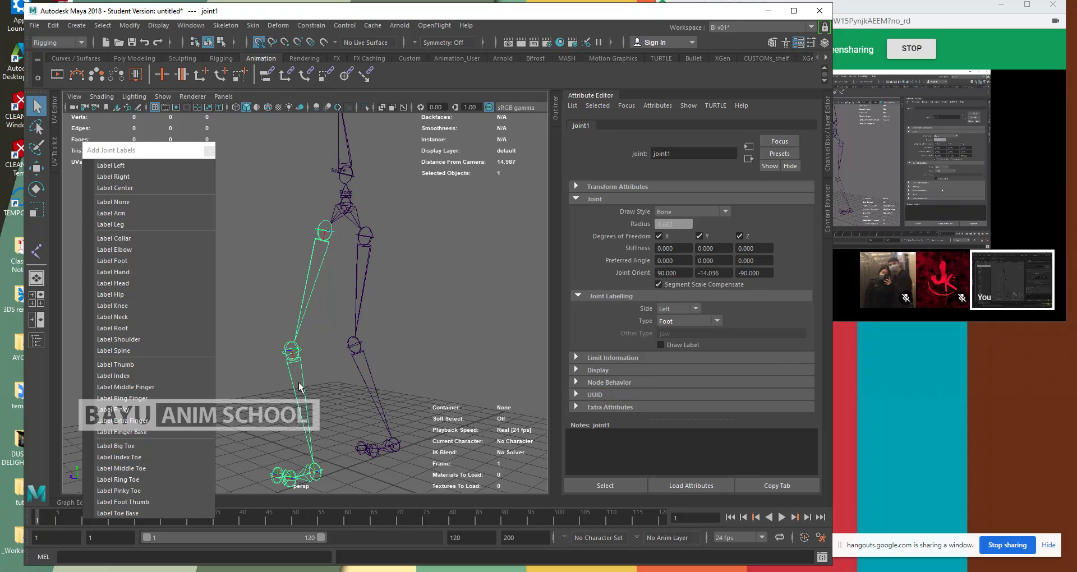
- Set the left knee joint's label type to Knee and turn on label drawing for it and the left leg's topmost joint
key("Down")
left_click(691, 321)
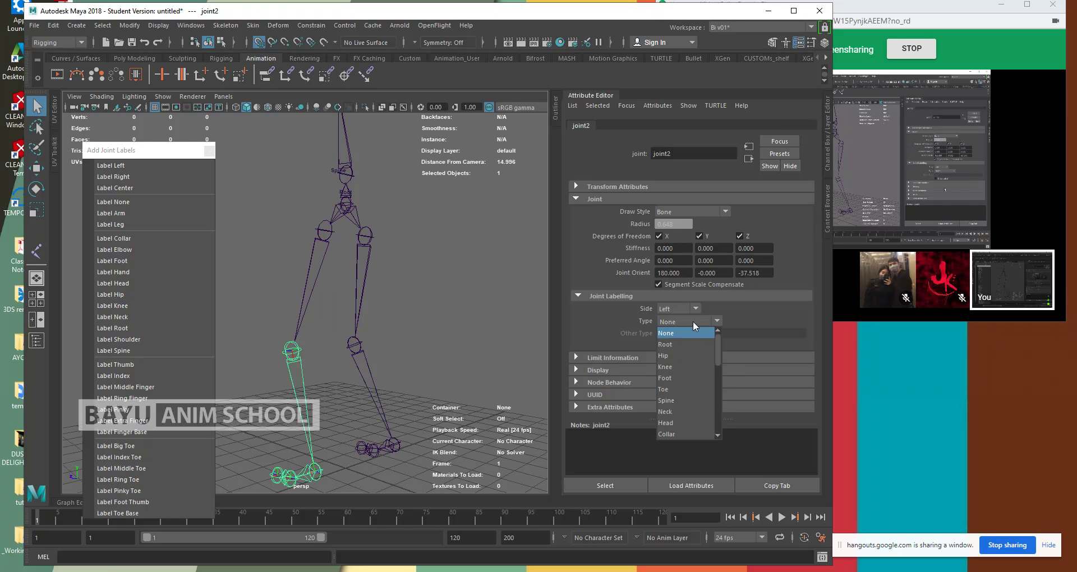
left_click(684, 368)
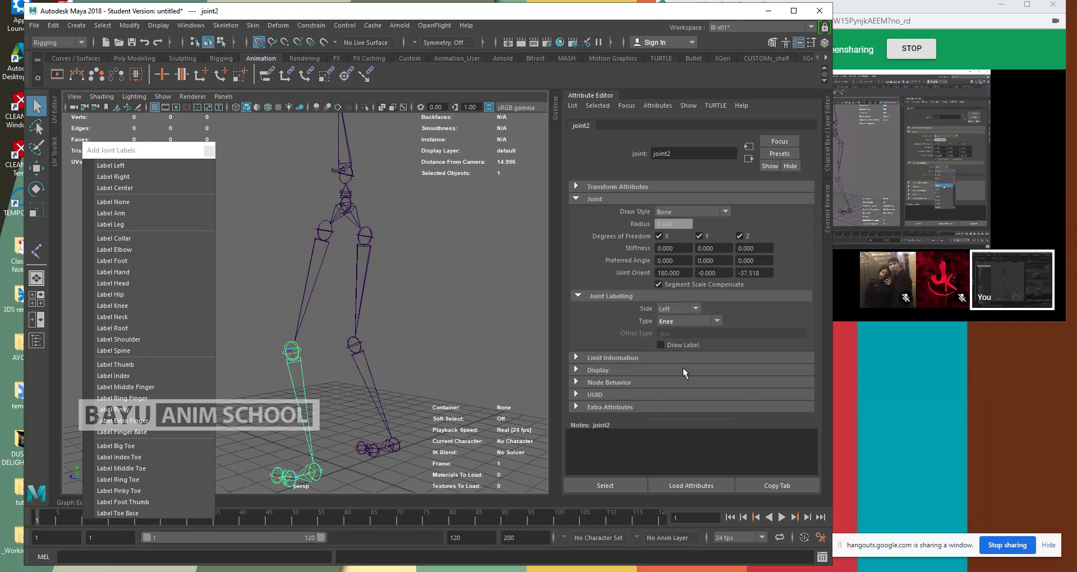
left_click(679, 325)
key("Escape")
key("Up")
left_click(660, 345)
- Set the label type of the right leg's topmost joint to Foot and turn on drawing of its label
left_click(368, 288)
left_click(672, 320)
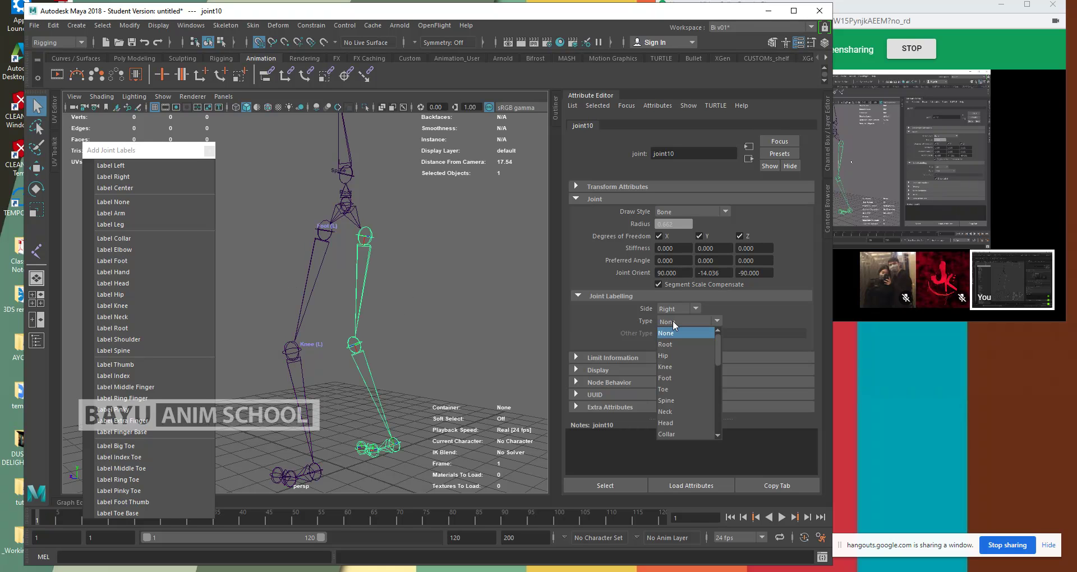
left_click(680, 378)
left_click(665, 345)
- Set the right knee joint's label type to Knee and turn on drawing of its label
left_click(354, 343)
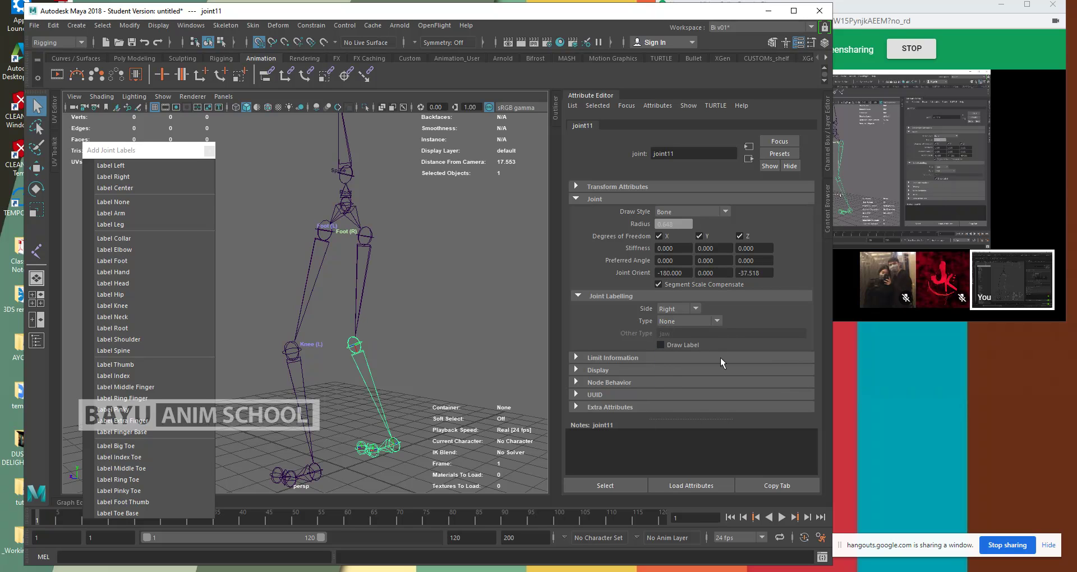
left_click(680, 321)
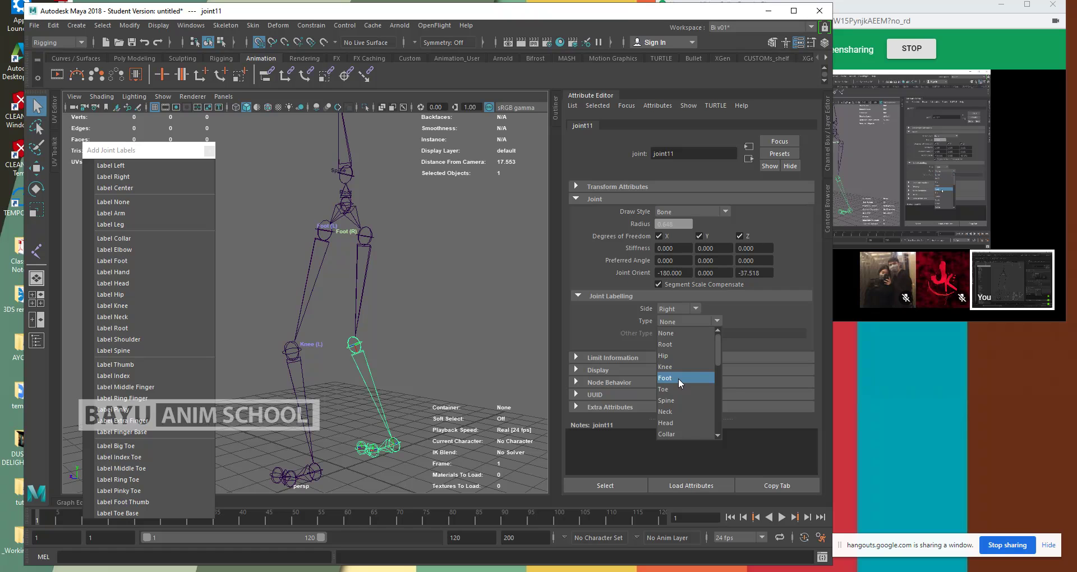
left_click(678, 367)
left_click(681, 345)
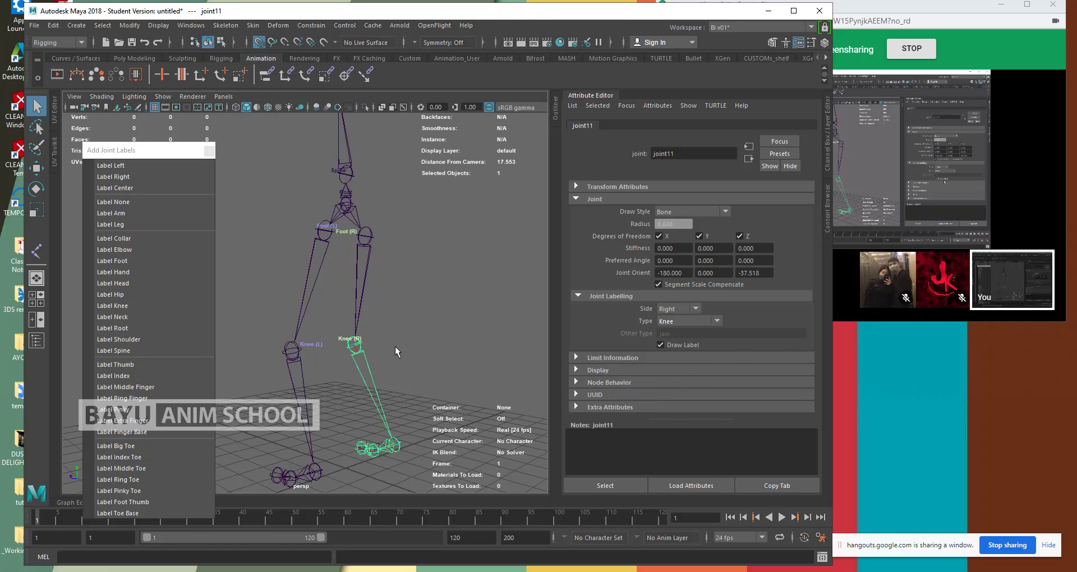
- Set the left ankle joint's label type to Other
scroll(398, 286, "up", 5)
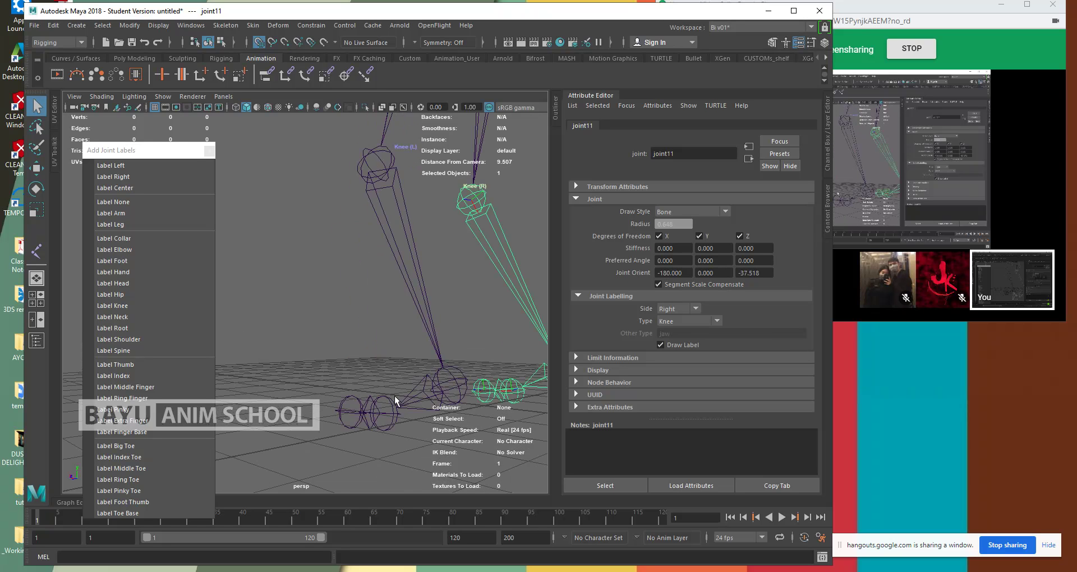
left_click_drag(395, 395, 337, 353, "alt")
left_click(349, 308)
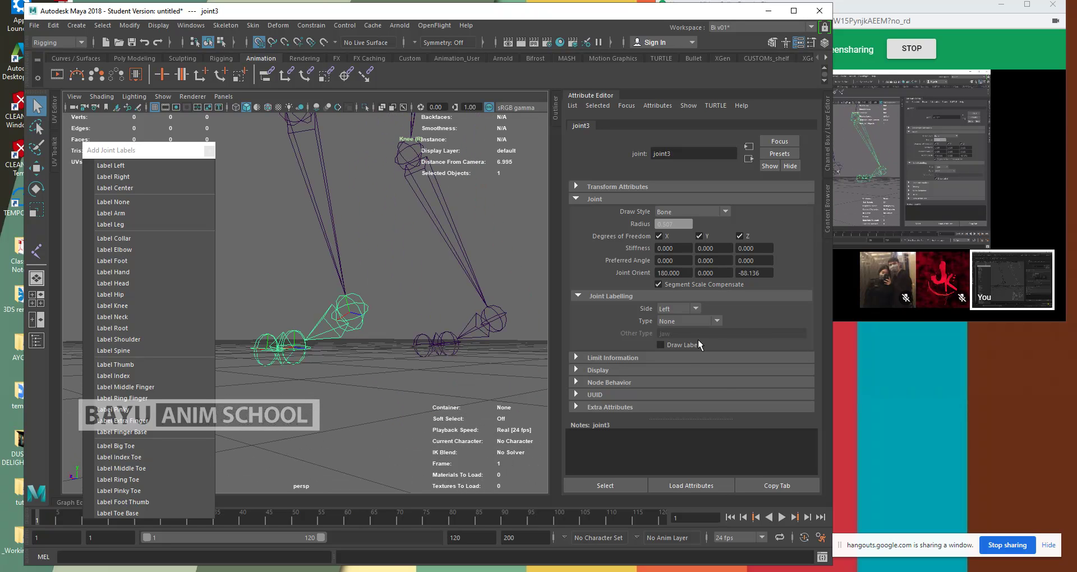
left_click(701, 321)
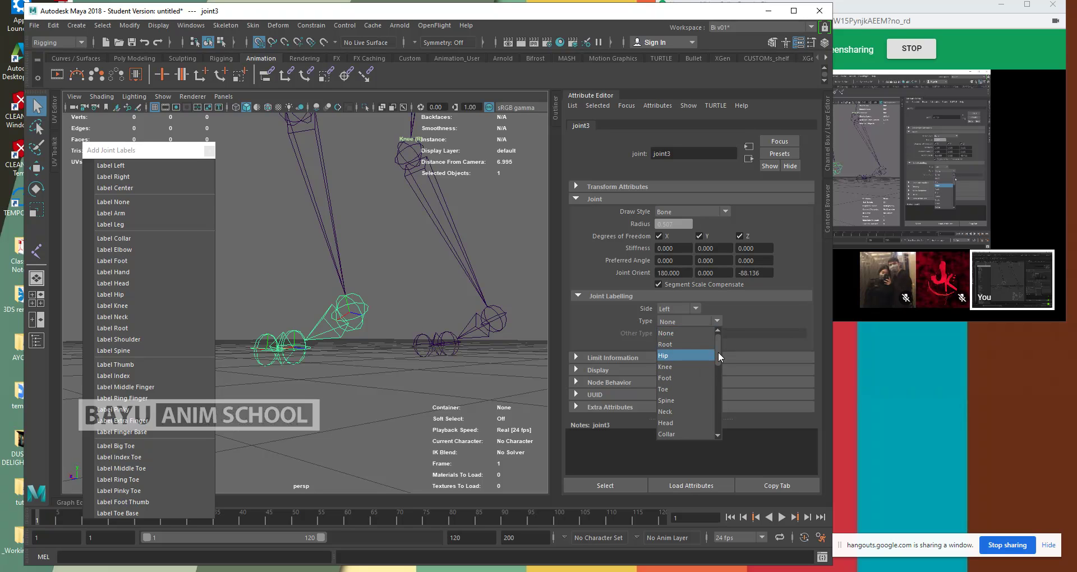
scroll(719, 359, "down", 5)
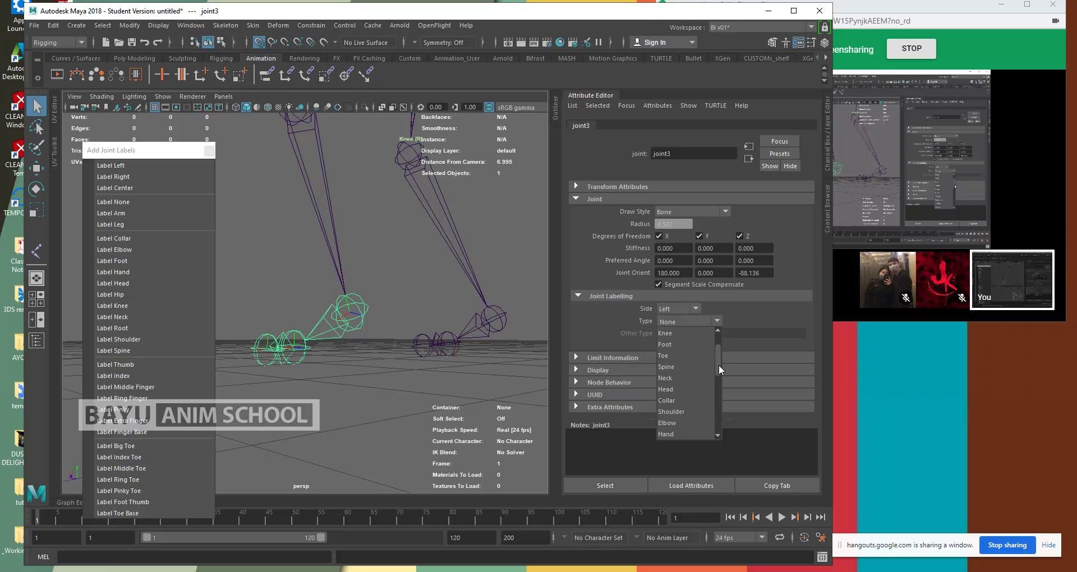
left_click_drag(718, 373, 724, 315)
left_click_drag(359, 385, 522, 365, "alt")
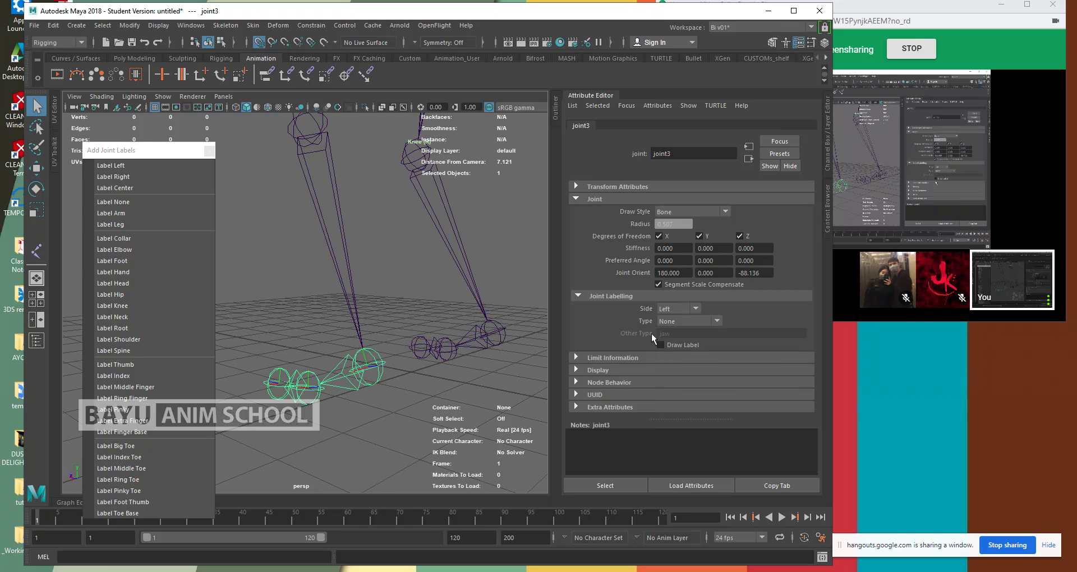
left_click(702, 321)
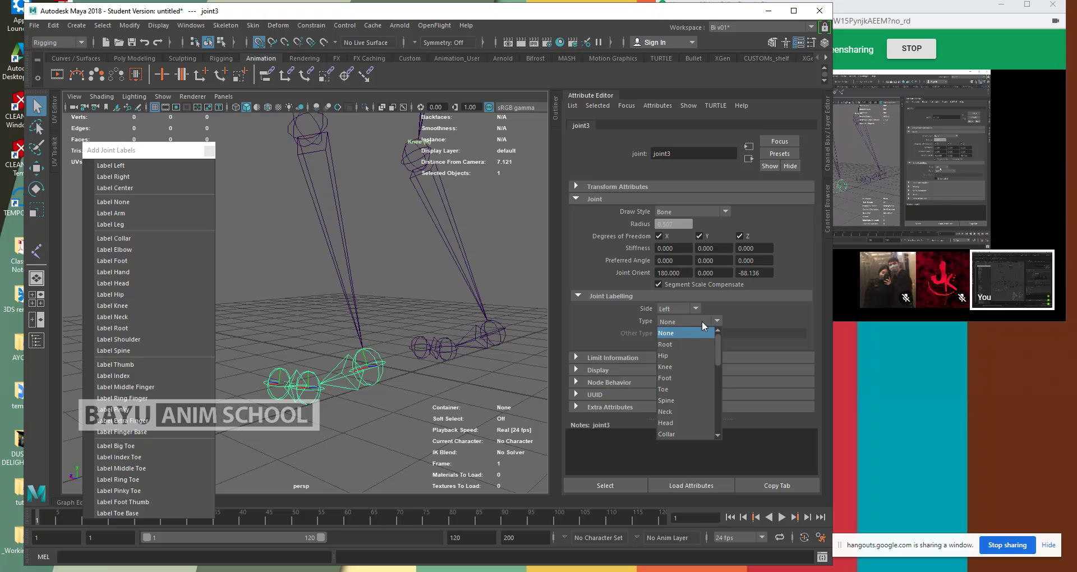
left_click_drag(718, 339, 718, 380)
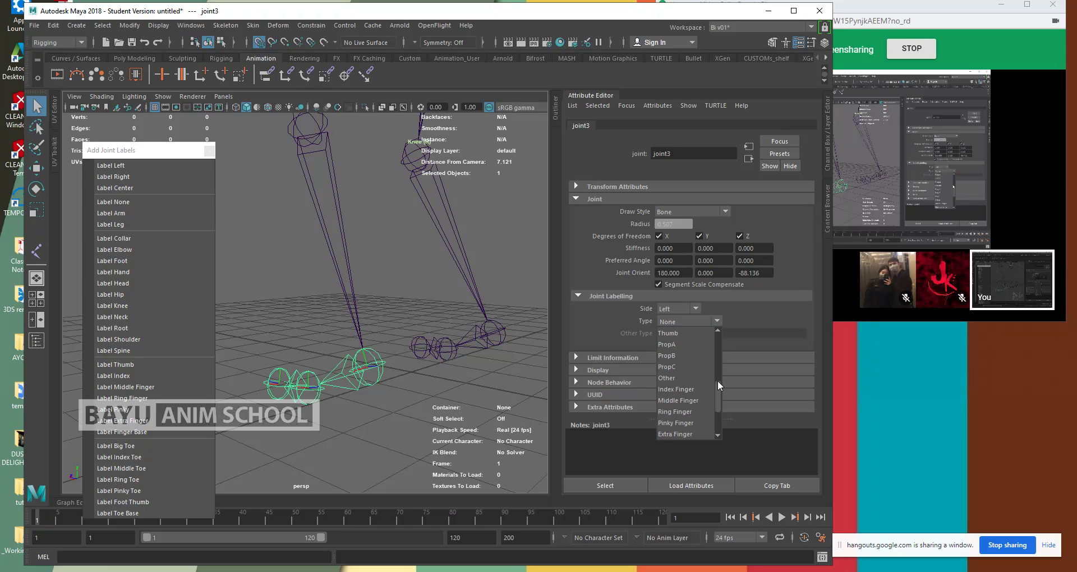
left_click(681, 389)
left_click(717, 320)
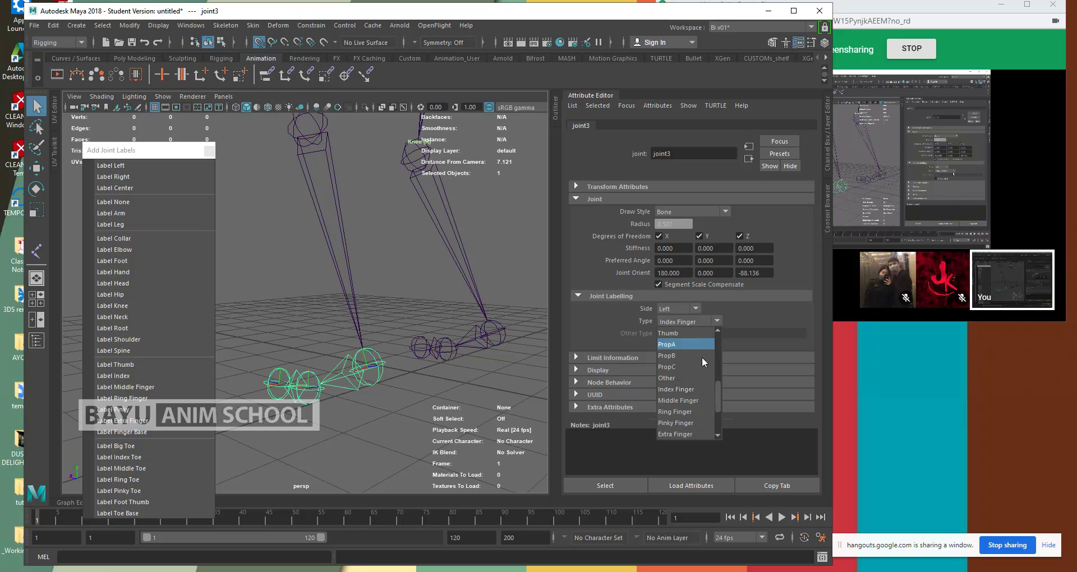
left_click(678, 375)
- Enter Angkle as the left ankle joint's other type and turn on drawing of its label
double_click(674, 334)
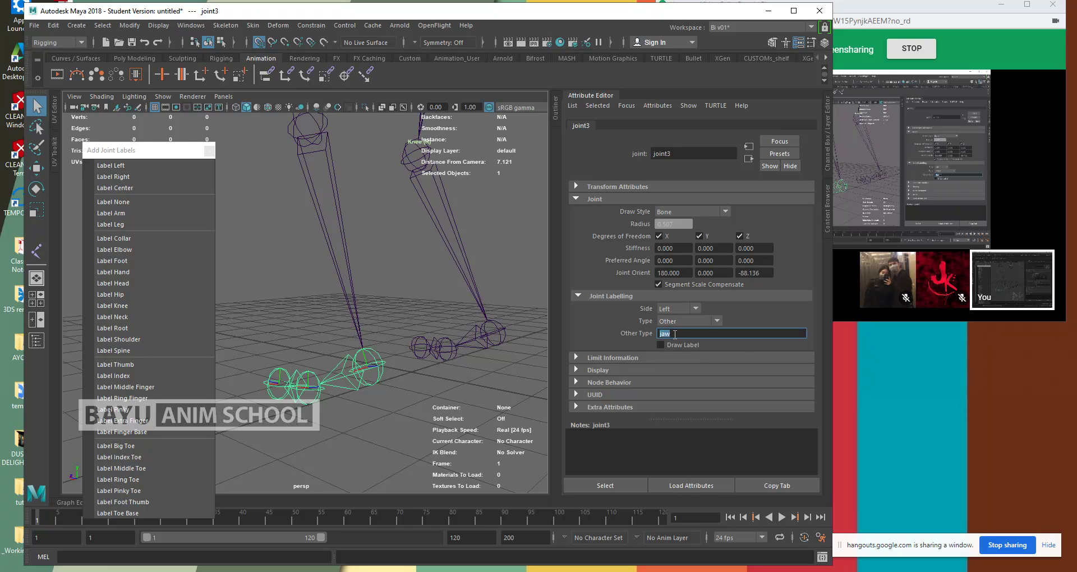
type("Ankl")
left_click(698, 345)
key("Return")
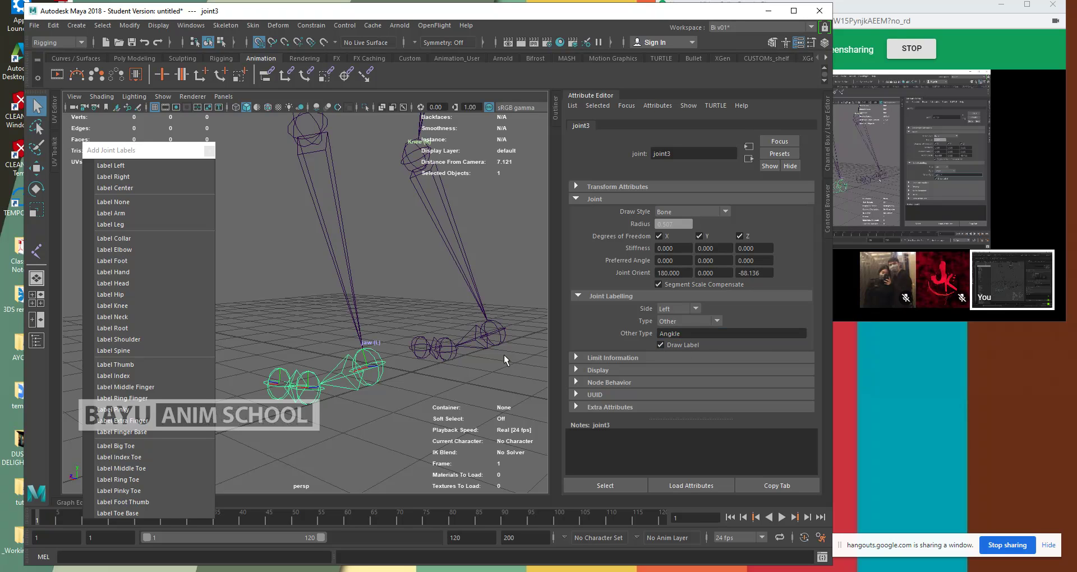
- Set the right ankle joint's label type to Other with Angkle as the other type
left_click(500, 350)
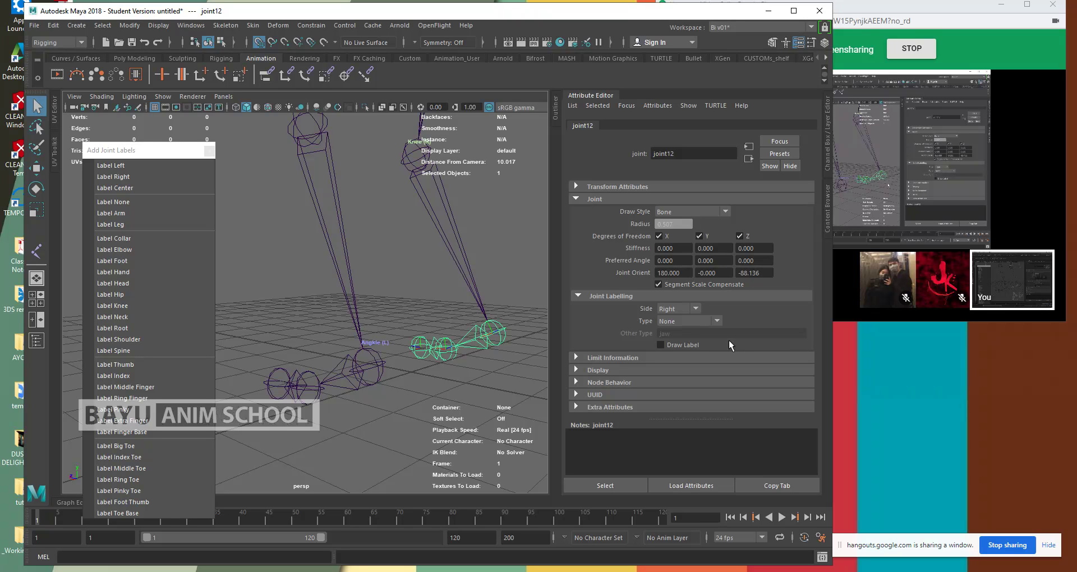
left_click(698, 323)
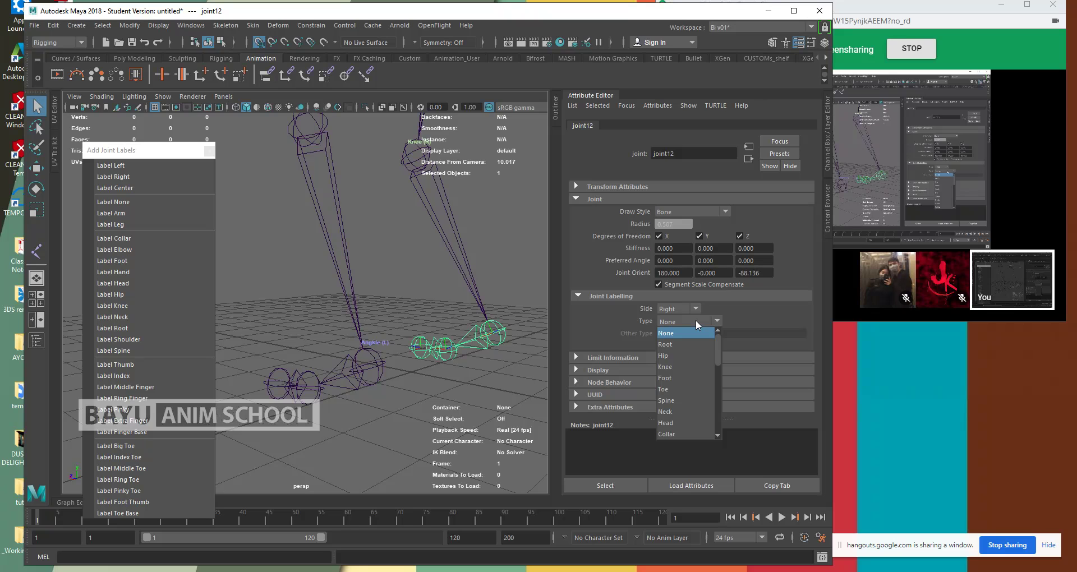
left_click_drag(715, 334, 716, 378)
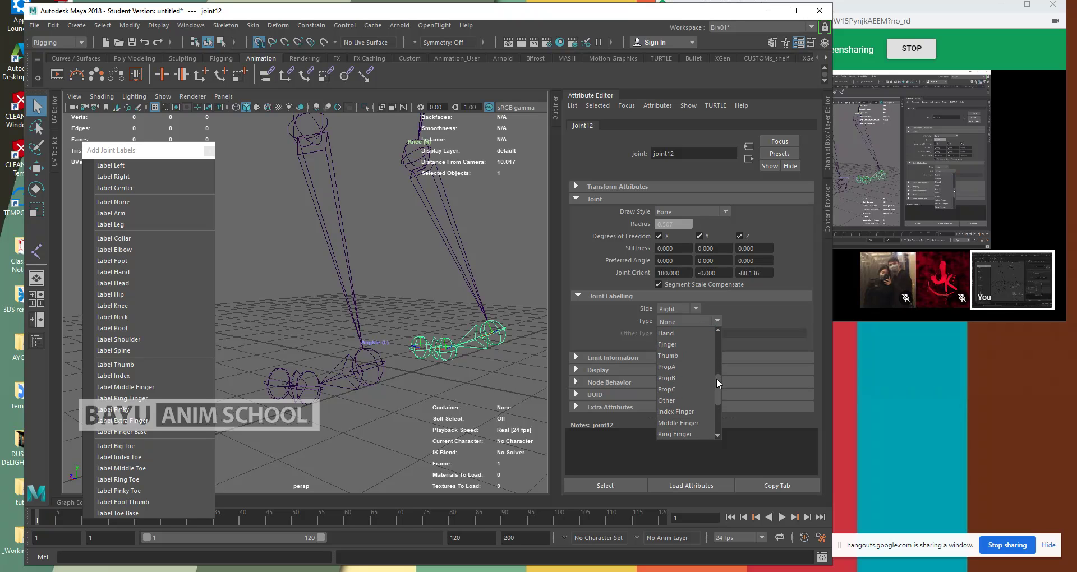
left_click(686, 401)
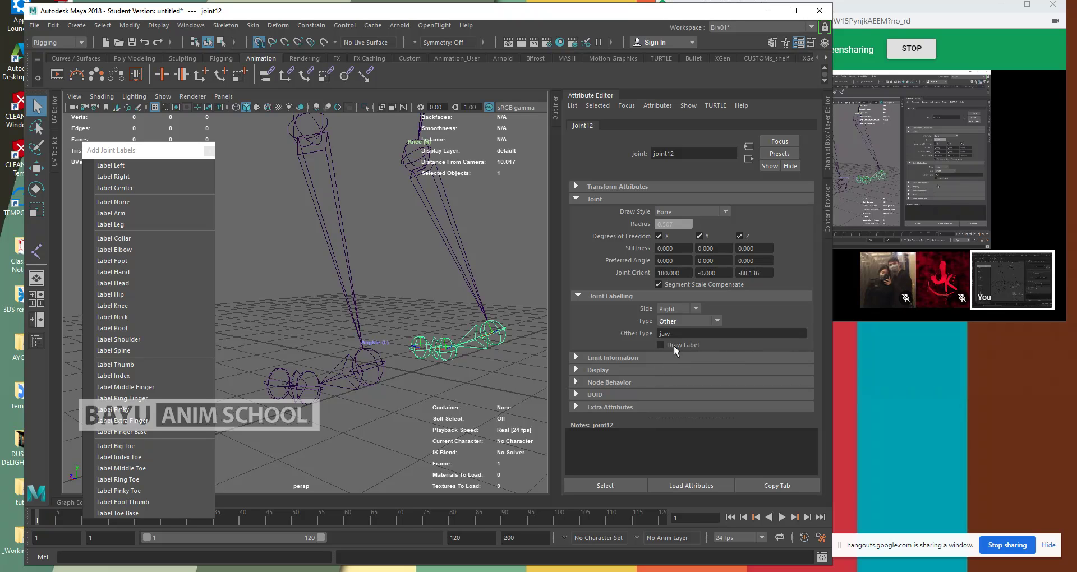
double_click(681, 332)
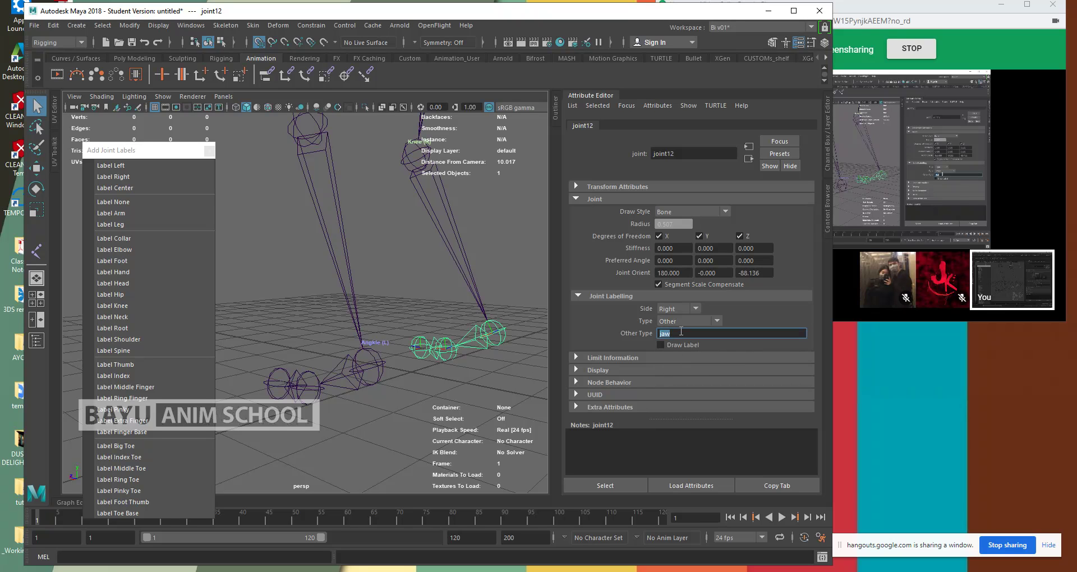
type("Angkle")
key("Return")
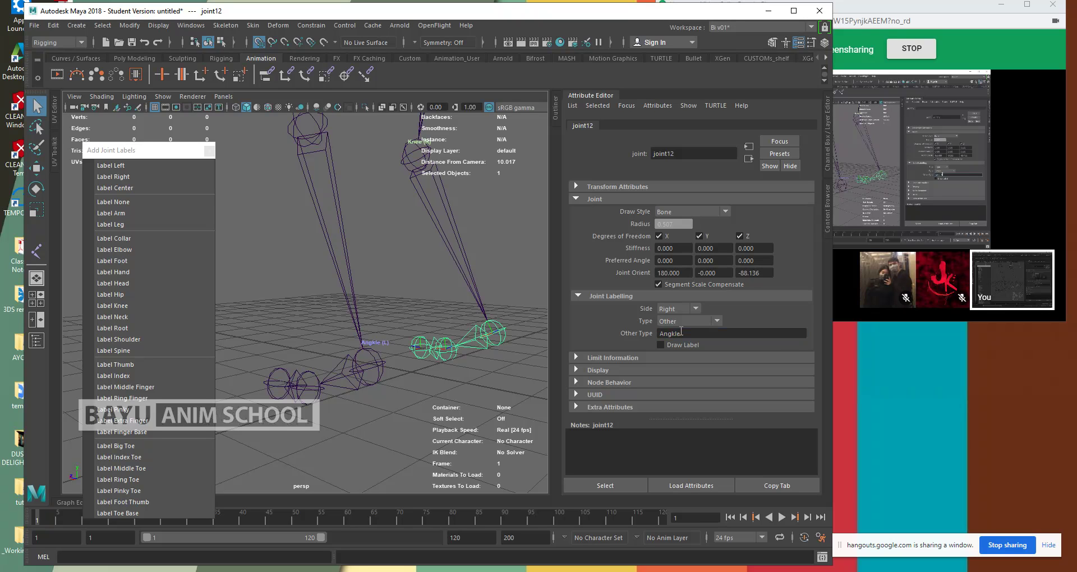
- Set the right ball joint's label type to Other with Ball as the other type, and turn on drawing of its label
left_click(449, 351)
left_click(682, 320)
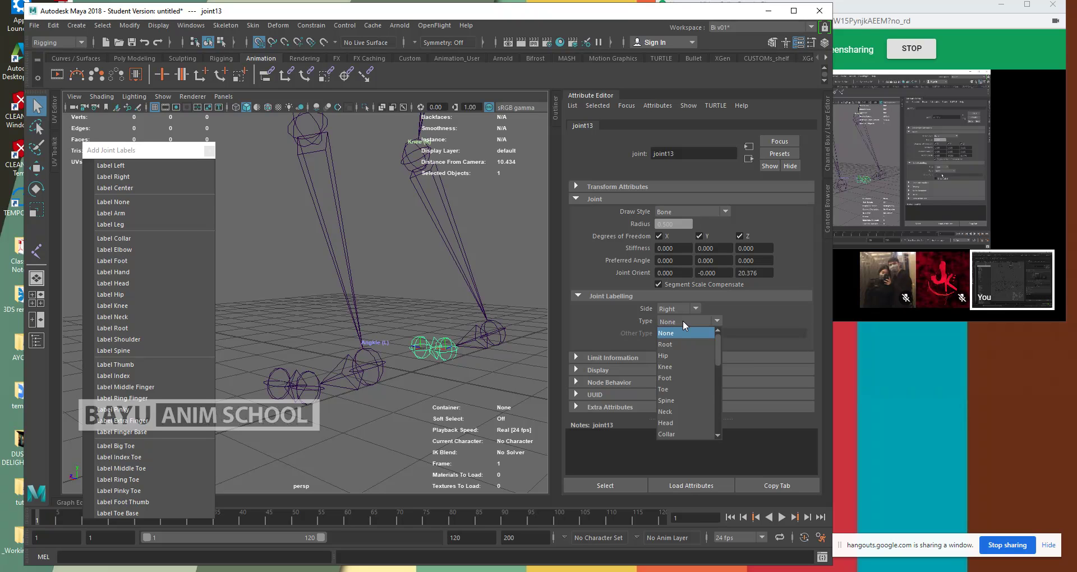
scroll(690, 385, "down", 2)
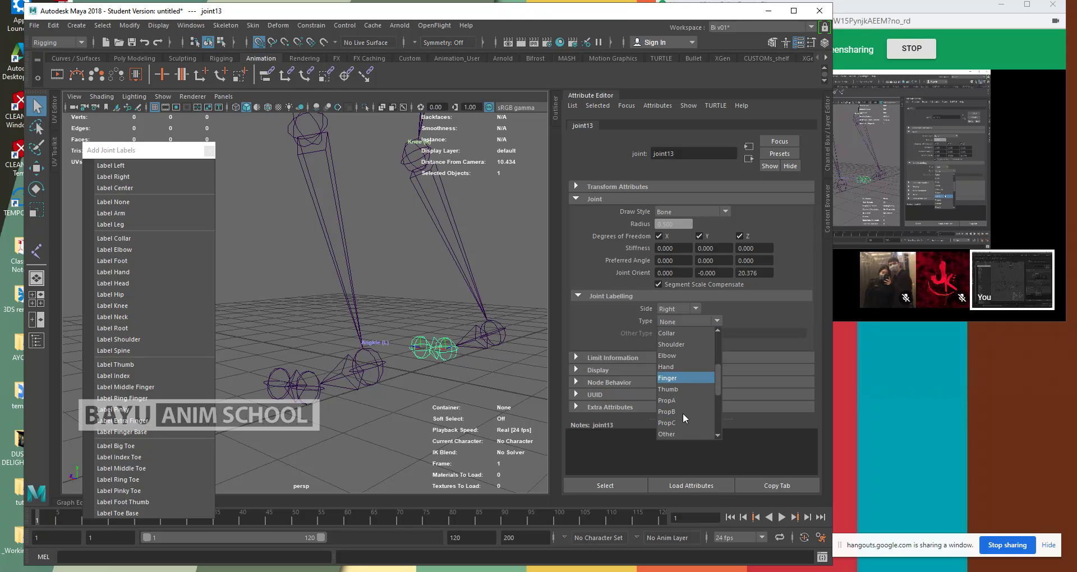
scroll(675, 379, "down", 2)
left_click(673, 399)
double_click(677, 333)
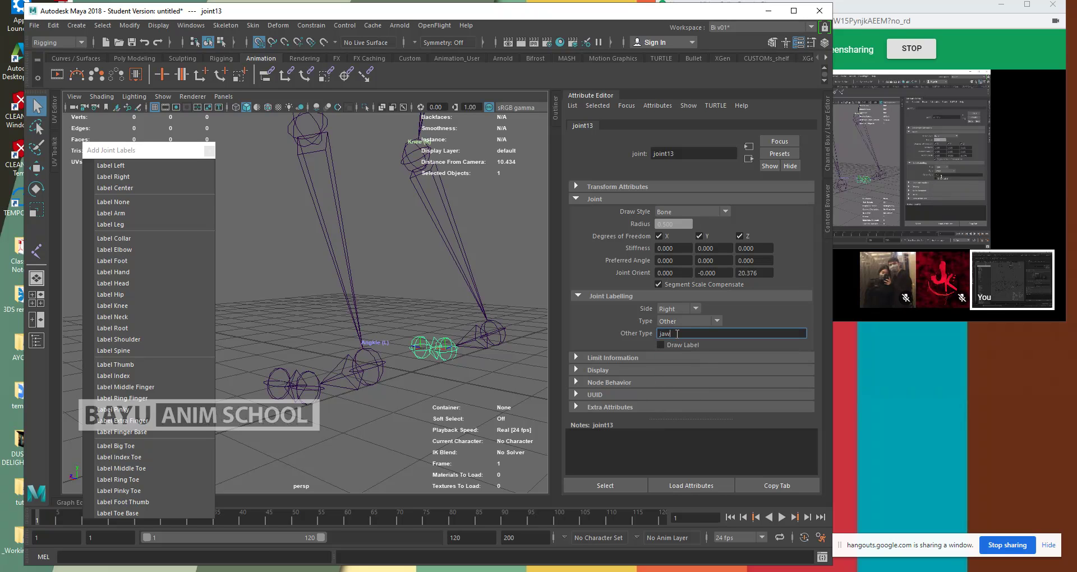
type("Ball")
left_click(671, 345)
- Label the left ball joint as Other with Ball as the other type, and turn on drawing of its label
left_click(312, 395)
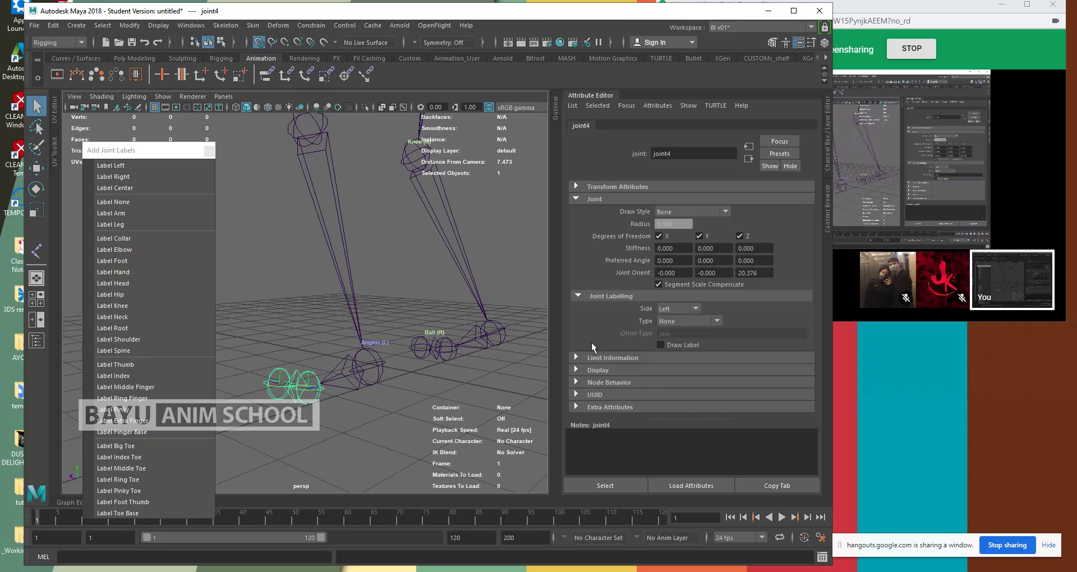
left_click(685, 322)
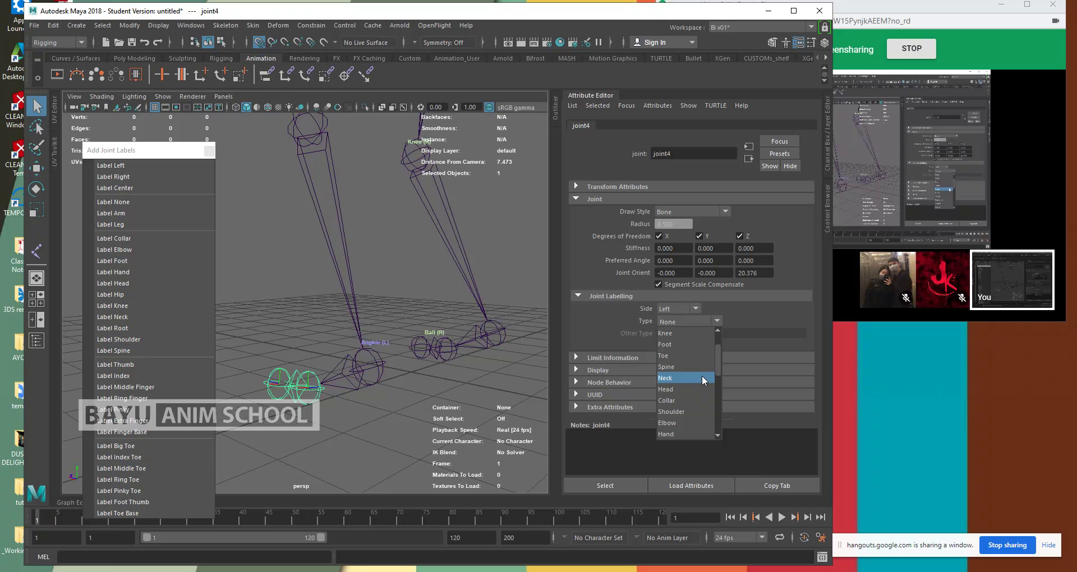
scroll(700, 378, "down", 3)
left_click(674, 393)
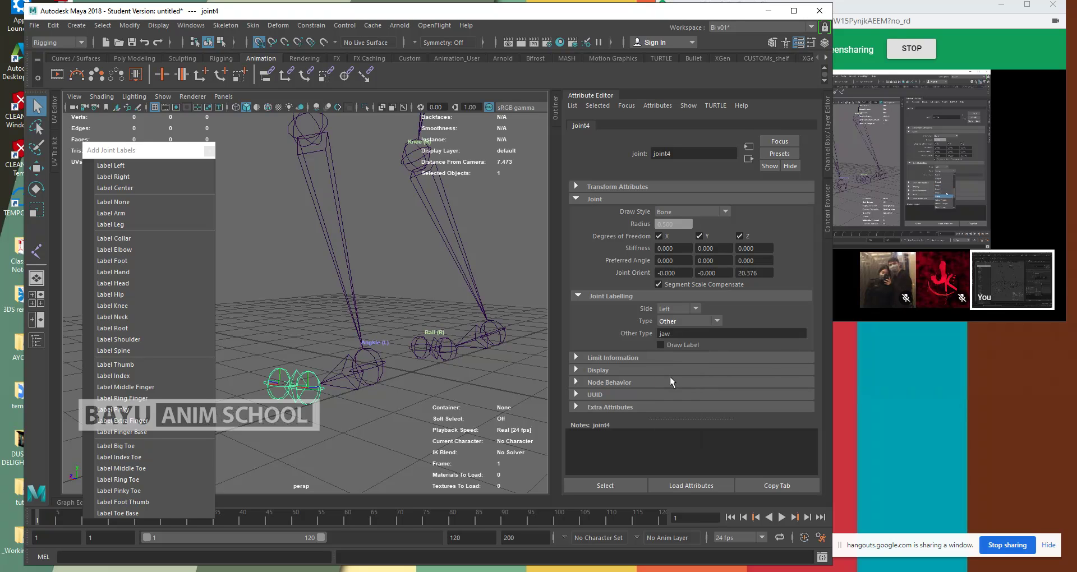
double_click(677, 335)
type("B")
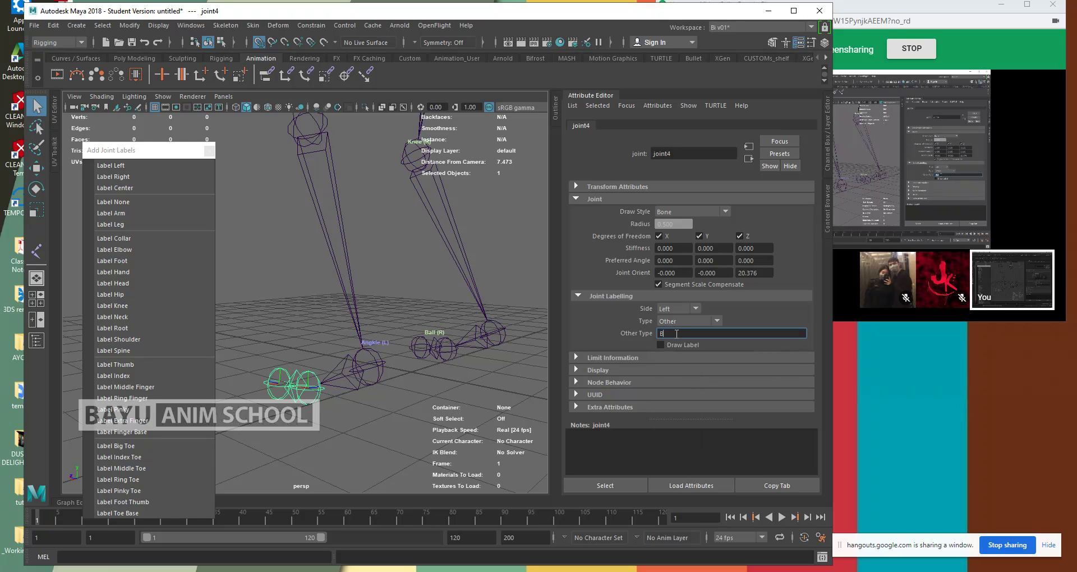
type("all")
left_click(661, 345)
- Set the left toe joint's label type to Toe and turn on drawing of its label
left_click(268, 378)
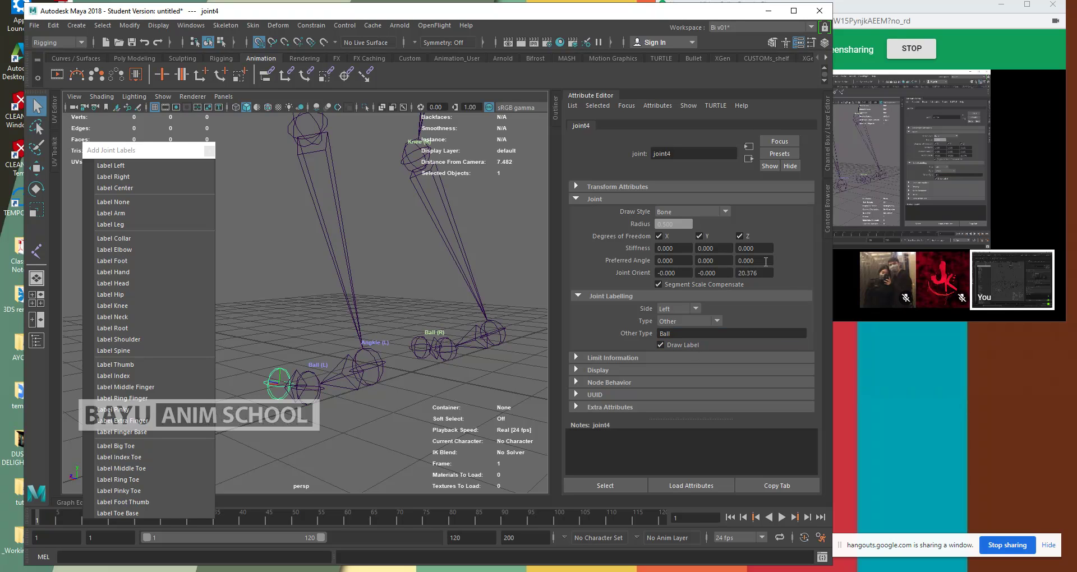
left_click(717, 319)
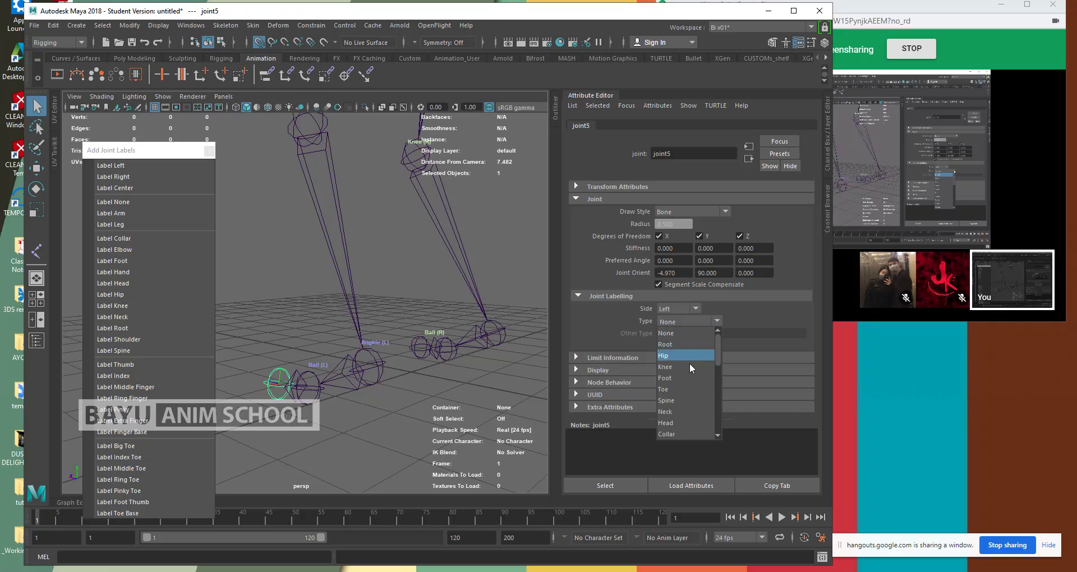
left_click(679, 388)
left_click(667, 345)
- Set the right toe joint's label type to Toe and turn on drawing of its label
left_click_drag(379, 425, 393, 363, "alt")
left_click(405, 330)
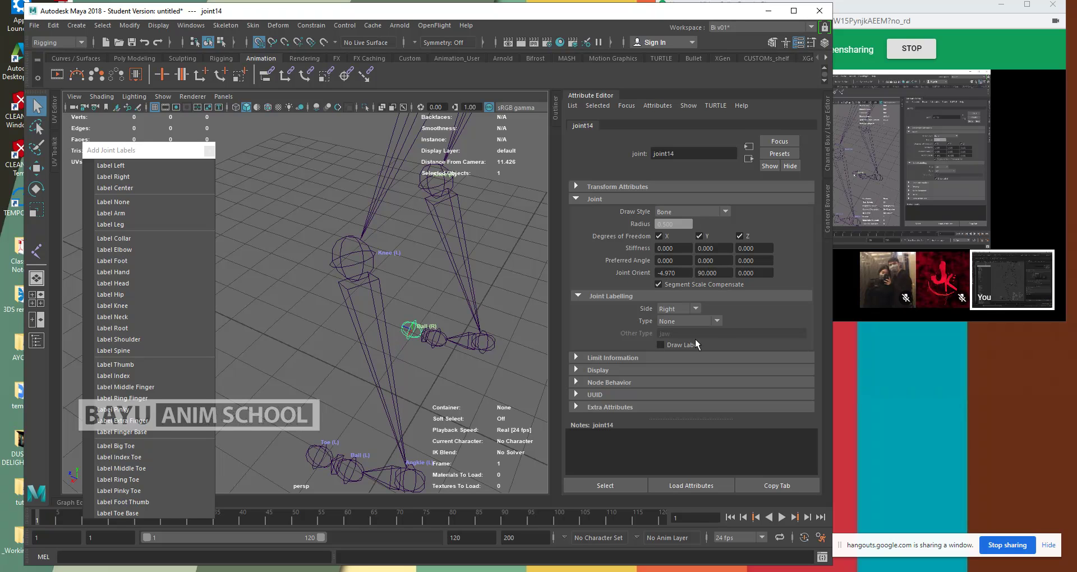
left_click(692, 322)
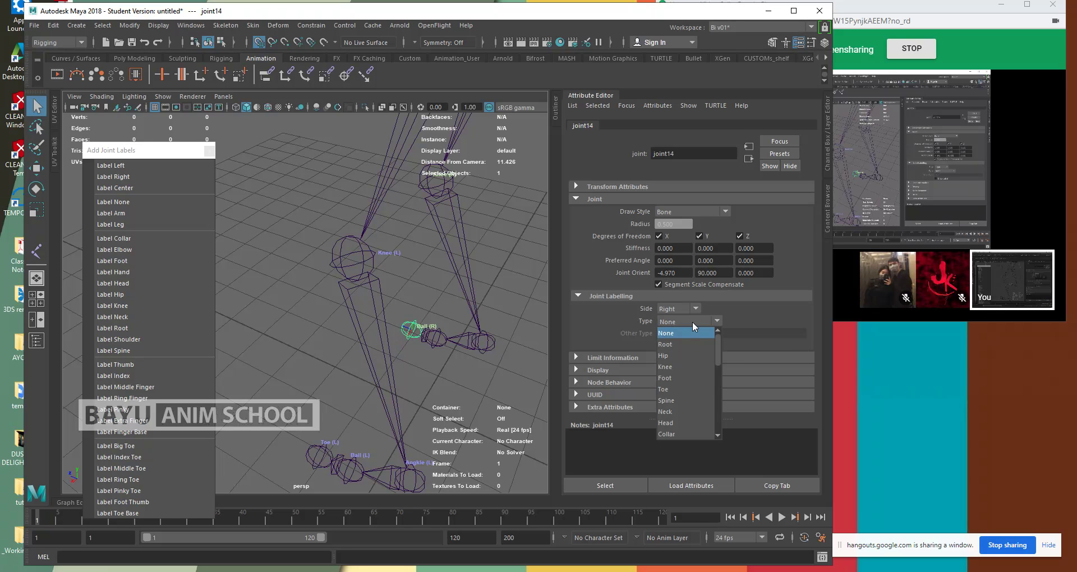
left_click(675, 390)
left_click(662, 345)
- Show the Outliner in place of the Attribute Editor, with the whole skeleton in view
scroll(365, 420, "down", 5)
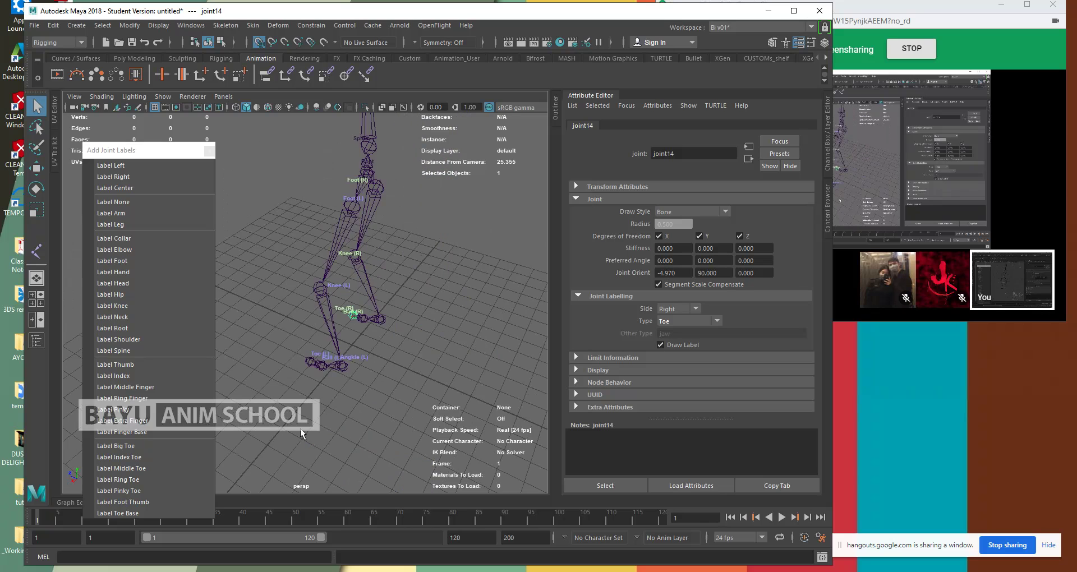
left_click_drag(397, 401, 355, 430, "alt")
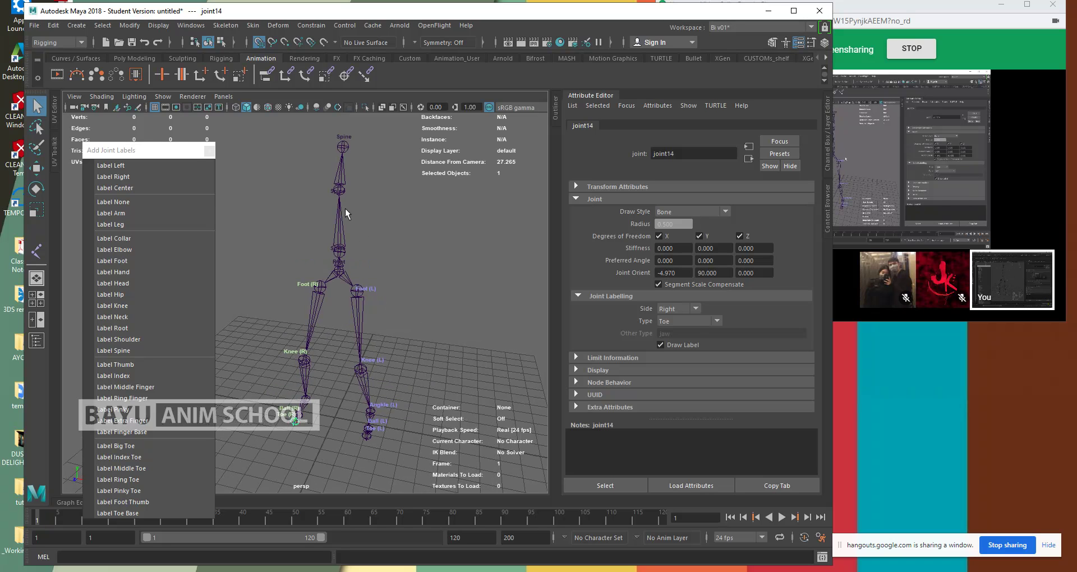
middle_click_drag(429, 283, 428, 297, "alt")
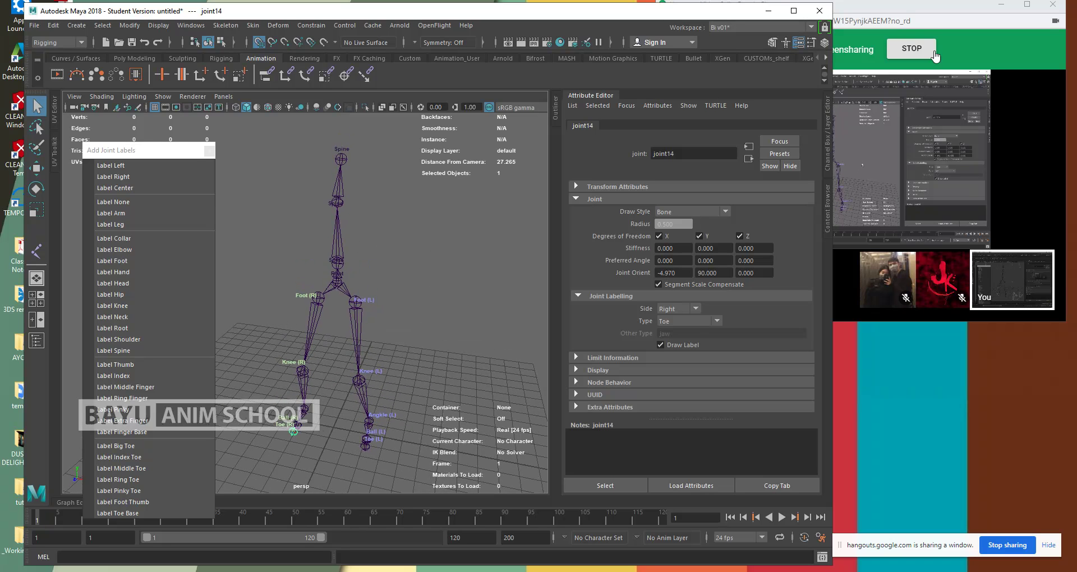
left_click(594, 97)
left_click(827, 112)
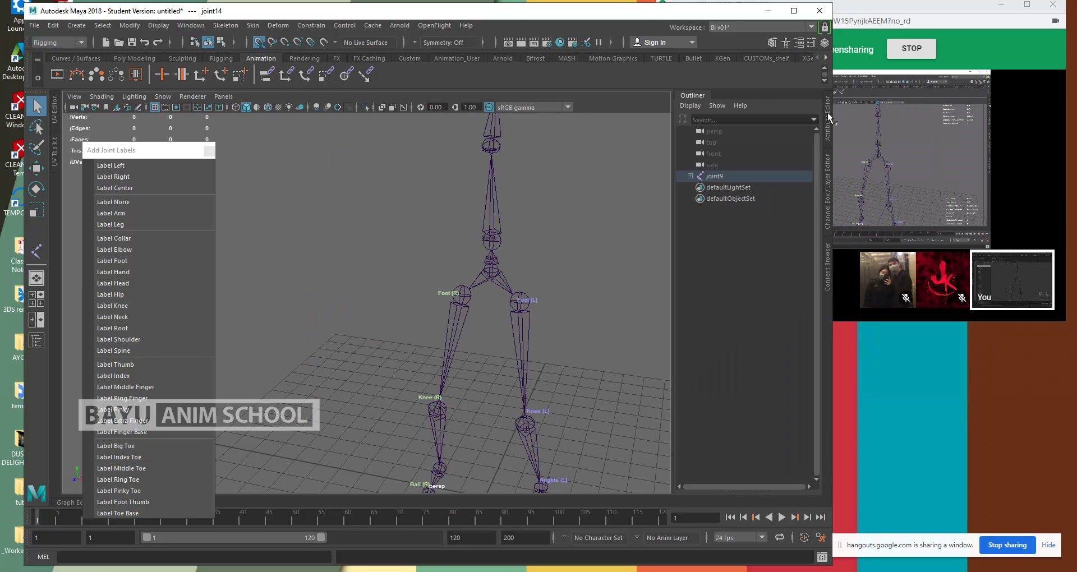
- Expand the root joint's hierarchy in the Outliner down to the last spine joint and both toe joints
left_click(690, 176)
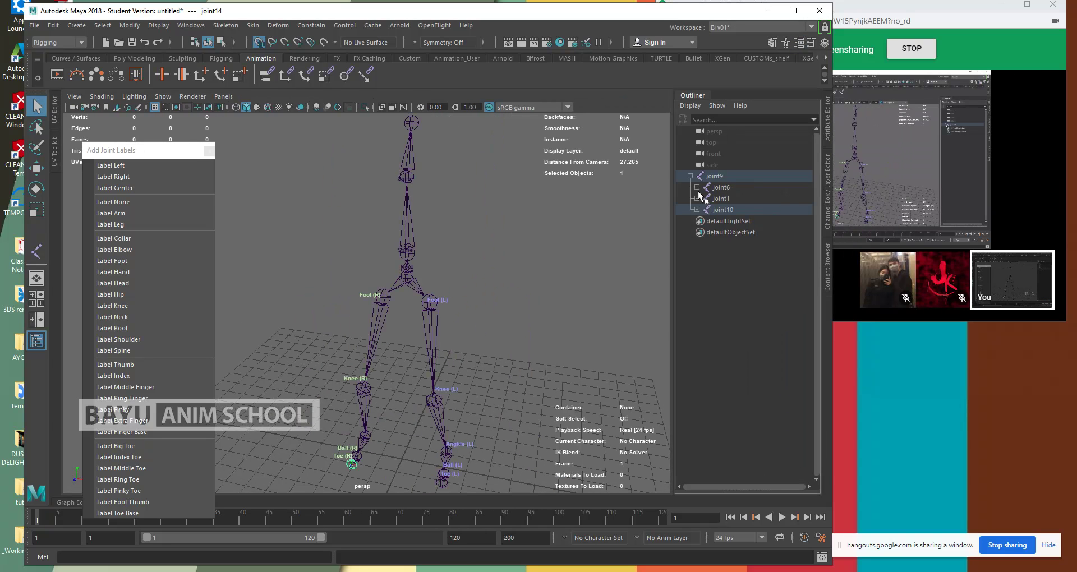
left_click(697, 187)
left_click(703, 198)
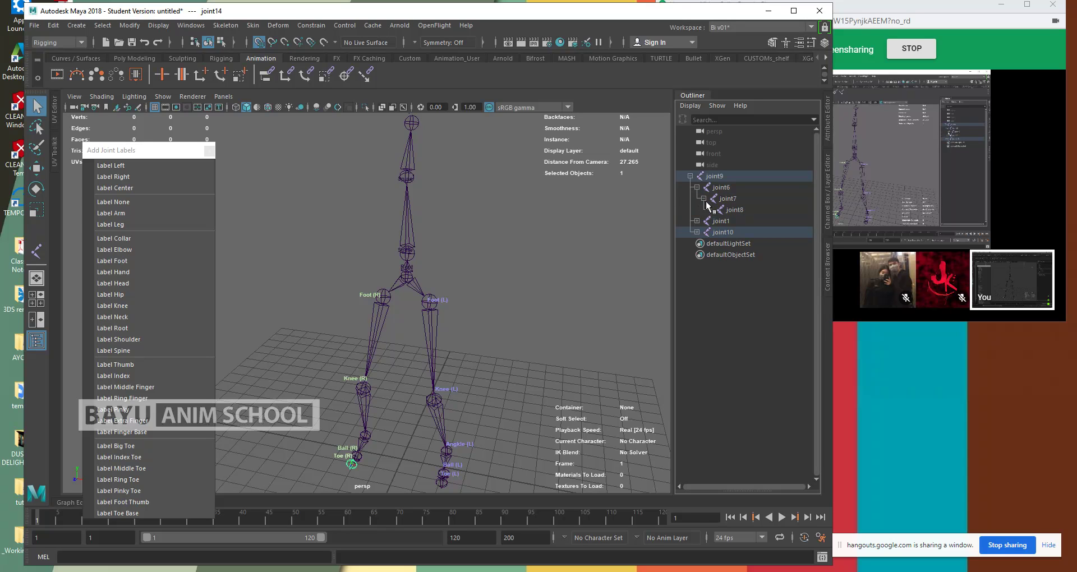
left_click(697, 221)
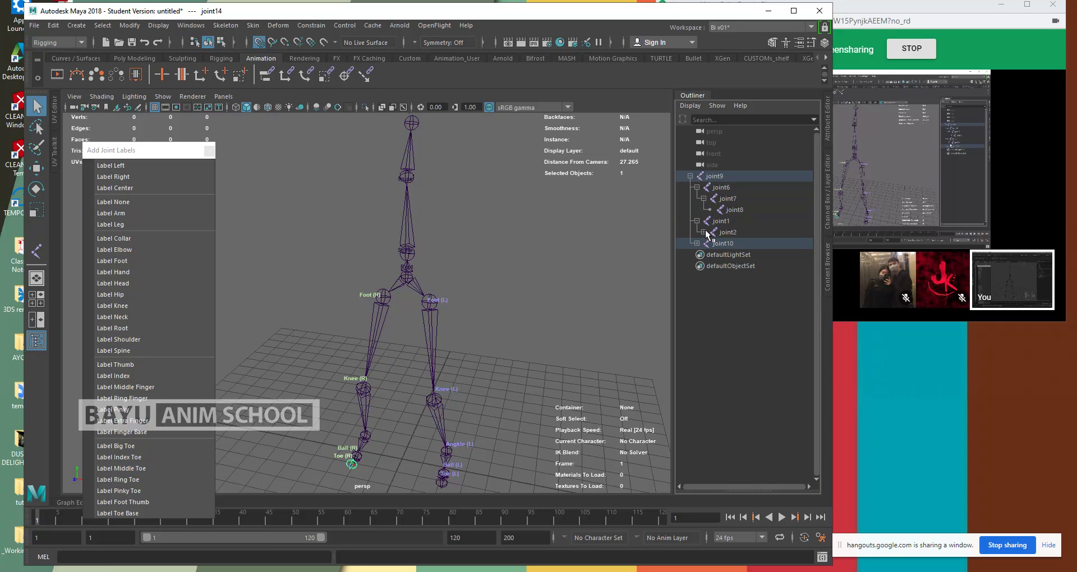
left_click(703, 232)
left_click(711, 243)
left_click(697, 265)
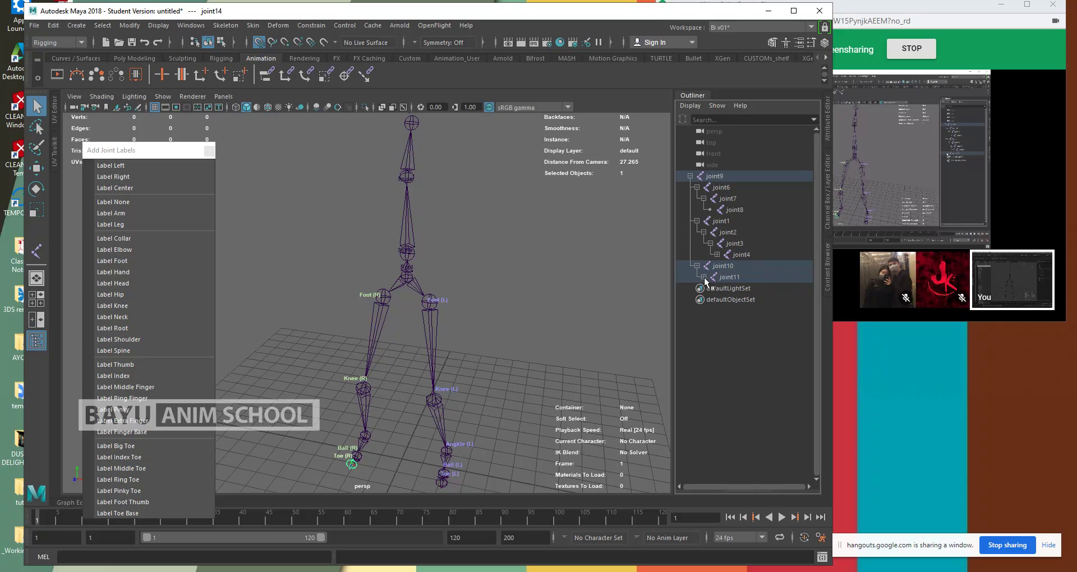
left_click(703, 277)
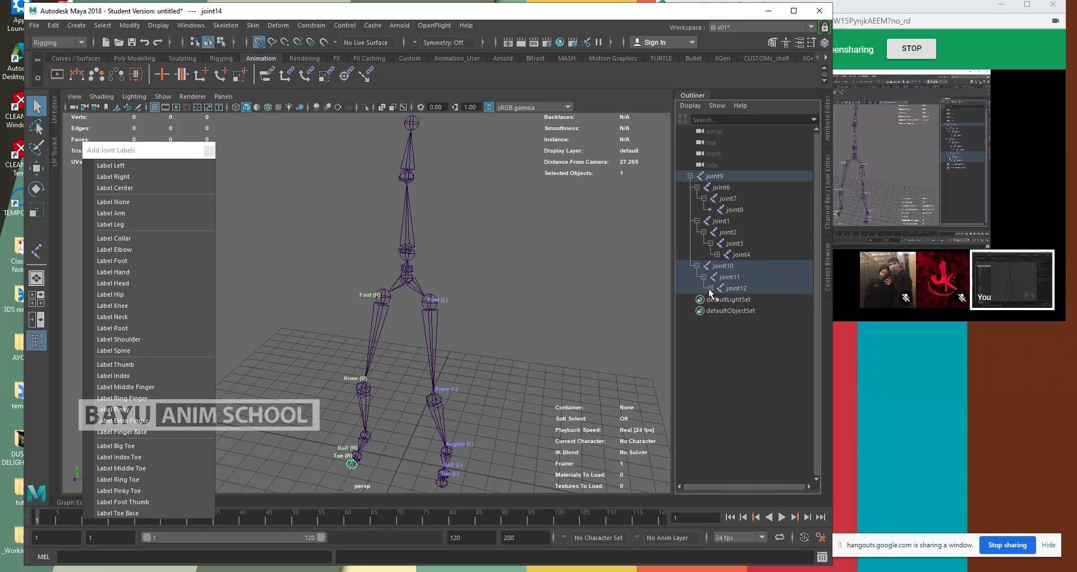
left_click(710, 288)
left_click(718, 300)
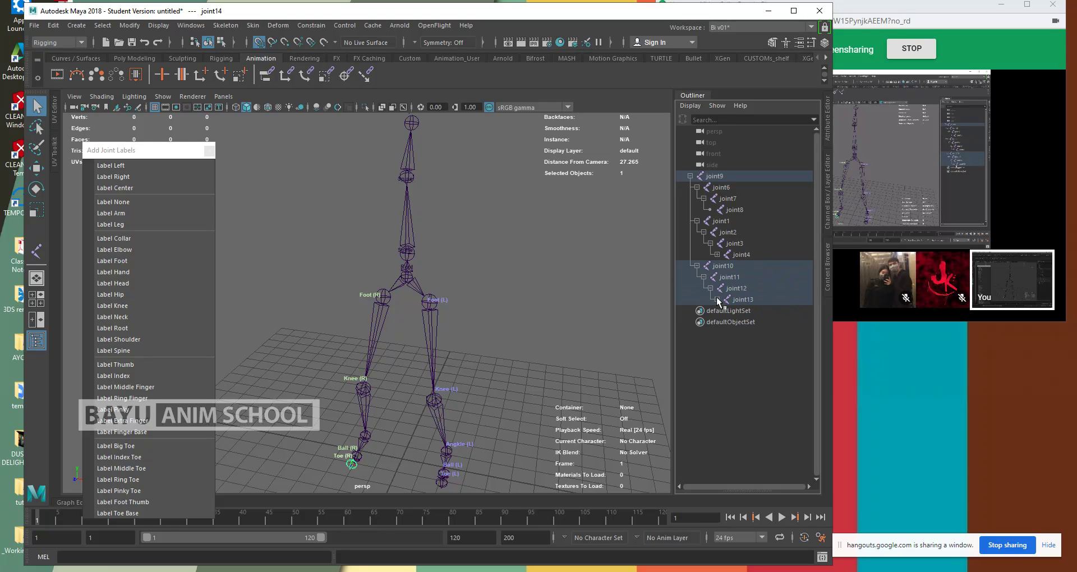
left_click(716, 254)
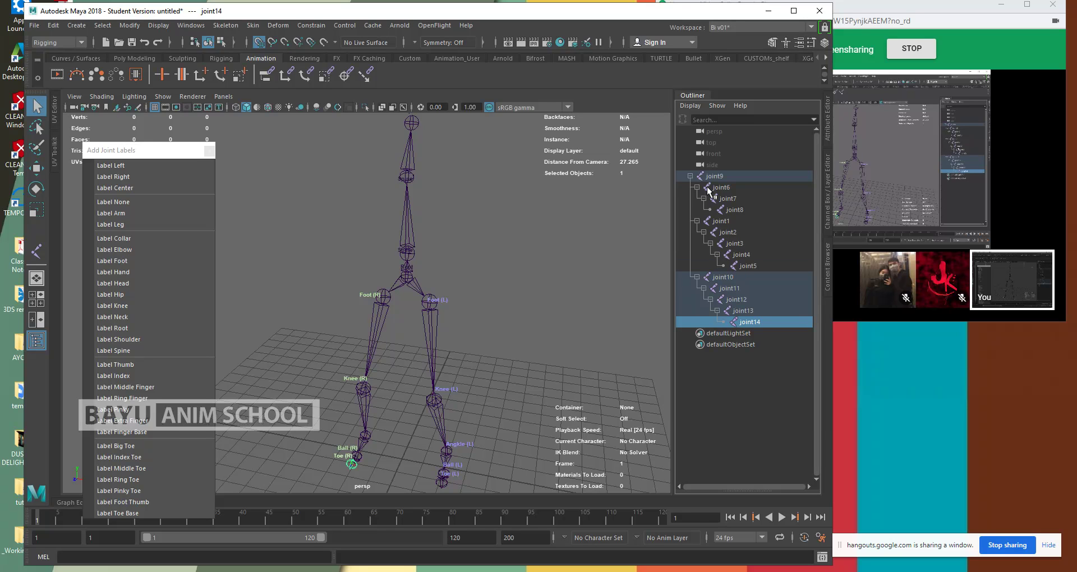
- Select the skeleton's root joint, rename the joints in its hierarchy from their labels, and clear the selection
left_click(752, 415)
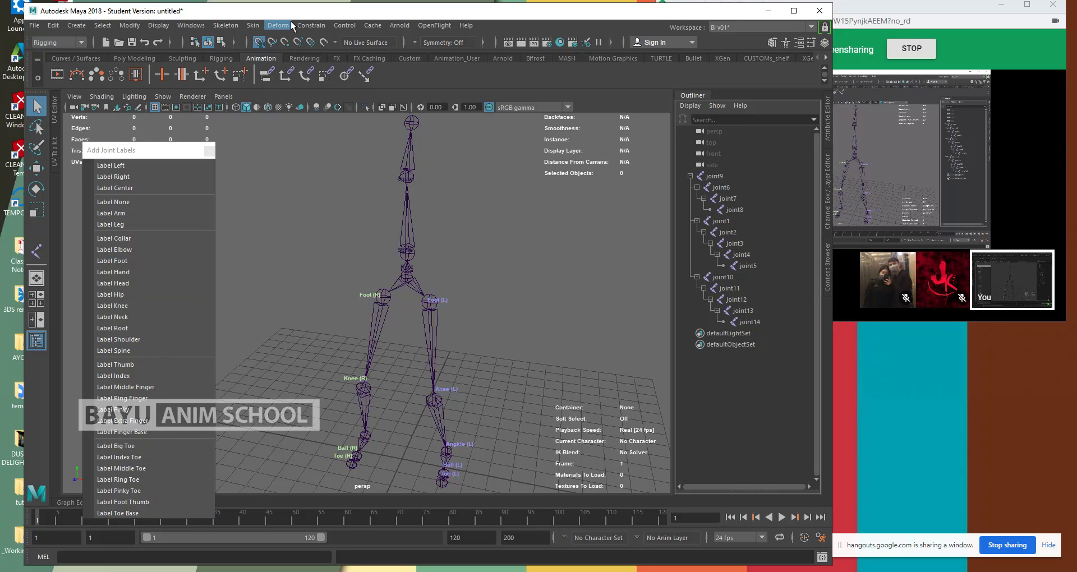
left_click(225, 25)
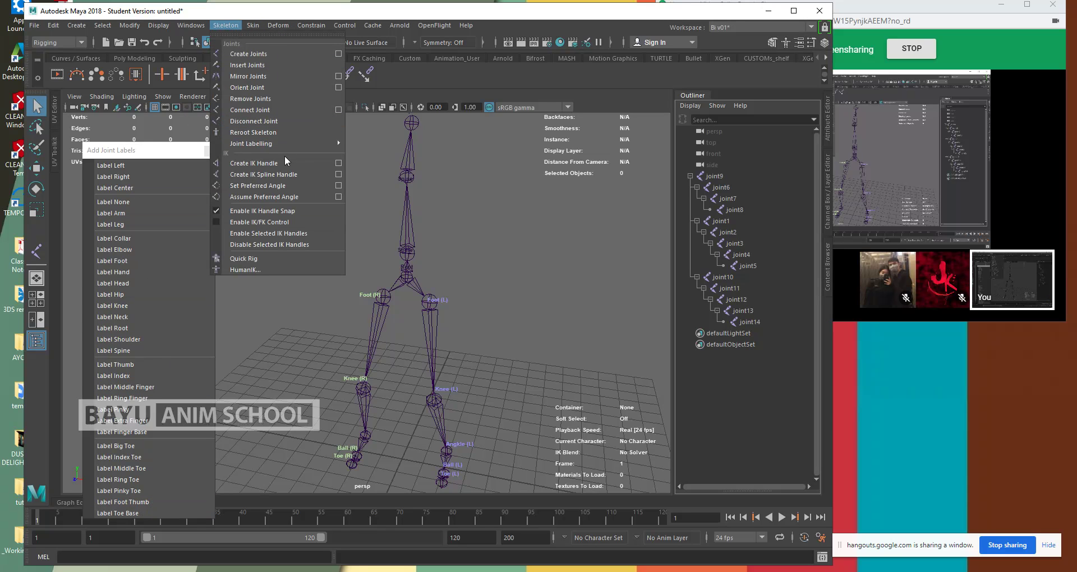
mouse_move(290, 144)
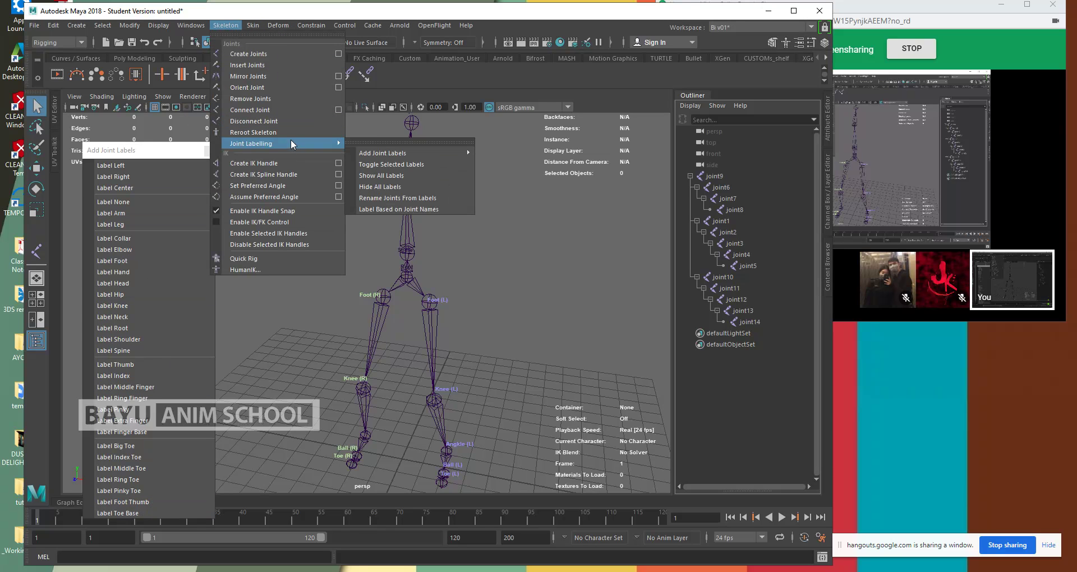
left_click(404, 200)
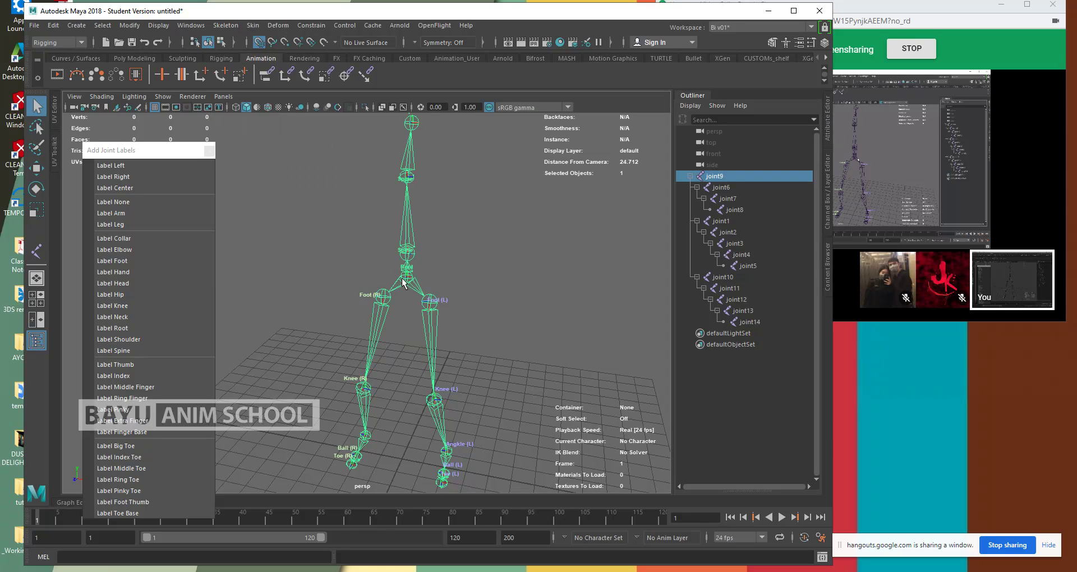
left_click(228, 26)
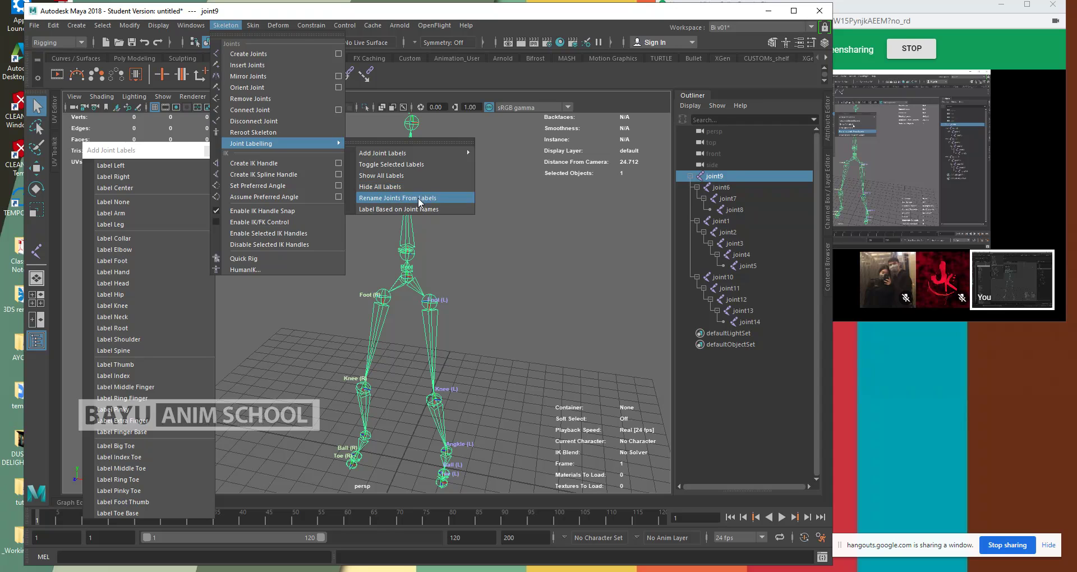
left_click(417, 197)
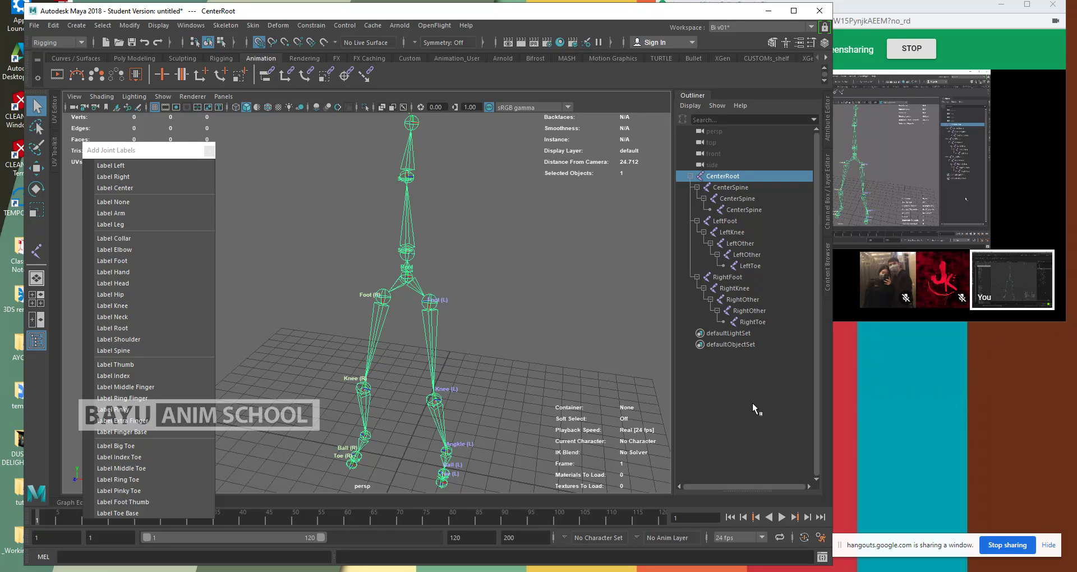
left_click(527, 298)
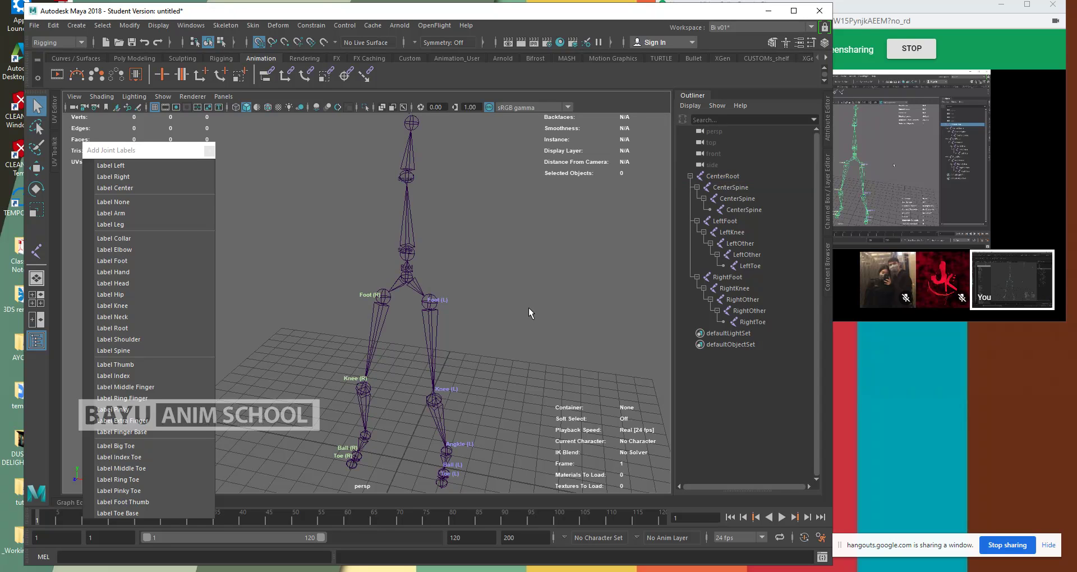
left_click_drag(496, 296, 469, 274, "alt")
left_click_drag(488, 298, 500, 280, "alt")
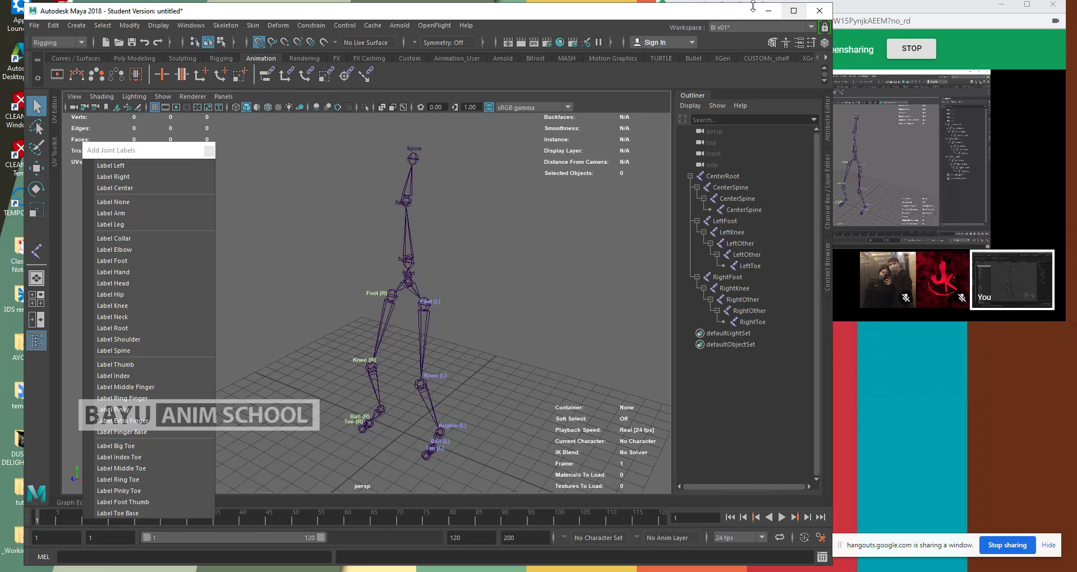
mouse_move(1007, 47)
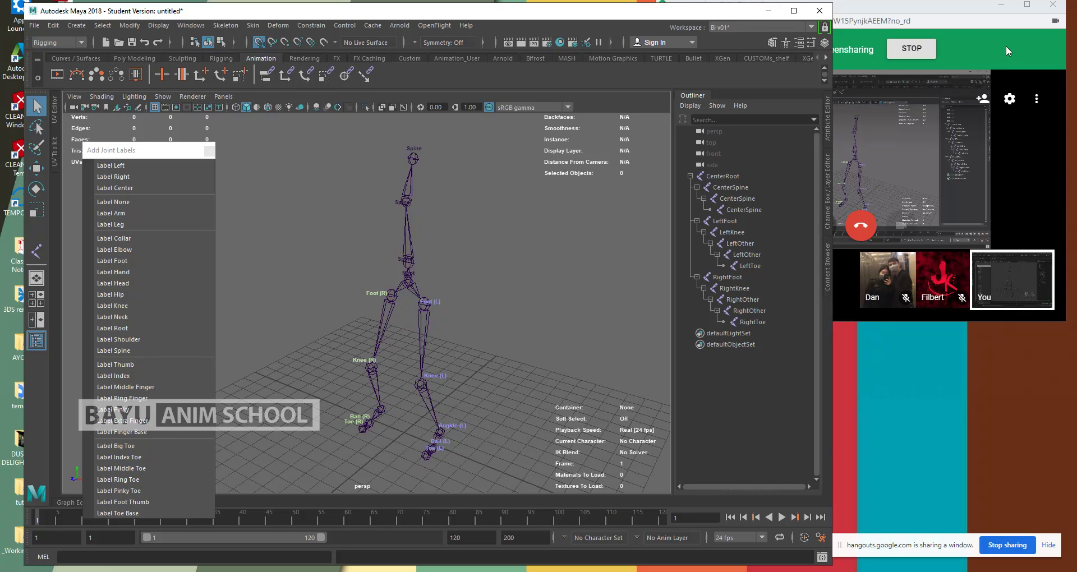
left_click(727, 0)
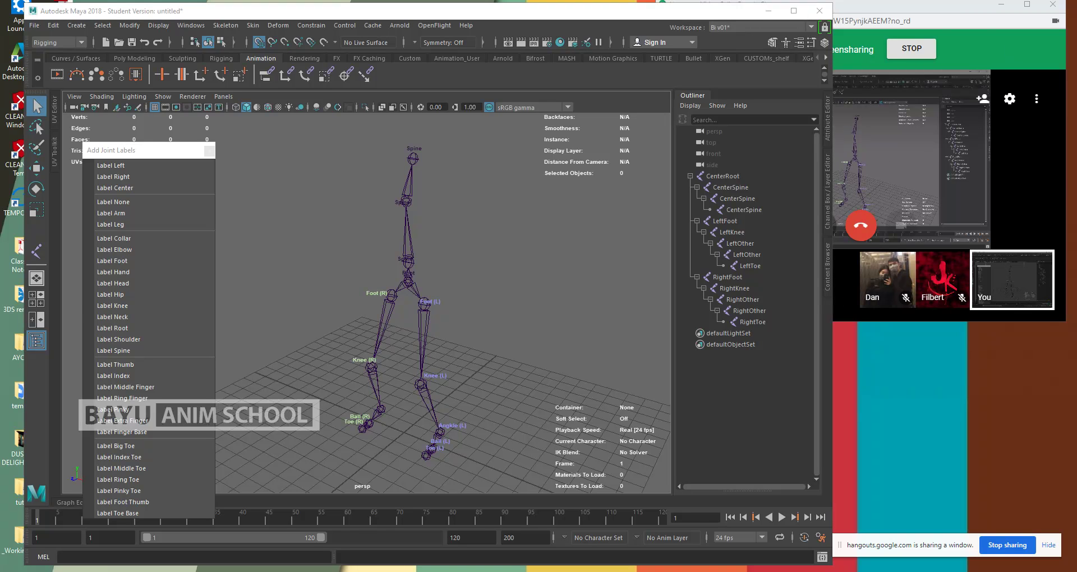
left_click(684, 35)
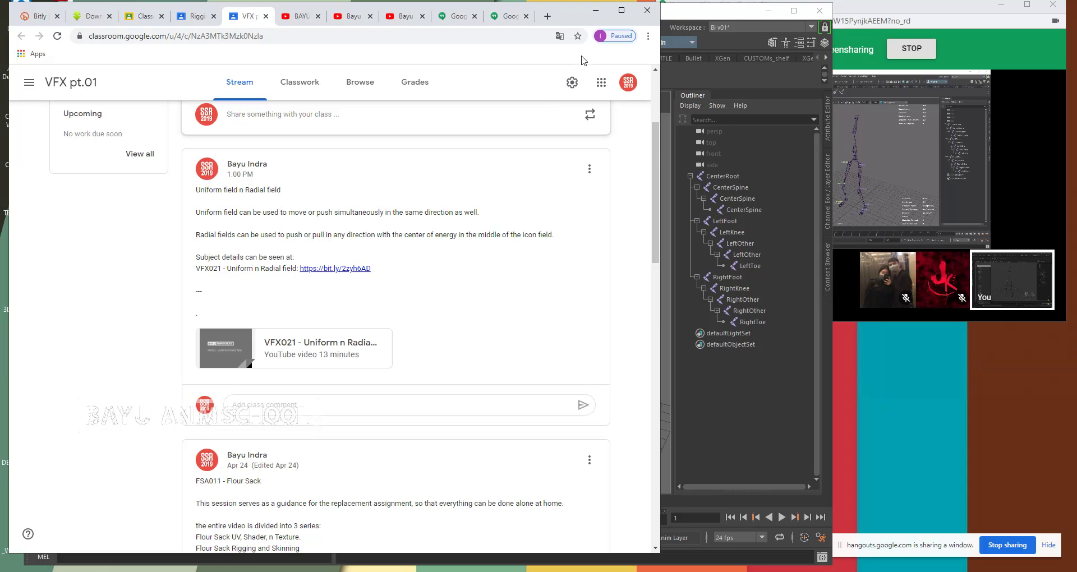
left_click(596, 10)
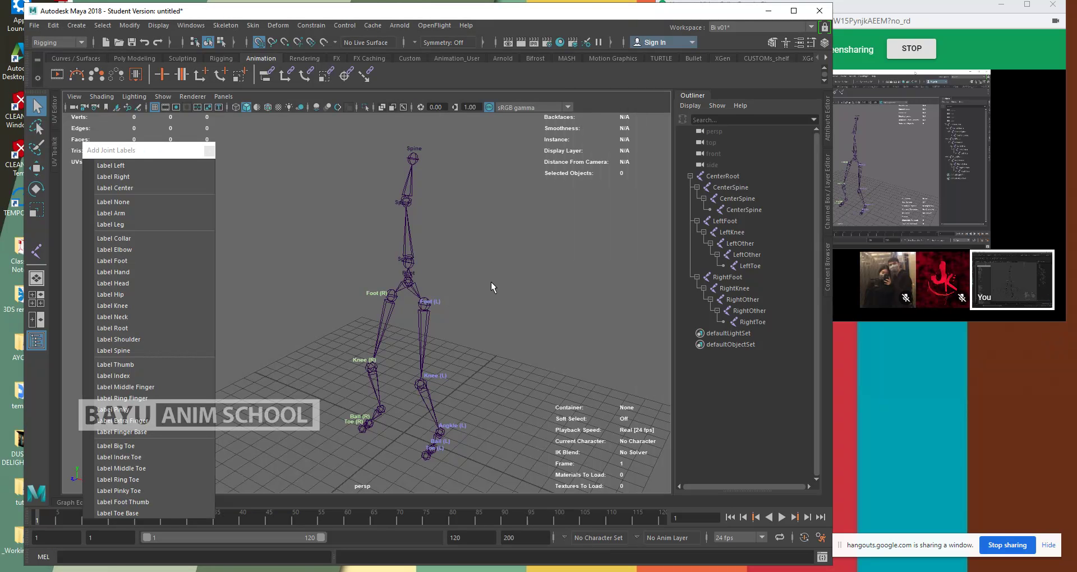
middle_click_drag(379, 293, 364, 279, "alt")
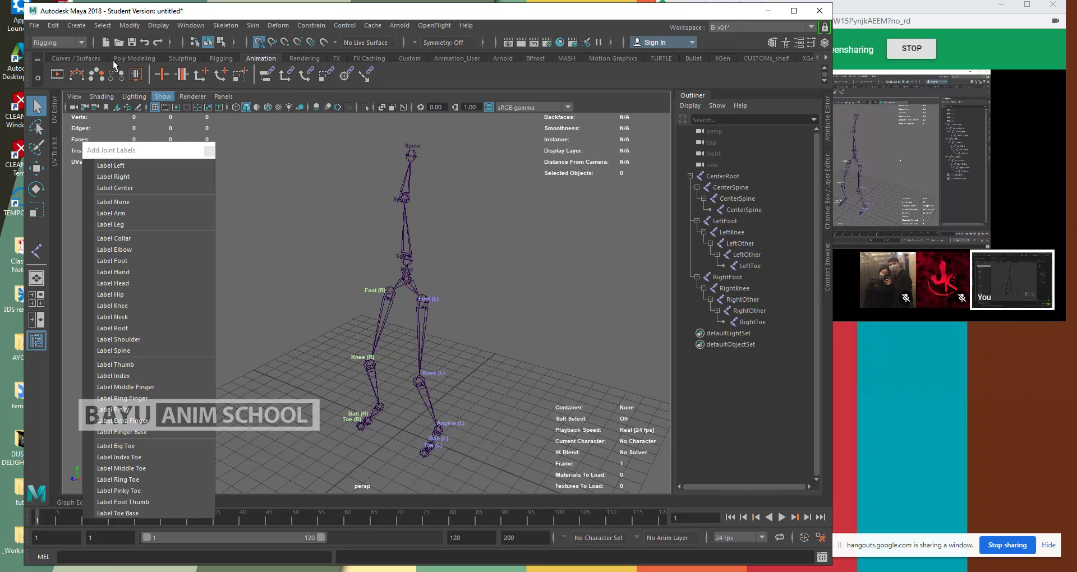
- Put the skeleton in a new hidden display layer, and close the joint-label list and the Outliner
left_click(408, 280)
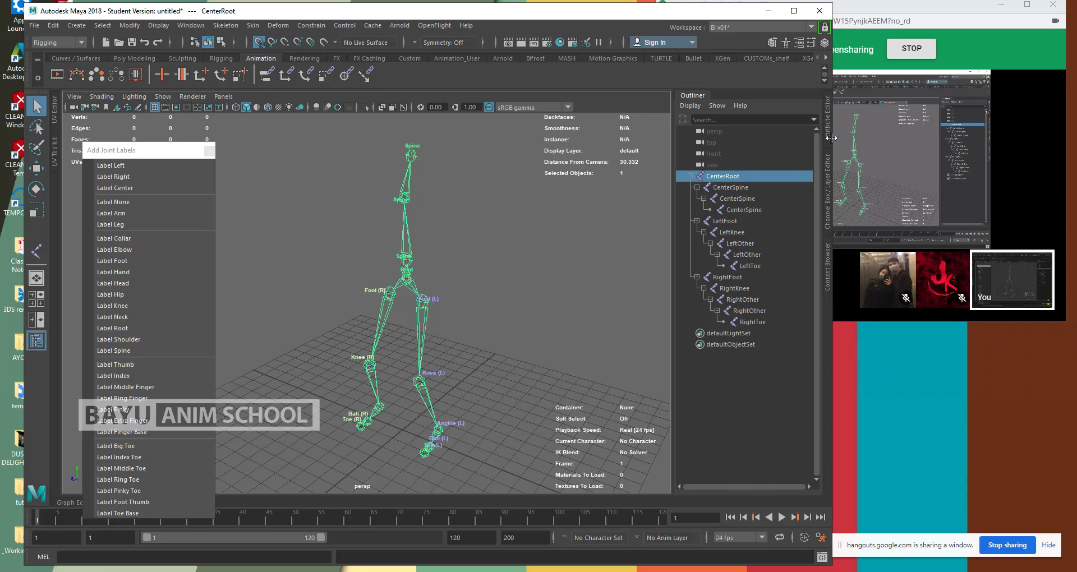
left_click(828, 222)
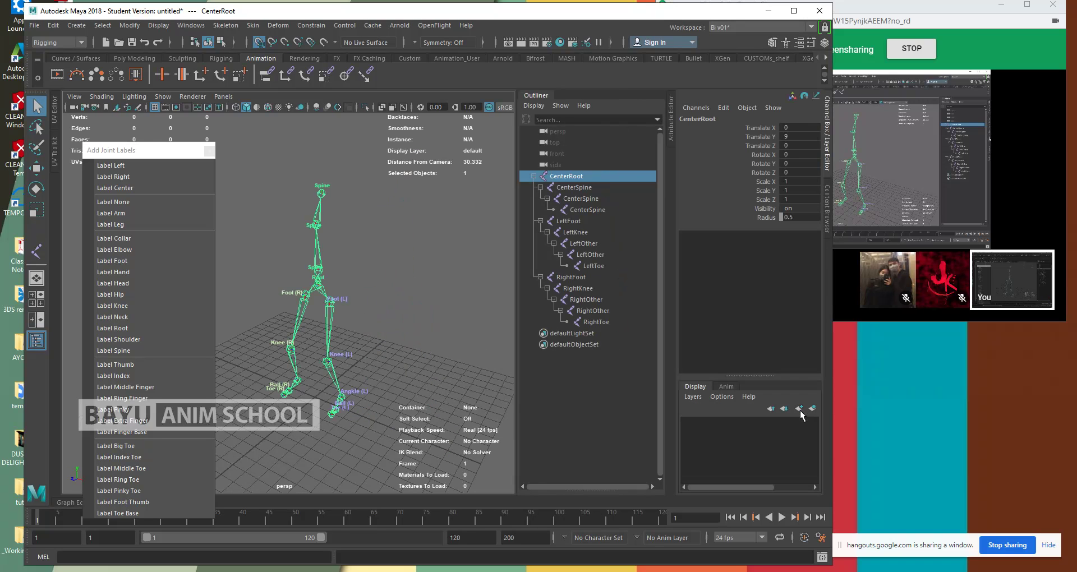
left_click(811, 408)
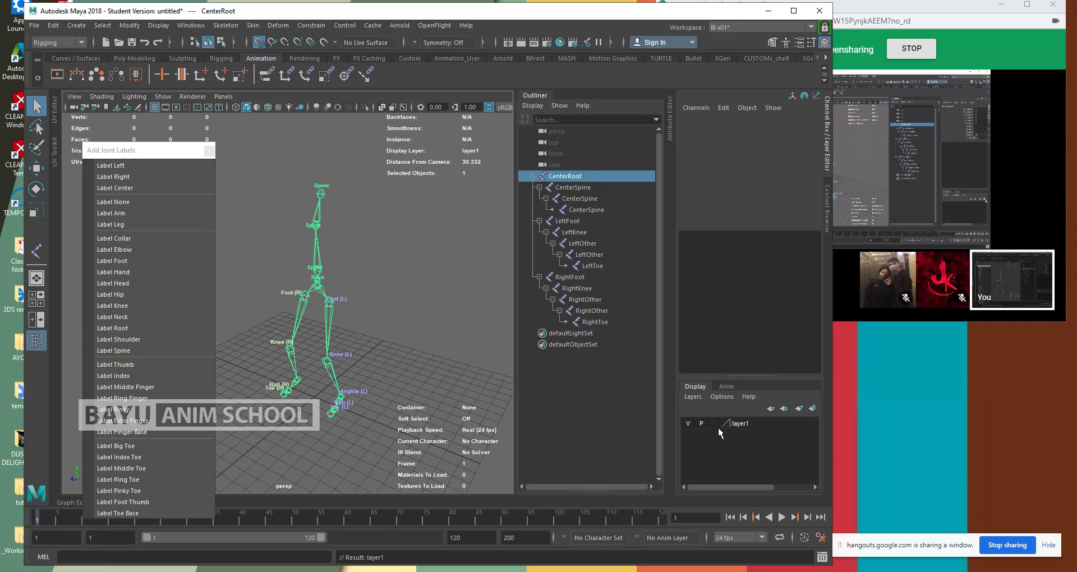
left_click(687, 423)
left_click(359, 300)
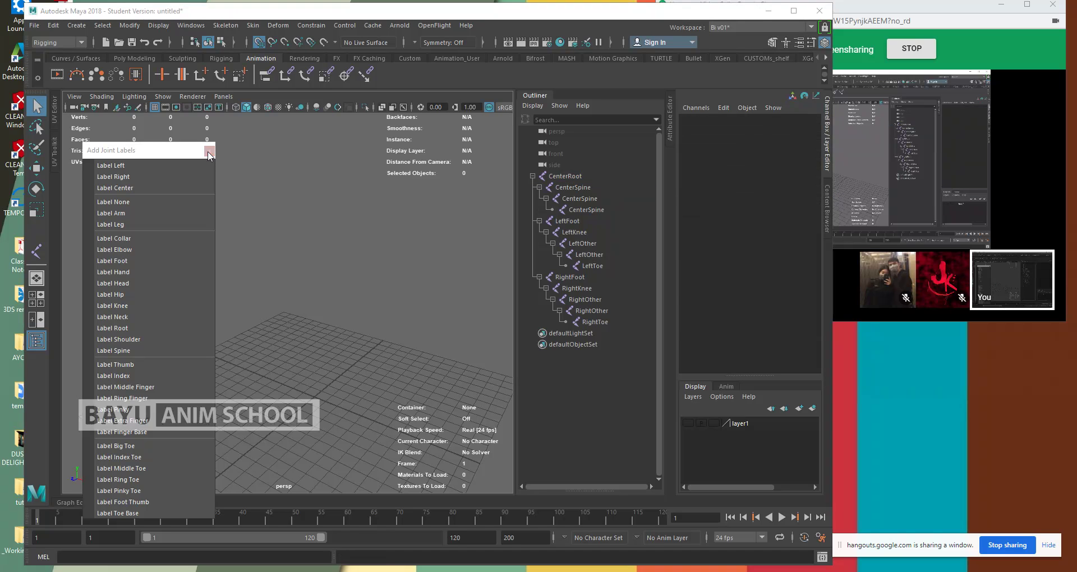
left_click(209, 151)
left_click(538, 93)
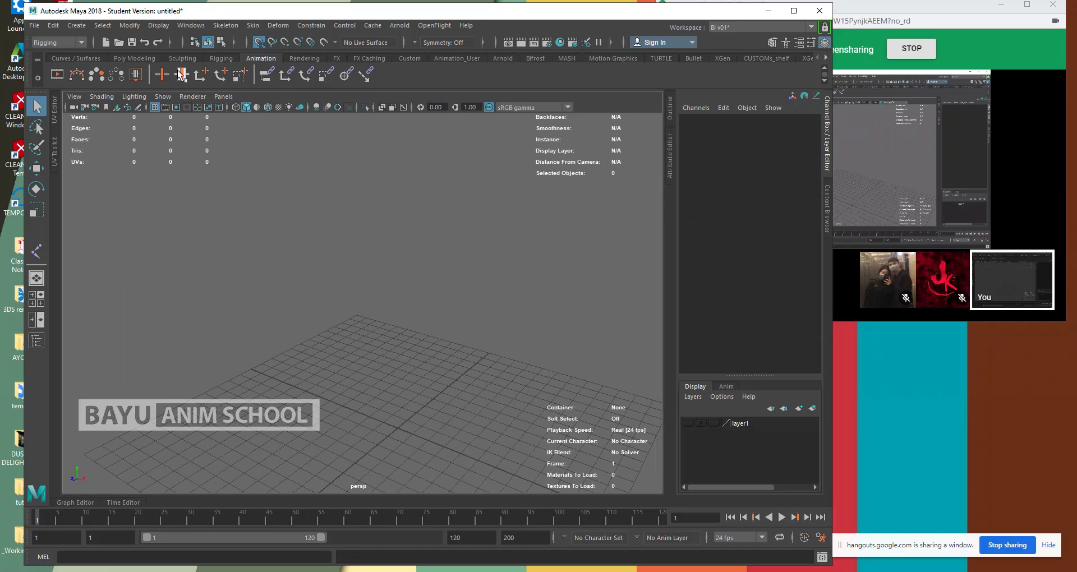
- Create a polygon cube at the origin and set its height to 0.1
left_click(77, 25)
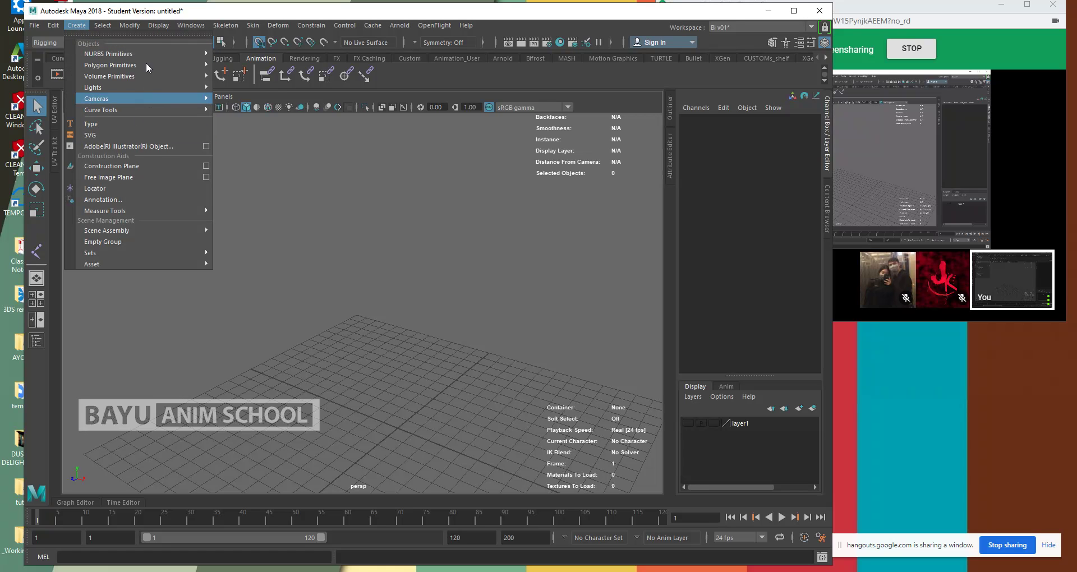
mouse_move(169, 53)
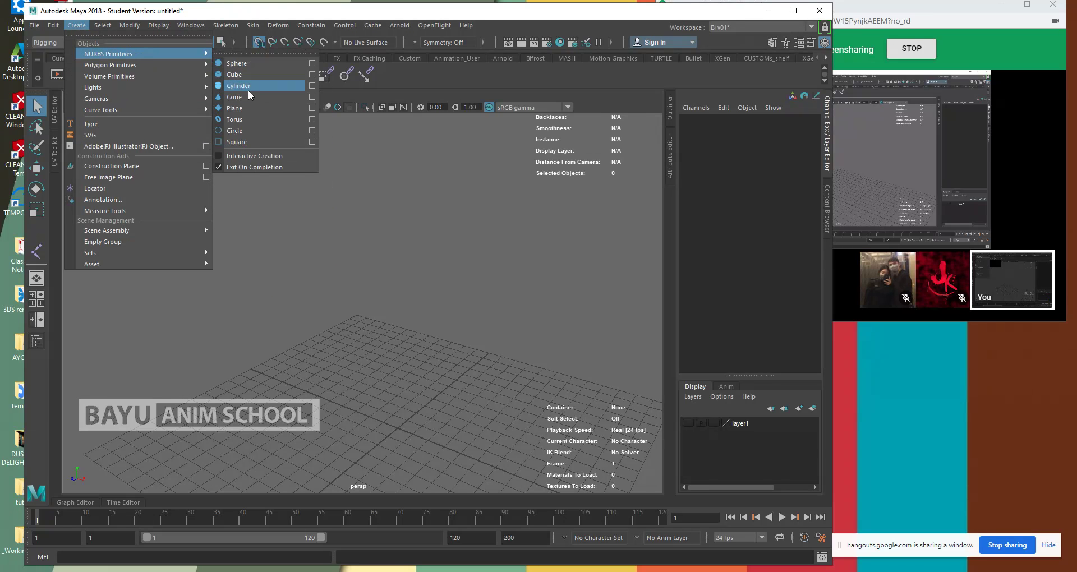
mouse_move(196, 66)
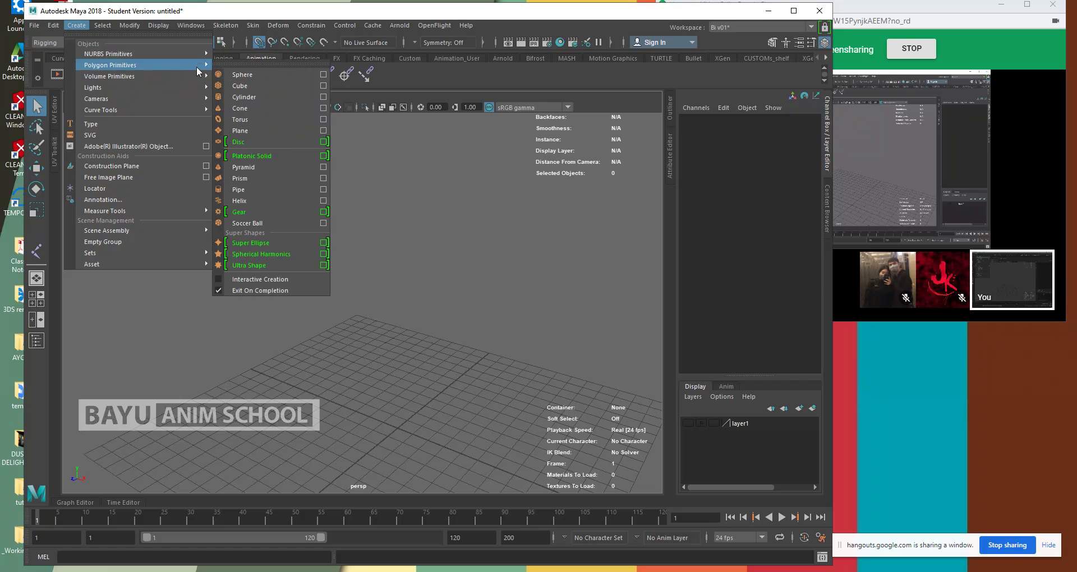
left_click(244, 88)
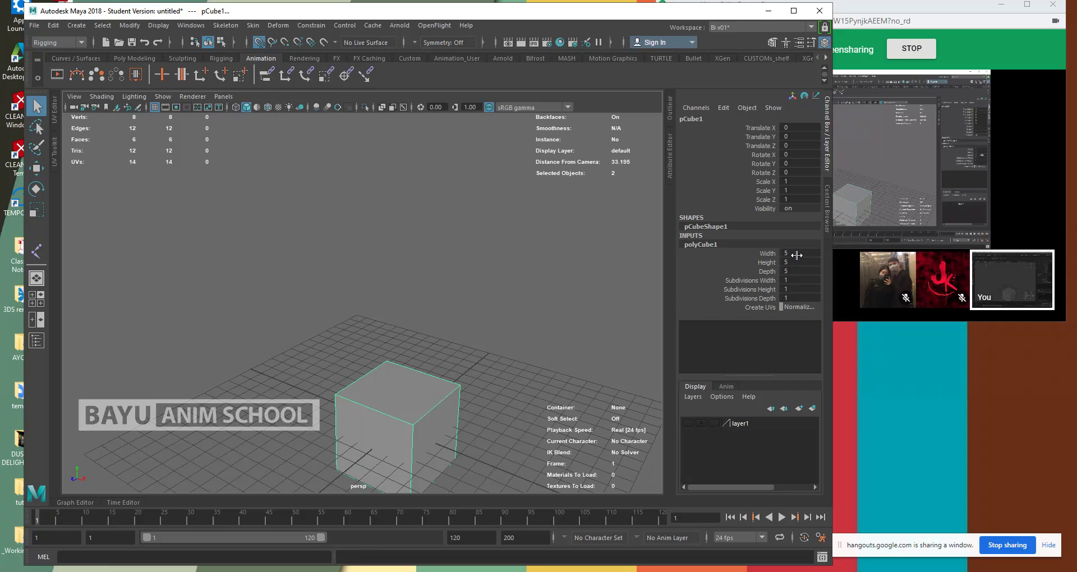
left_click(797, 263)
type(".5")
key("Return")
- Set the cube's width and depth to 15 and its height to 0.5 to form a floor slab
left_click(800, 254)
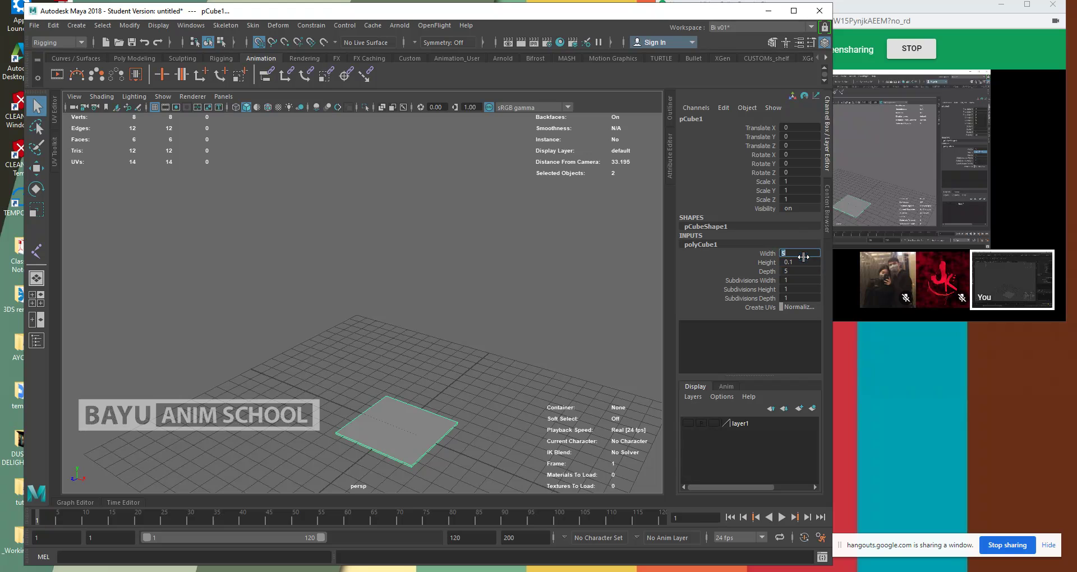
left_click(799, 271)
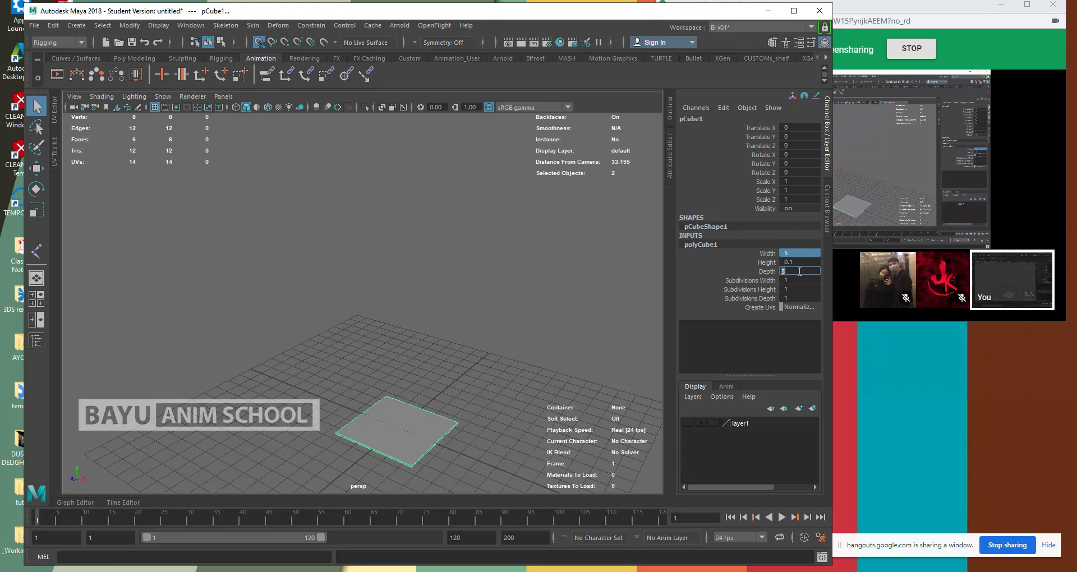
type("15")
key("Return")
left_click(800, 261)
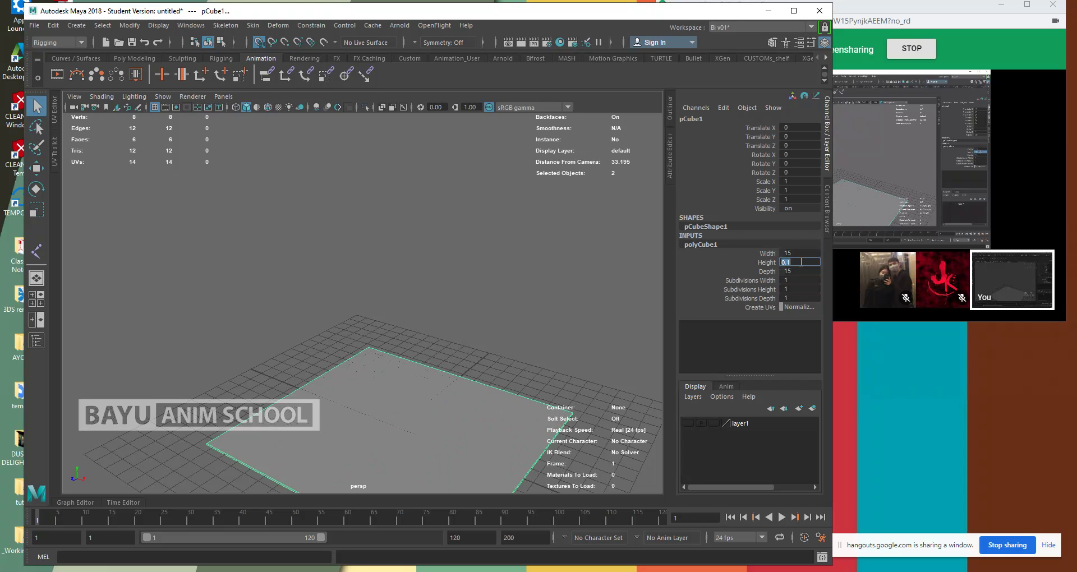
type("0.5")
key("Return")
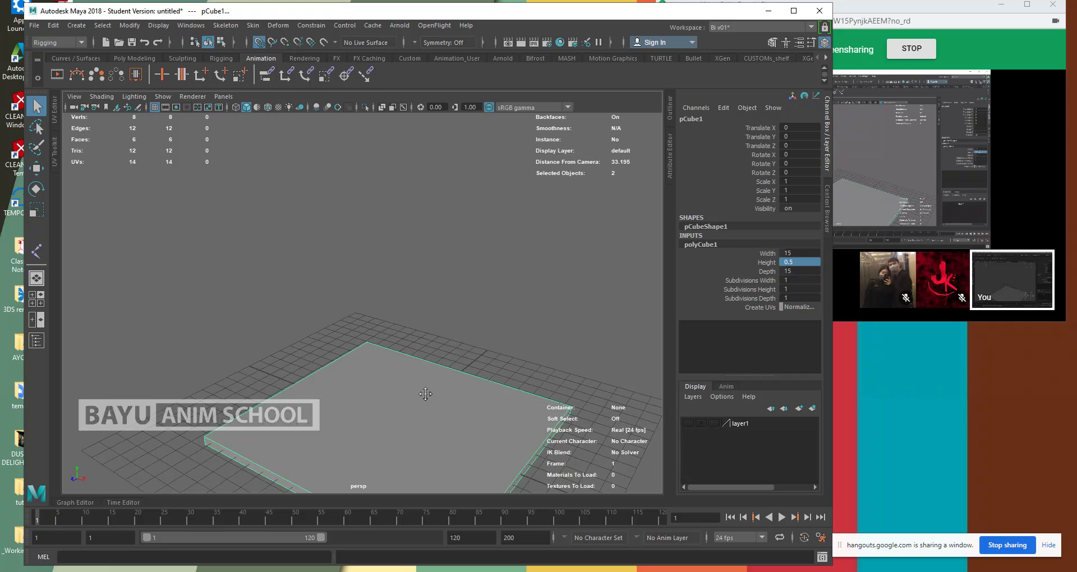
- Create a second polygon cube and set its width, height and depth to 1
middle_click_drag(426, 400, 409, 381, "alt")
left_click_drag(409, 381, 442, 385, "alt")
middle_click_drag(465, 382, 462, 379, "alt")
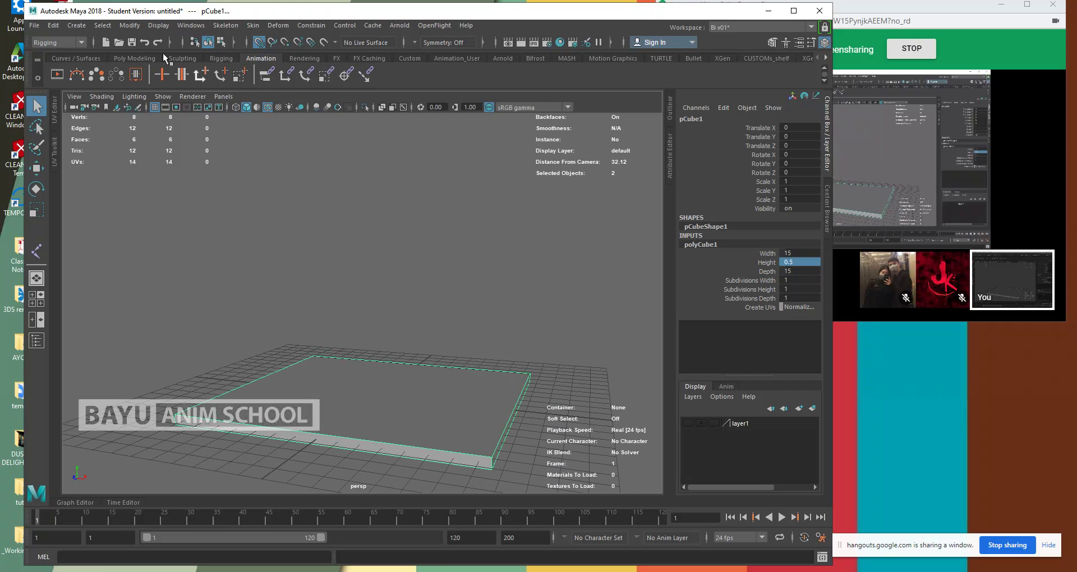
left_click(82, 26)
mouse_move(152, 65)
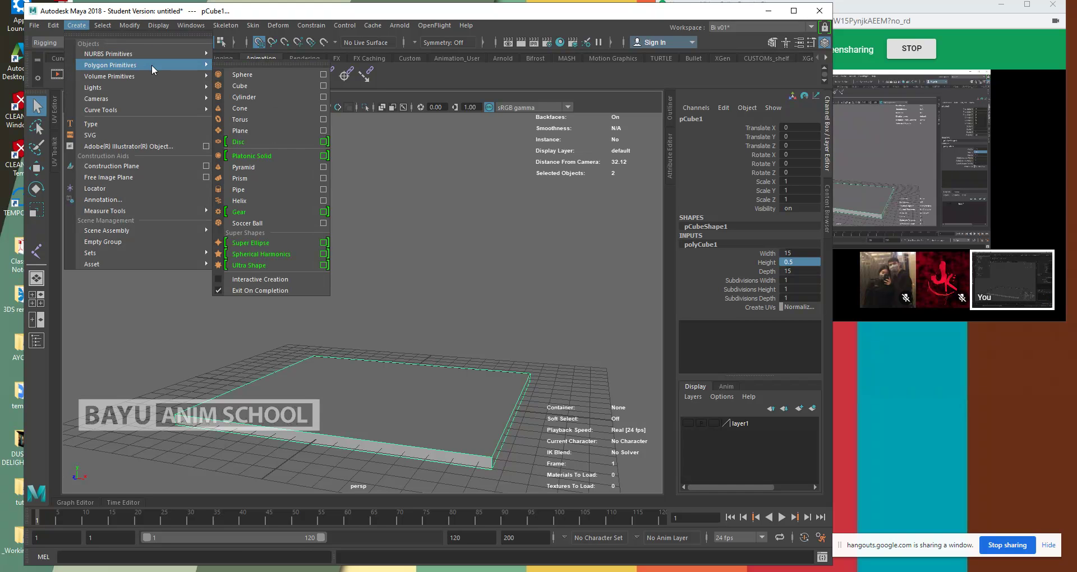
left_click(281, 85)
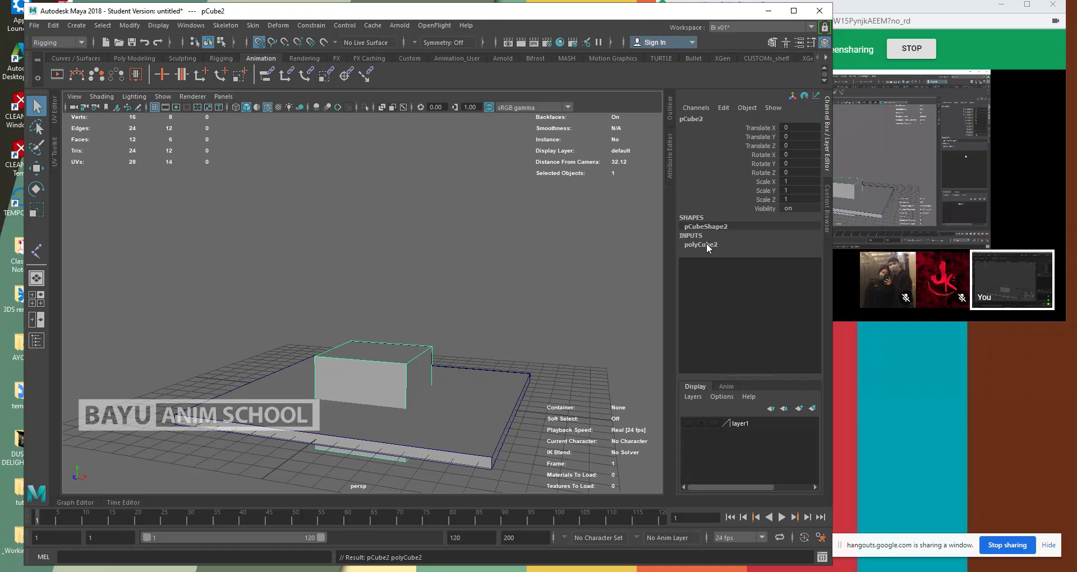
left_click_drag(796, 252, 801, 270)
left_click(802, 271)
type("1")
key("Return")
- Raise the small cube to Translate Y 3 and tilt it by about 10° in X, 4° in Y and -10° in Z
left_click_drag(348, 375, 341, 395, "alt")
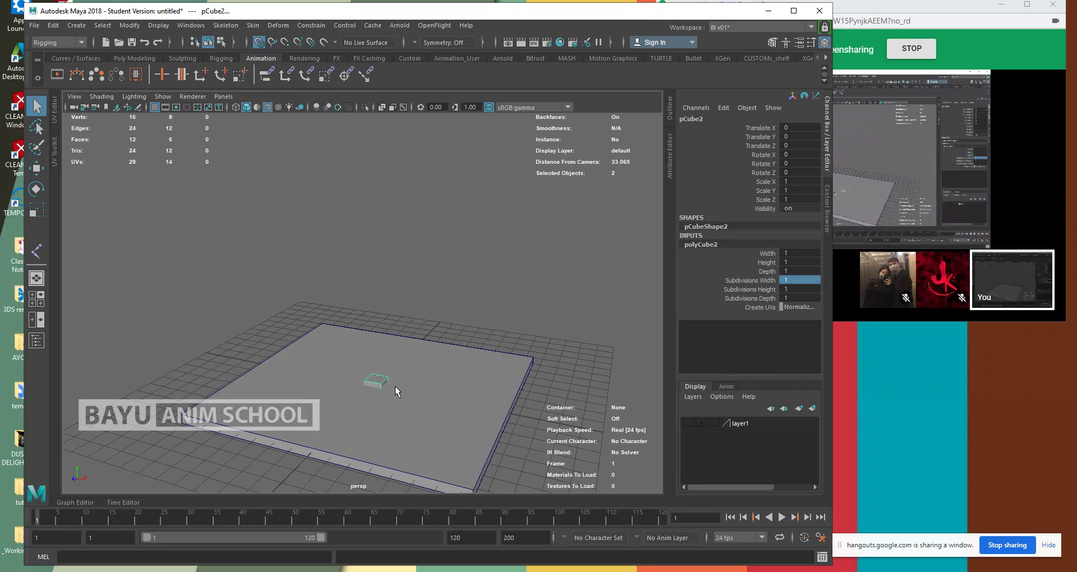
key("w")
left_click_drag(392, 369, 376, 340, "alt")
left_click_drag(440, 387, 409, 341, "alt")
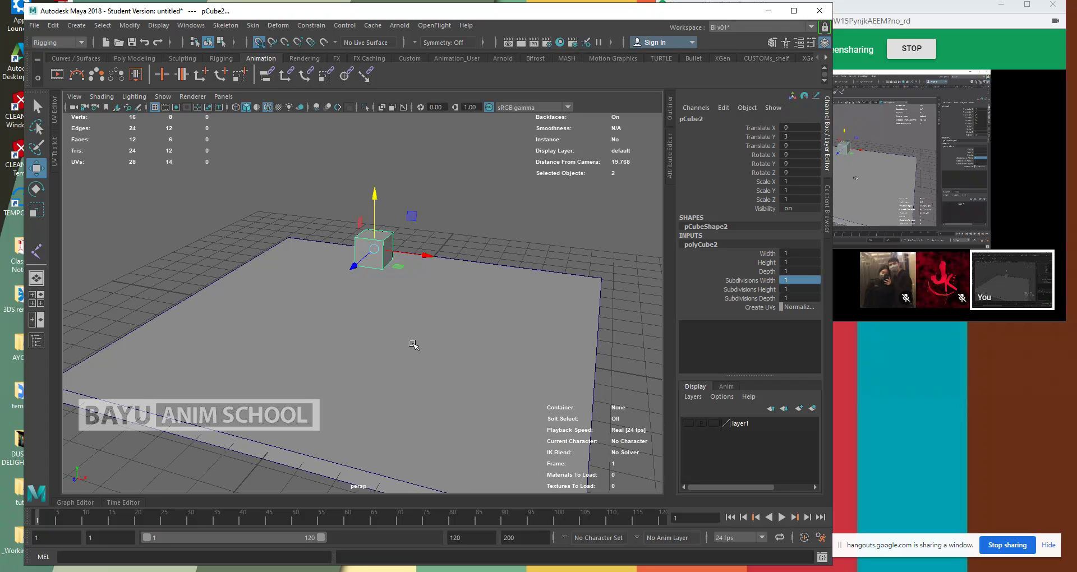
key("e")
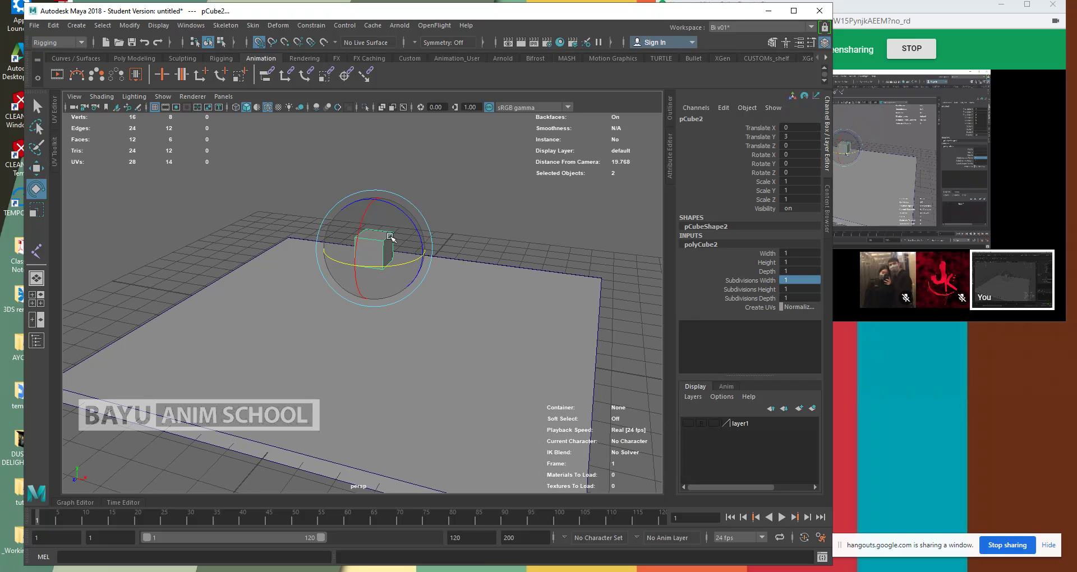
left_click_drag(393, 245, 400, 253)
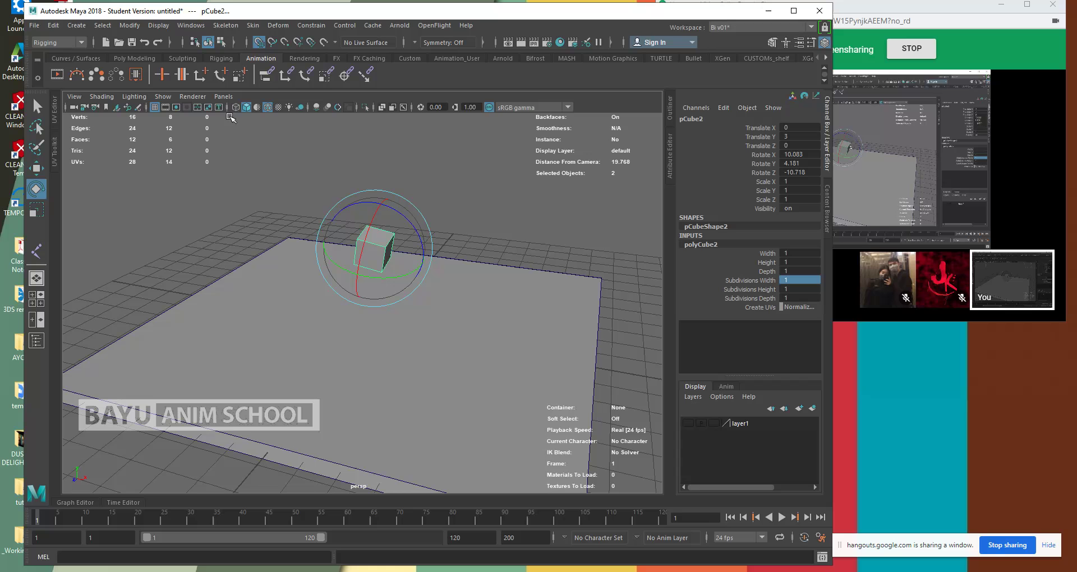
- Duplicate the small cube, placing the copy at Translate Z 4 with a rotation of about 1° in X, -29° in Y and 13° in Z
left_click(54, 26)
left_click(114, 192)
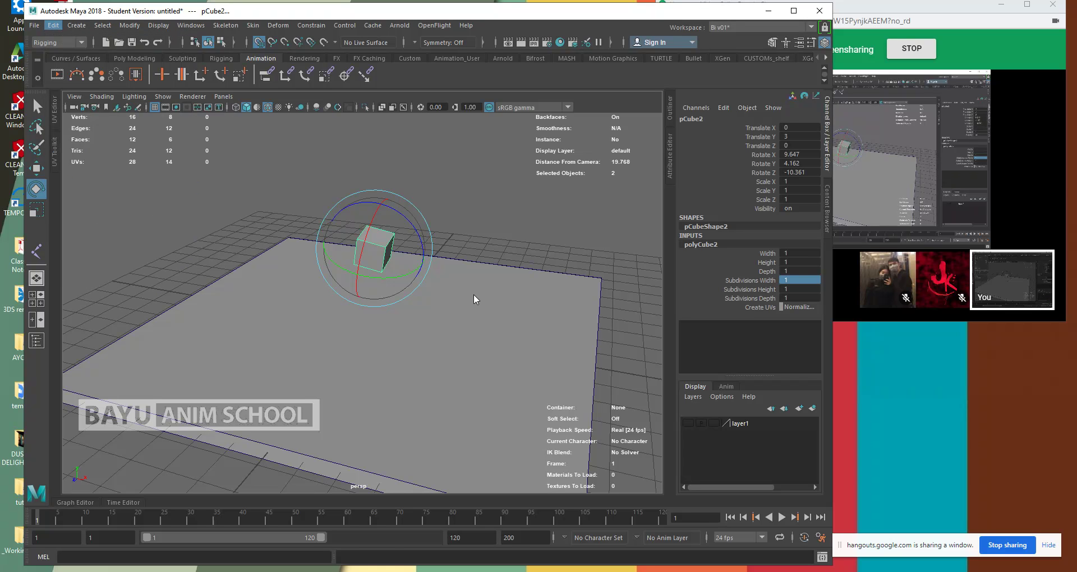
key("w")
left_click_drag(355, 264, 293, 280)
key("e")
- Duplicate both small cubes together, move the copies to Translate X about 2, and give them different rotations
left_click(383, 239, "shift")
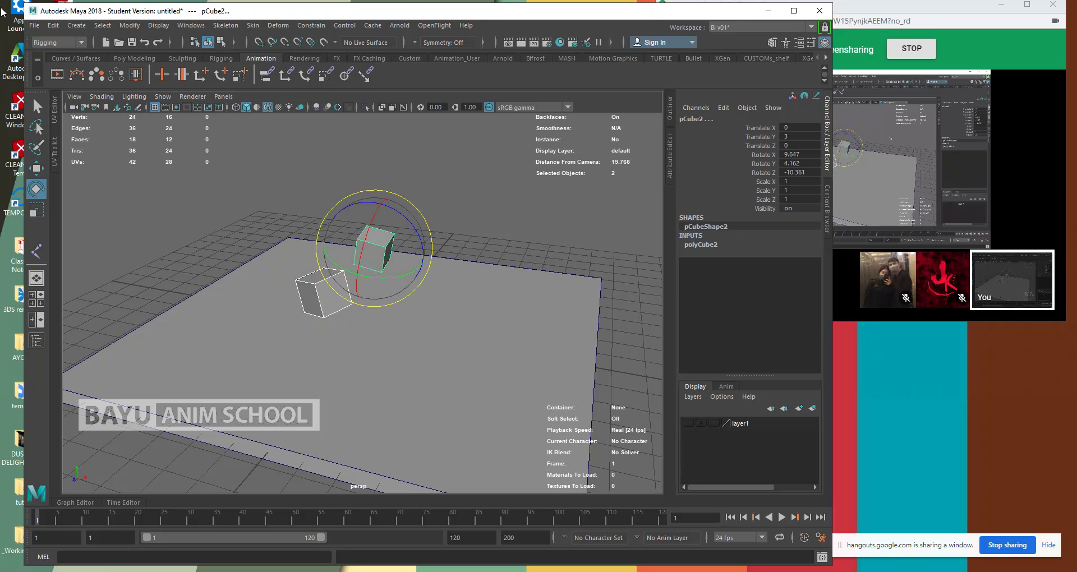
left_click(53, 25)
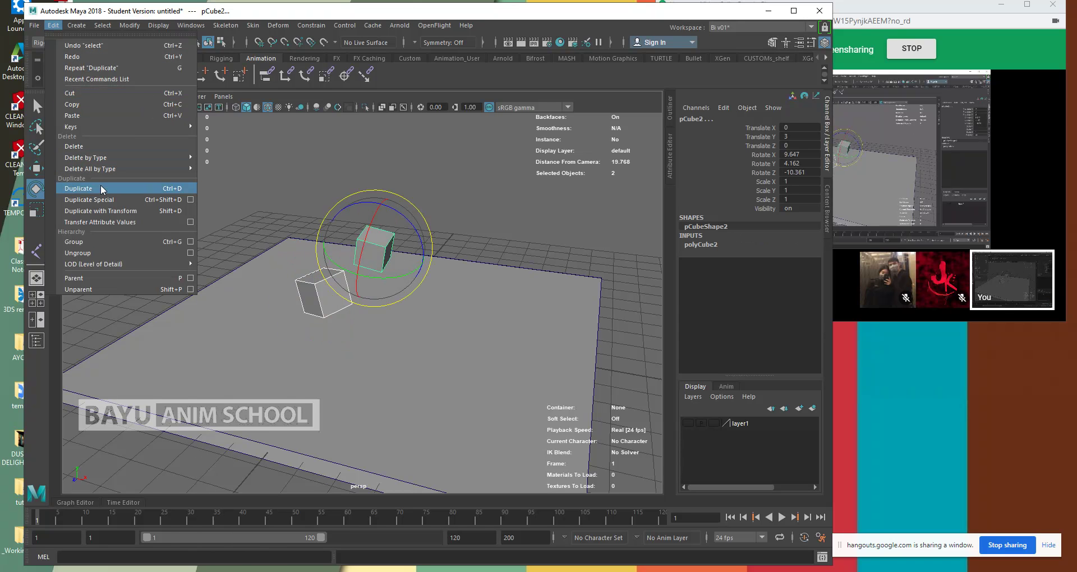
left_click(100, 188)
key("w")
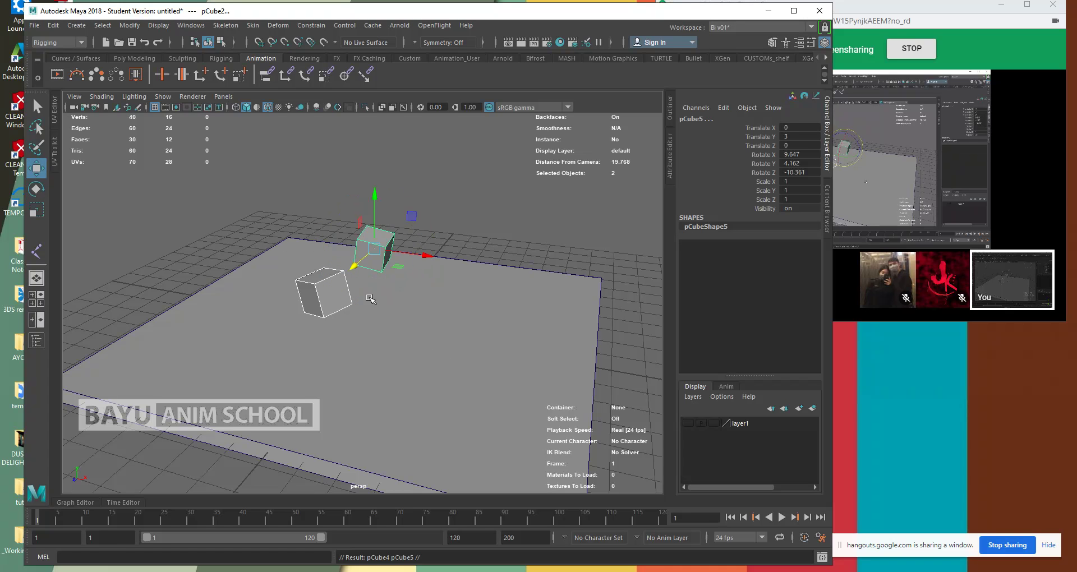
left_click_drag(430, 263, 505, 296)
key("e")
- Duplicate the cube at Translate Z 4, move the copy to about X -1.7, Z 1.9, and rotate it to about -106°, -68°, 149°
mouse_move(335, 336)
left_mouse_down("alt")
mouse_move(341, 366)
mouse_move(340, 353)
left_mouse_up("alt")
left_click(343, 352)
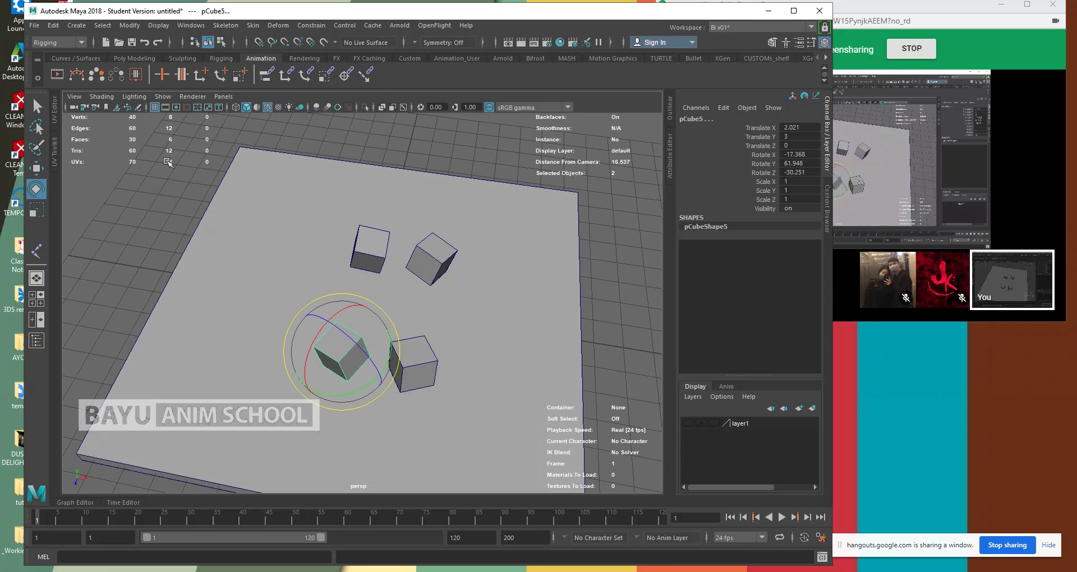
left_click(53, 25)
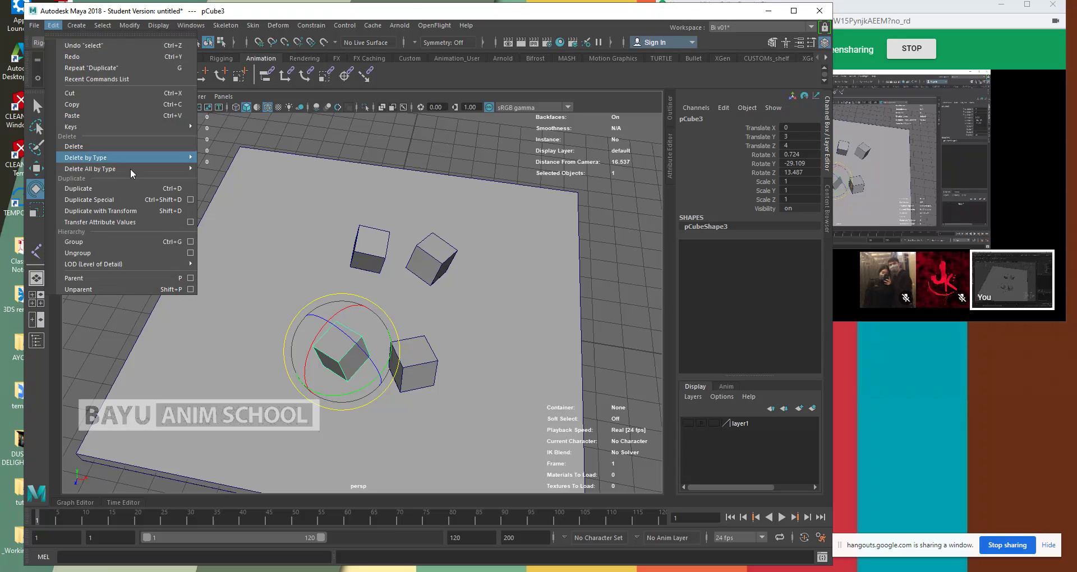
left_click(117, 188)
key("w")
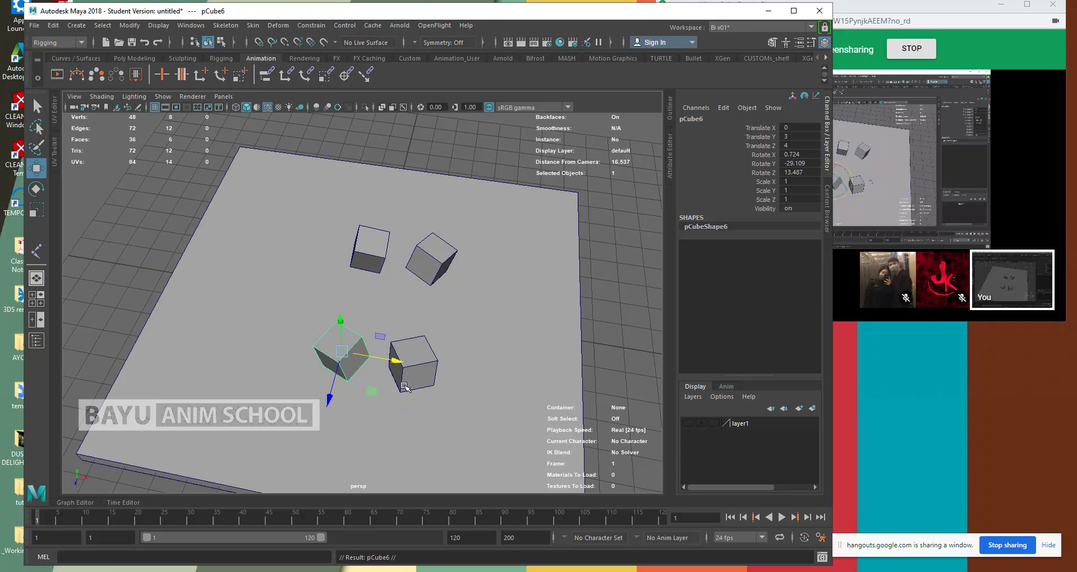
middle_click_drag(371, 393, 333, 328)
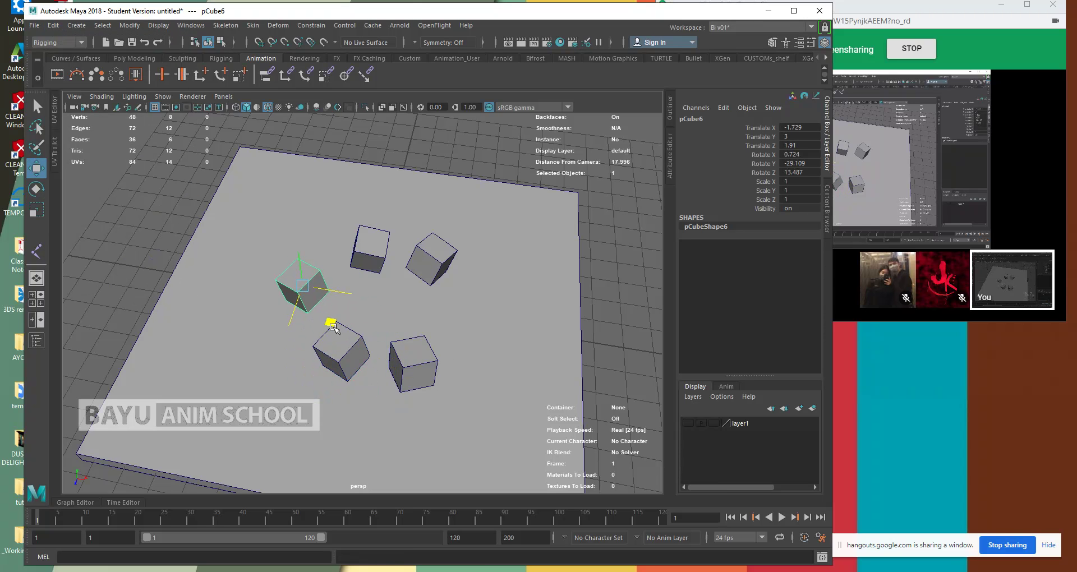
key("e")
left_click_drag(292, 307, 256, 306)
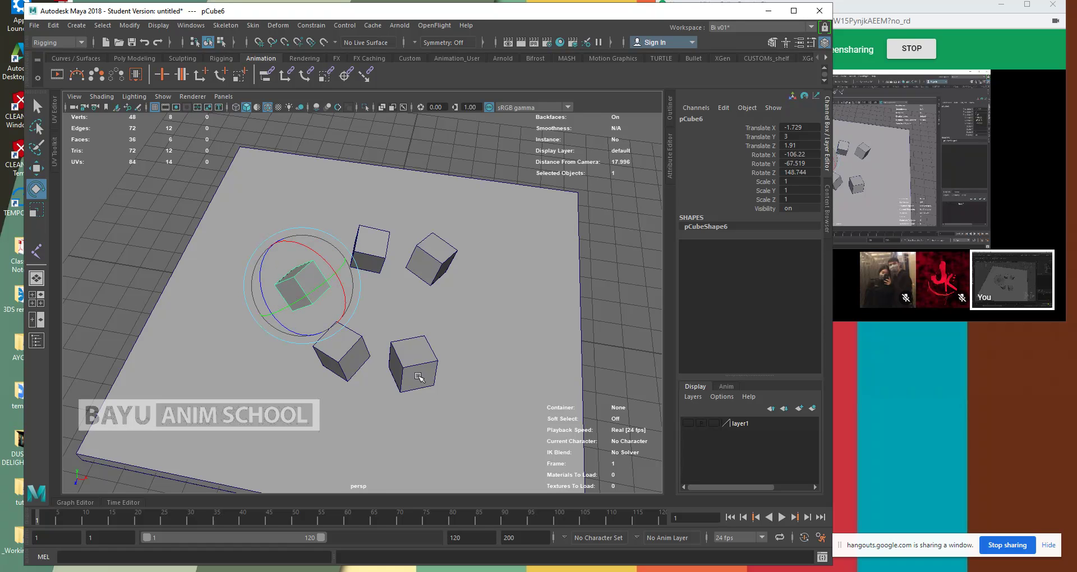
- Move the two cubes at Translate X 2 closer together along Z, placing the rear one at Translate Z about 0.5
left_click(413, 367)
key("w")
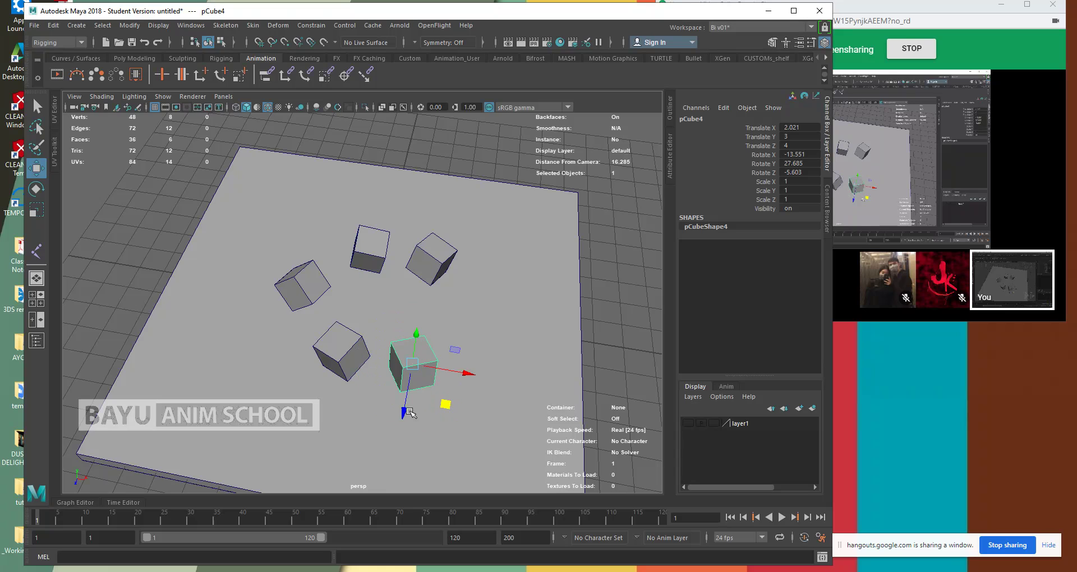
left_click_drag(404, 413, 412, 379)
left_click(443, 257)
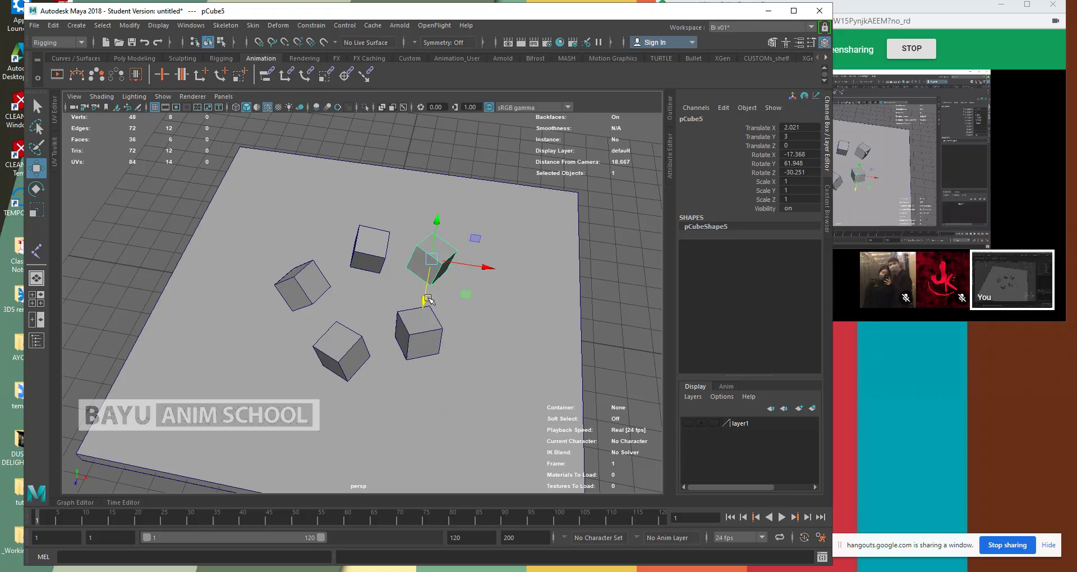
- Switch to the FX toolset and make all five small cubes above the slab active rigid bodies
left_click_drag(400, 391, 399, 347, "alt")
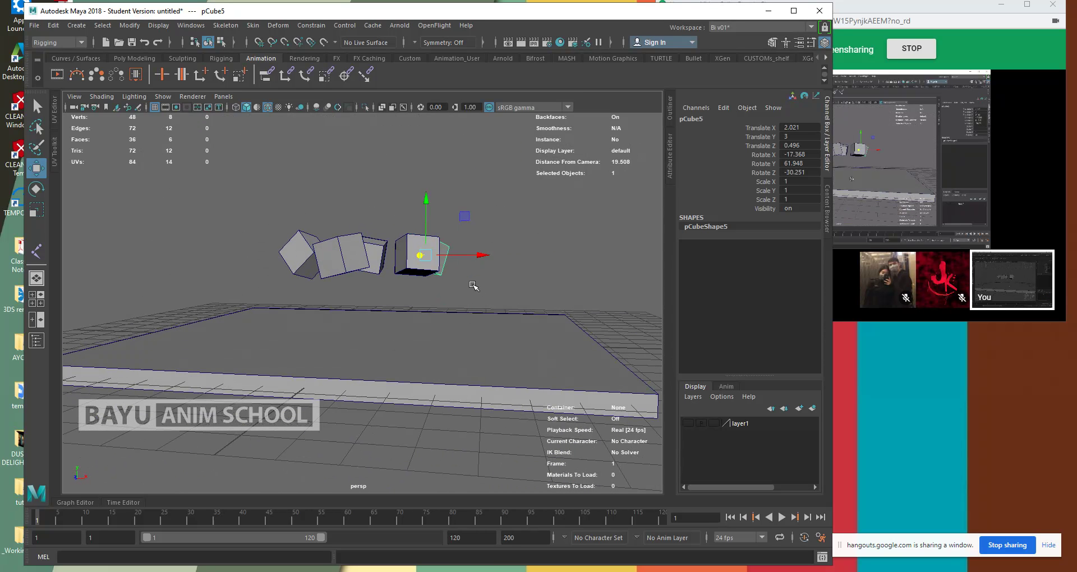
left_click_drag(279, 195, 557, 288)
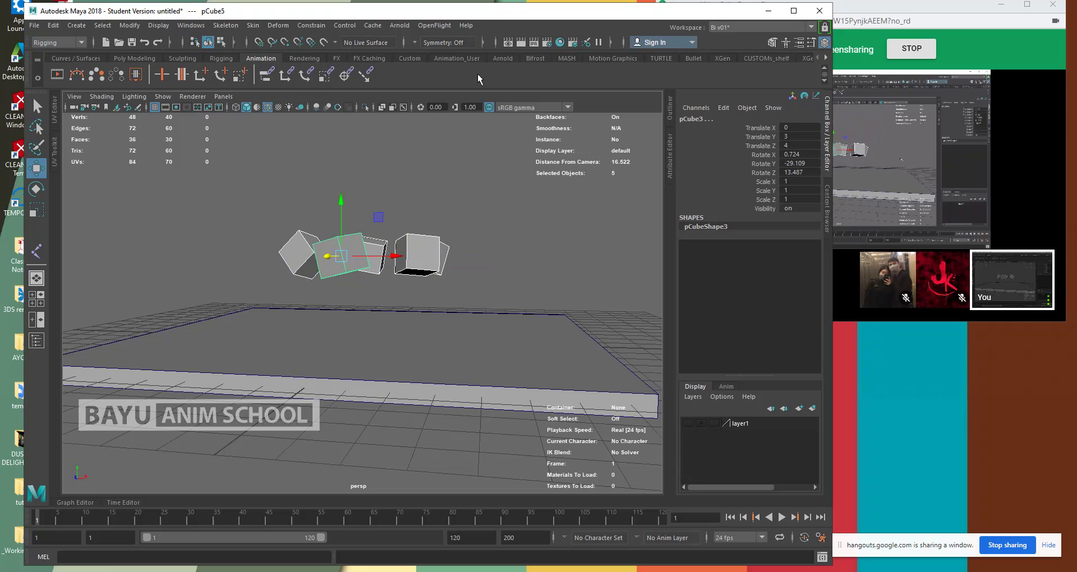
left_click(81, 43)
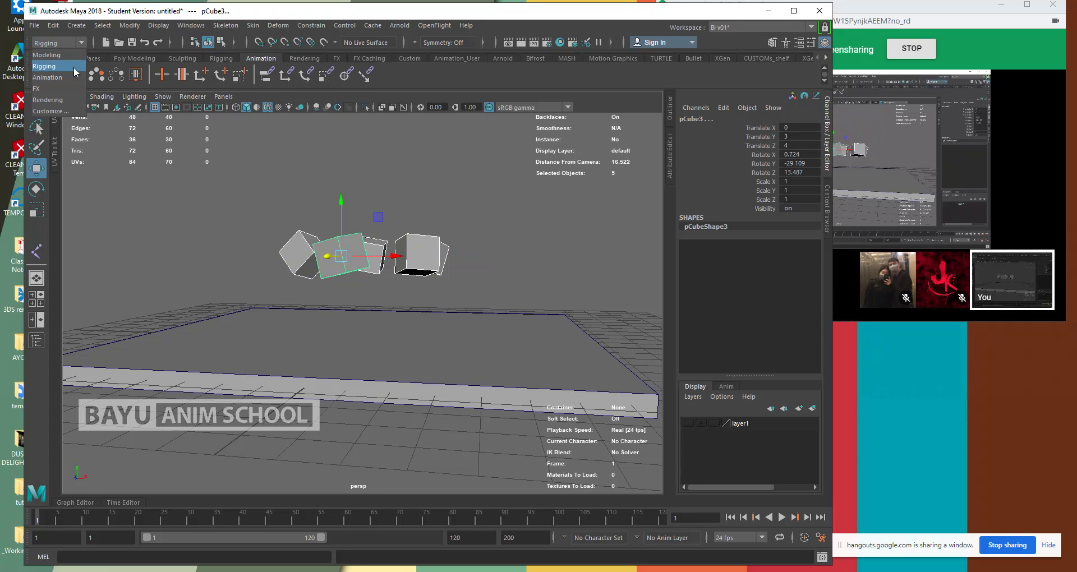
left_click(68, 89)
left_click(417, 25)
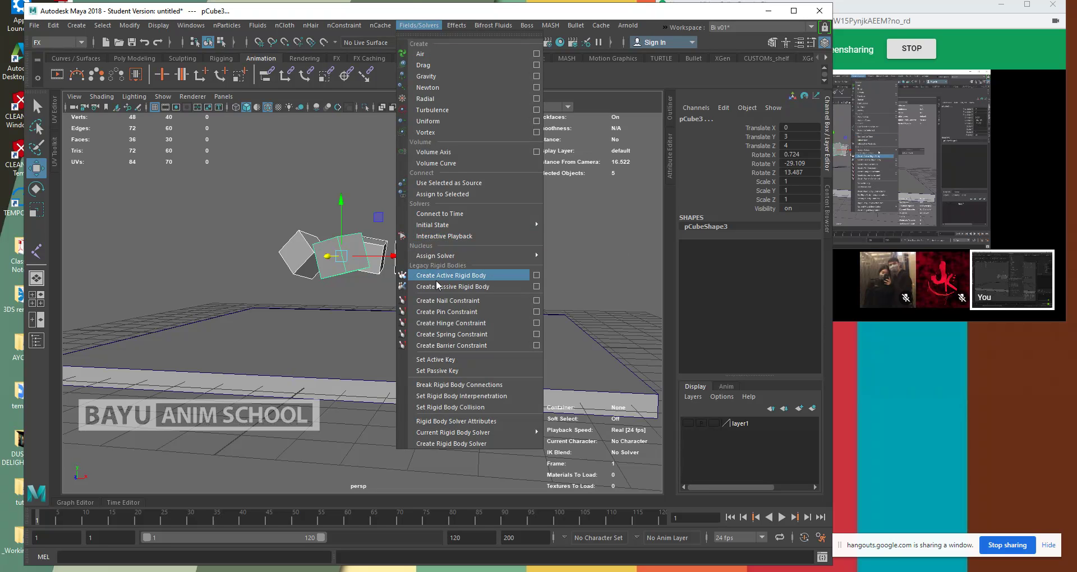
left_click(473, 275)
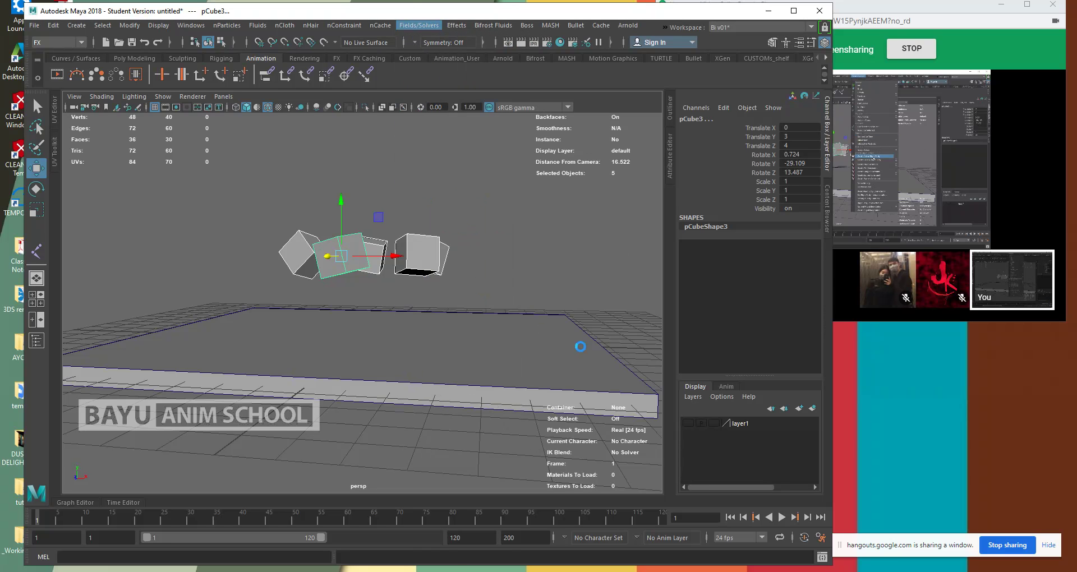
- Make the floor slab a passive rigid body and clear the selection
left_click(530, 340)
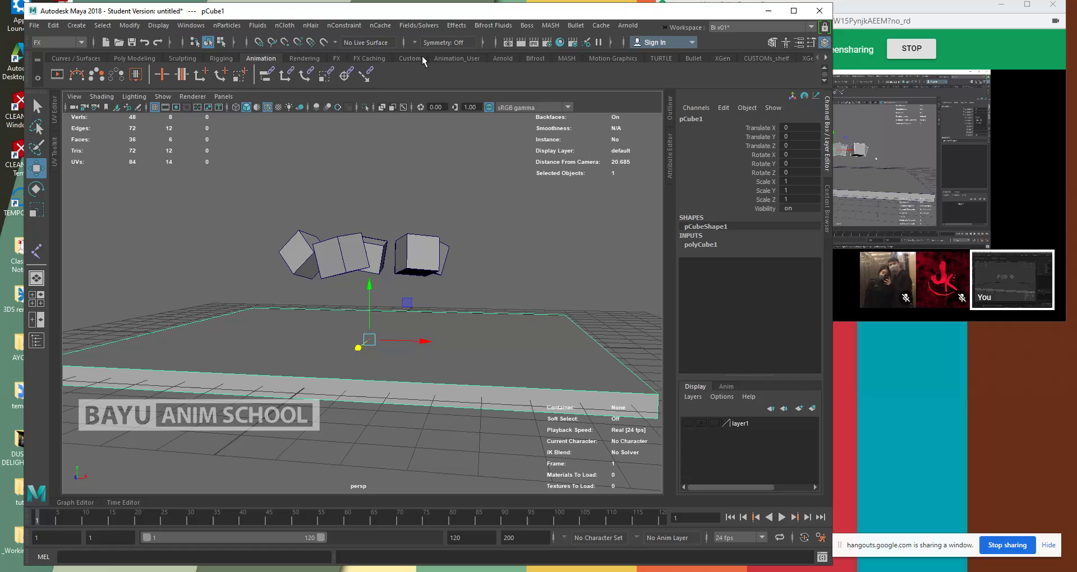
left_click(417, 25)
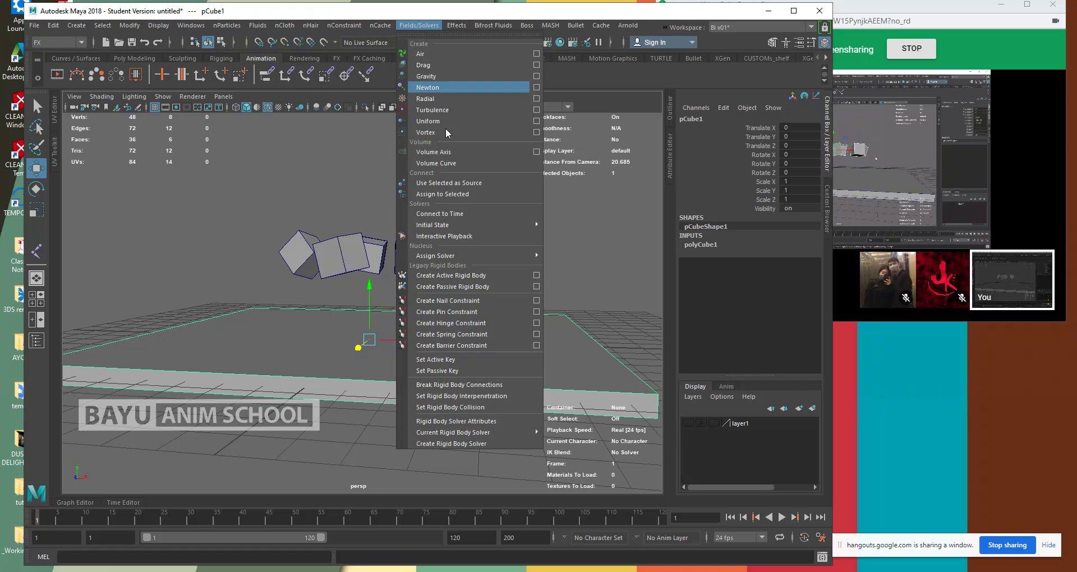
left_click(485, 288)
left_click(533, 270)
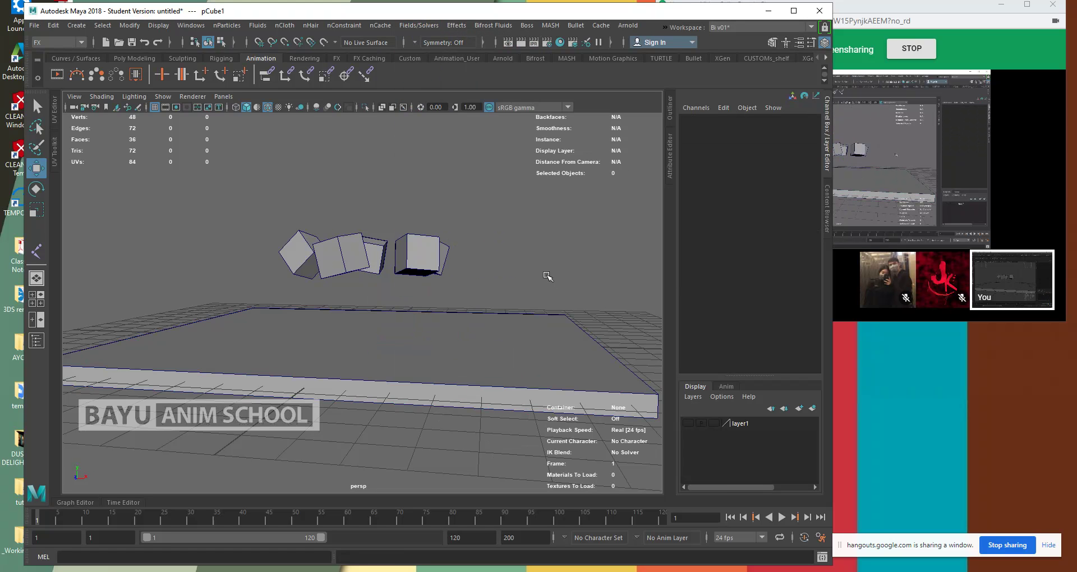
mouse_move(483, 250)
left_mouse_down("alt")
mouse_move(449, 279)
mouse_move(485, 248)
left_mouse_up("alt")
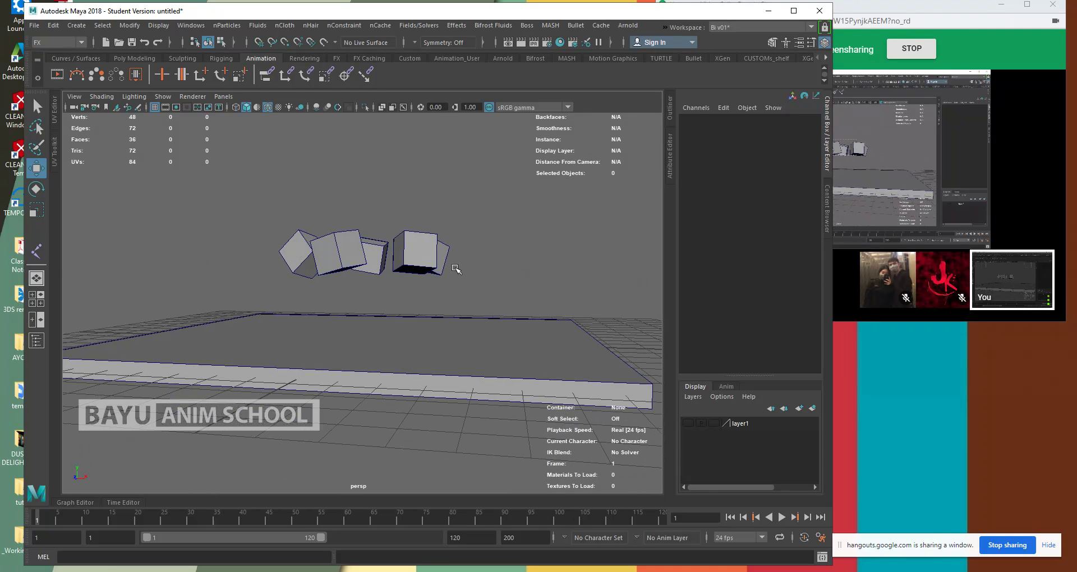
- Set the Bounciness of the floor slab's rigid body to 0
left_click_drag(516, 300, 524, 355)
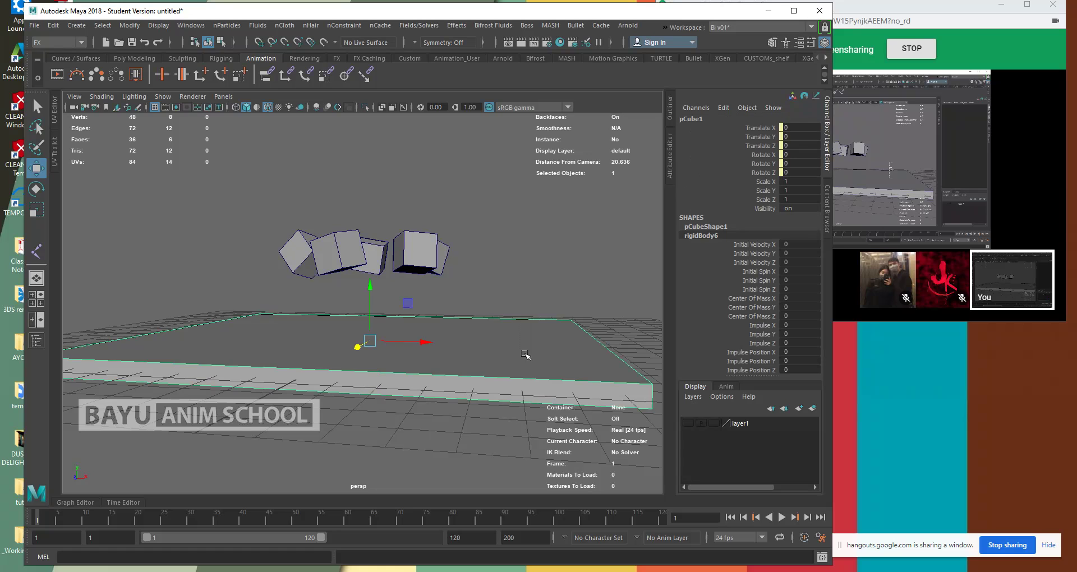
scroll(775, 299, "down", 4)
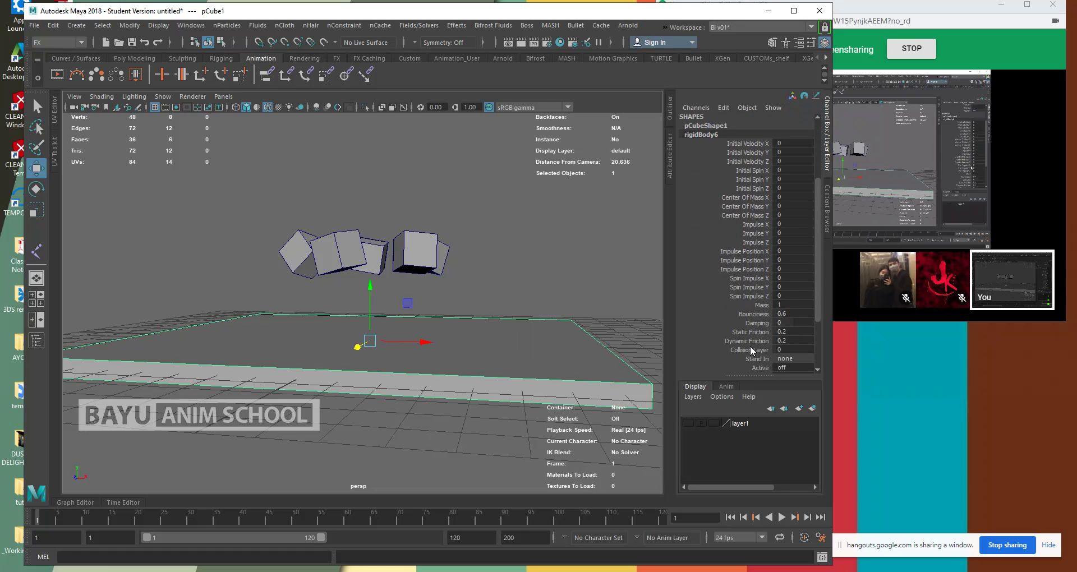
left_click_drag(783, 313, 824, 318)
type("0")
key("Return")
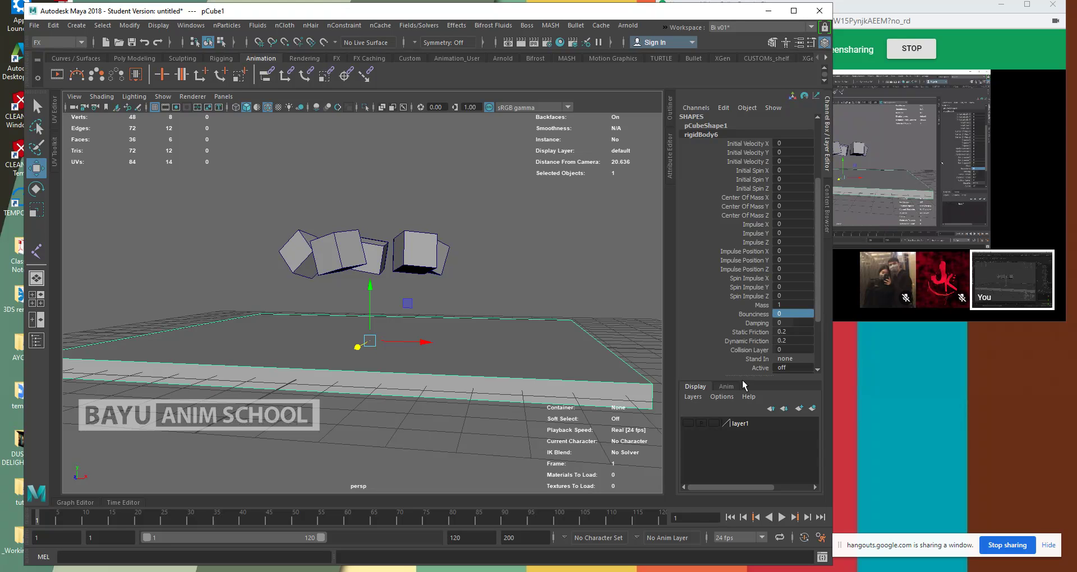
- Add a Gravity field with Magnitude 25 and Y direction -1 to the five cubes, placing it below the slab at Translate Y about -3.07
left_click_drag(267, 197, 508, 270)
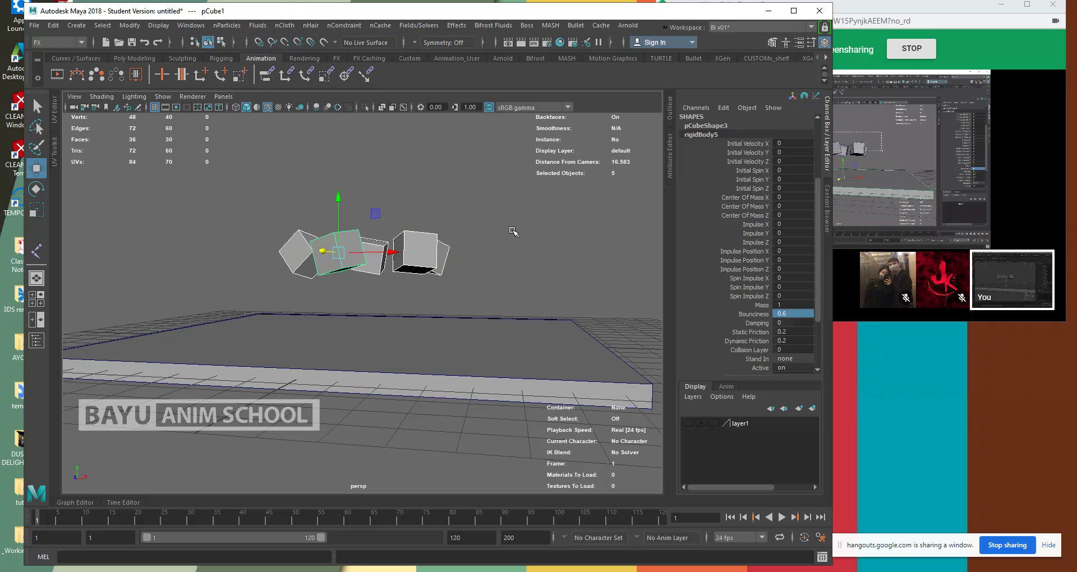
left_click(415, 28)
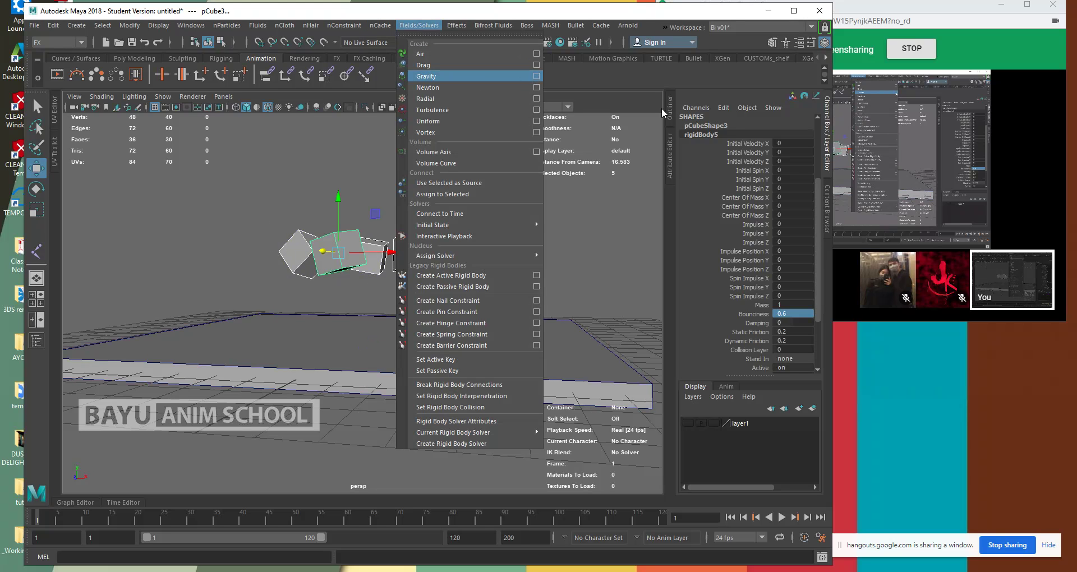
left_click(536, 76)
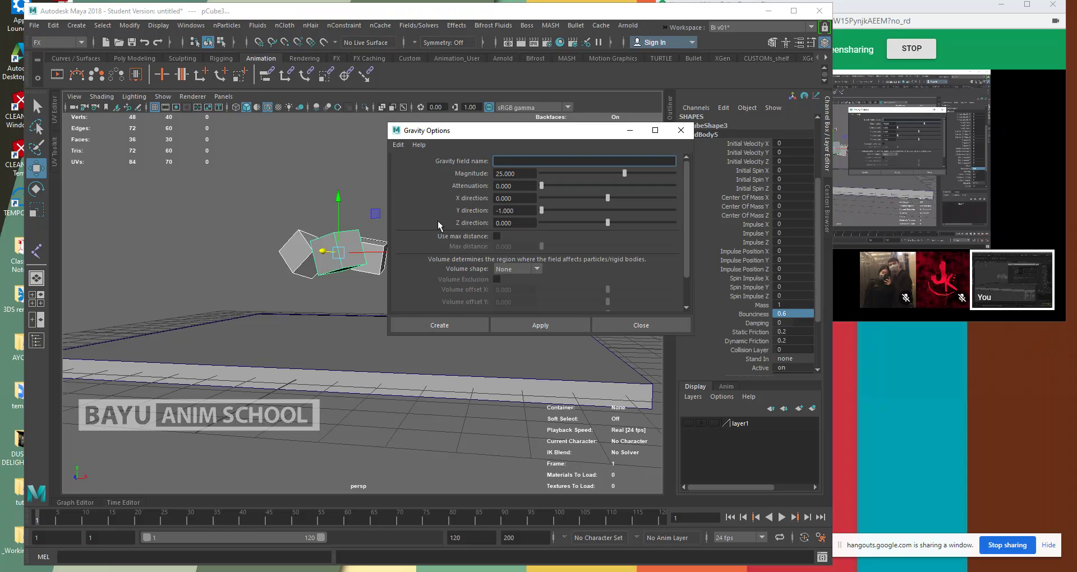
left_click(455, 324)
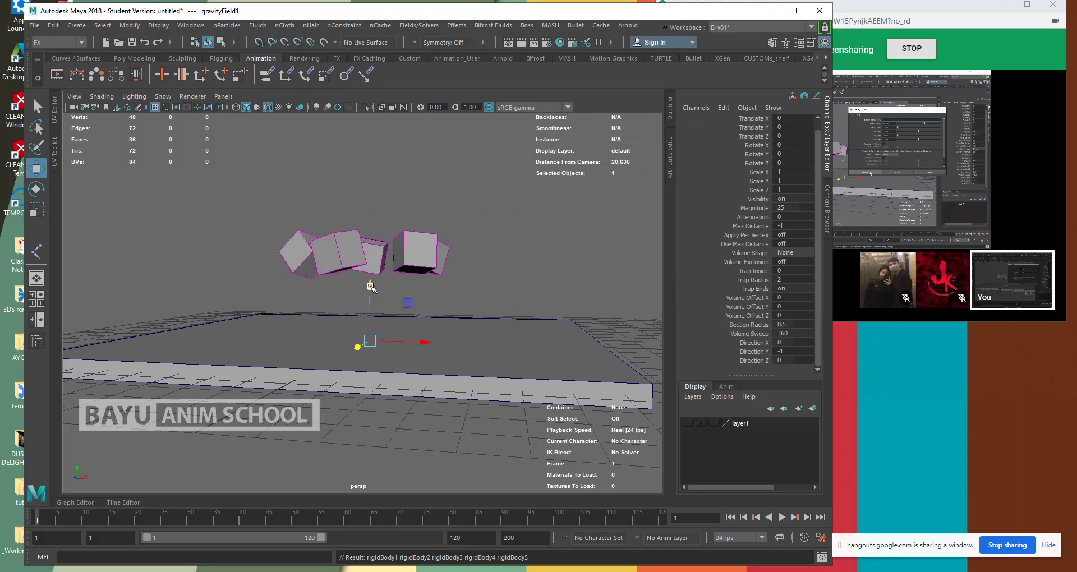
left_click_drag(370, 286, 377, 367)
- Extend the end of the playback range to frame 500
left_click(473, 538)
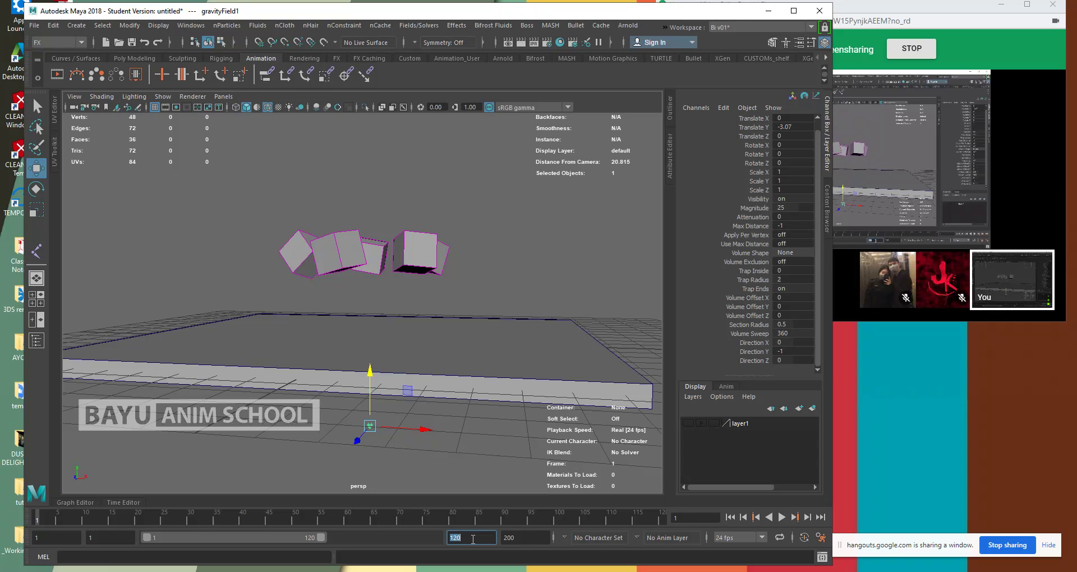
type("500")
key("Return")
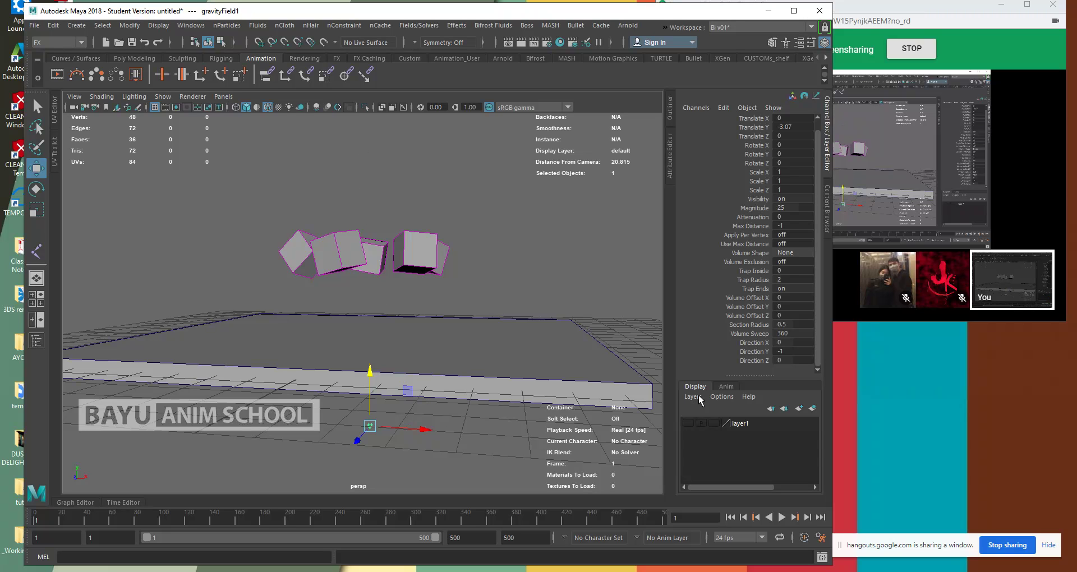
- Play the simulation to check how the cubes land on the slab, and return to the first frame
left_click(782, 517)
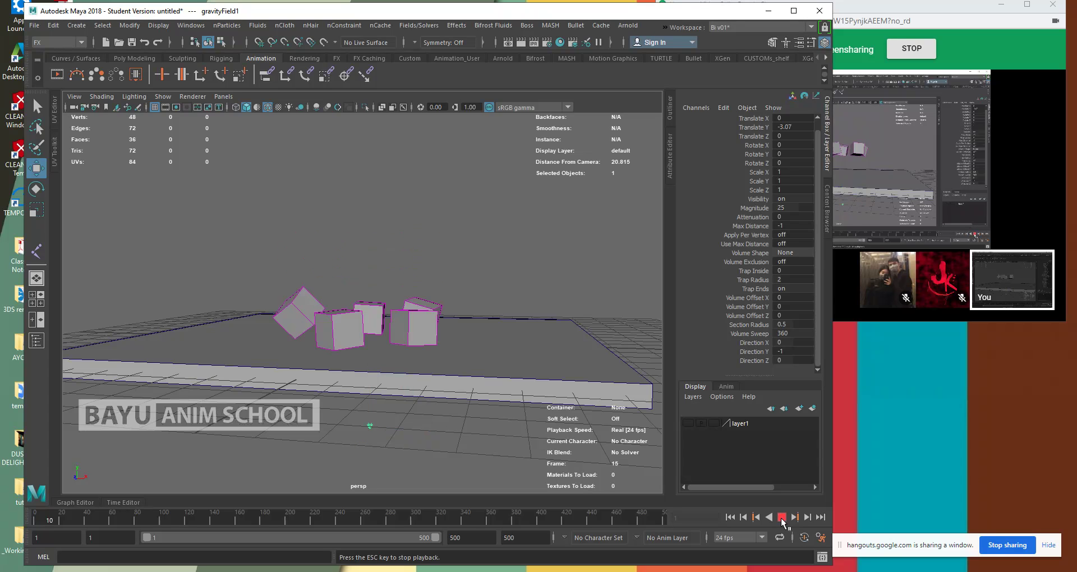
left_click(782, 517)
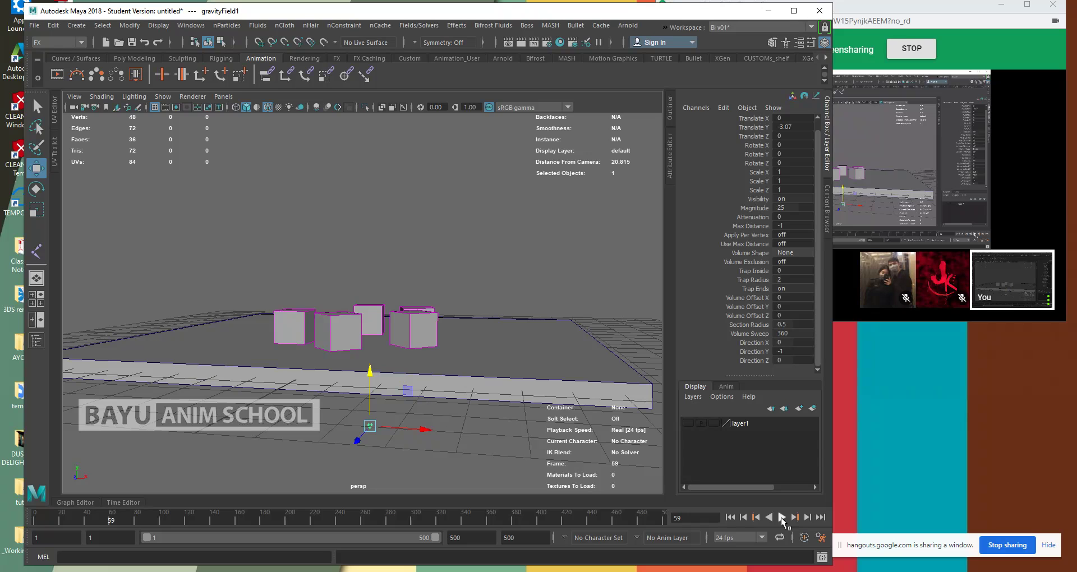
left_click(730, 518)
- Add a Radial field with Magnitude 0 and Attenuation 0 to the five cubes
left_click_drag(255, 202, 518, 259)
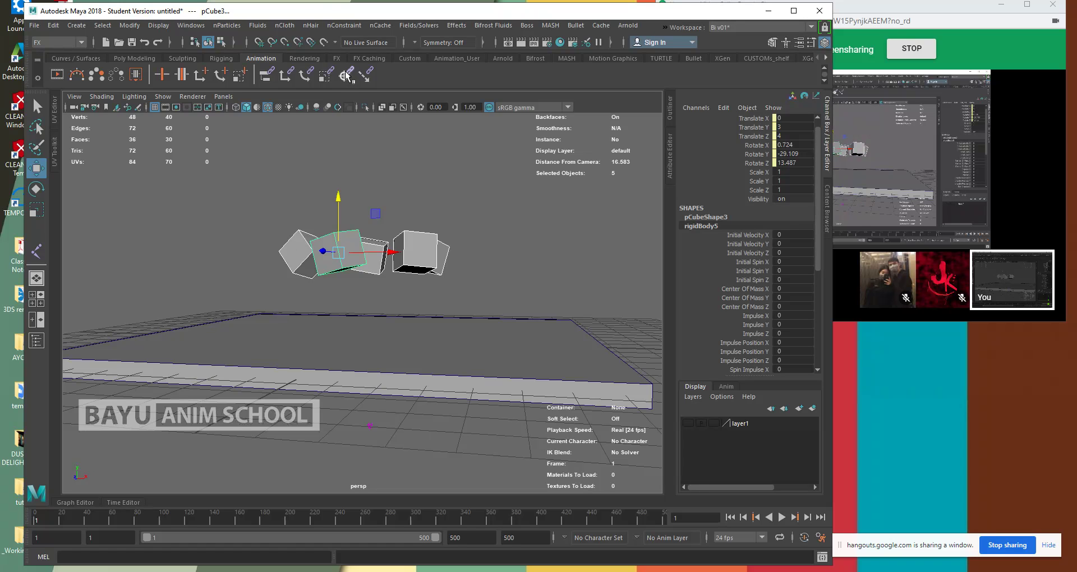
left_click(401, 26)
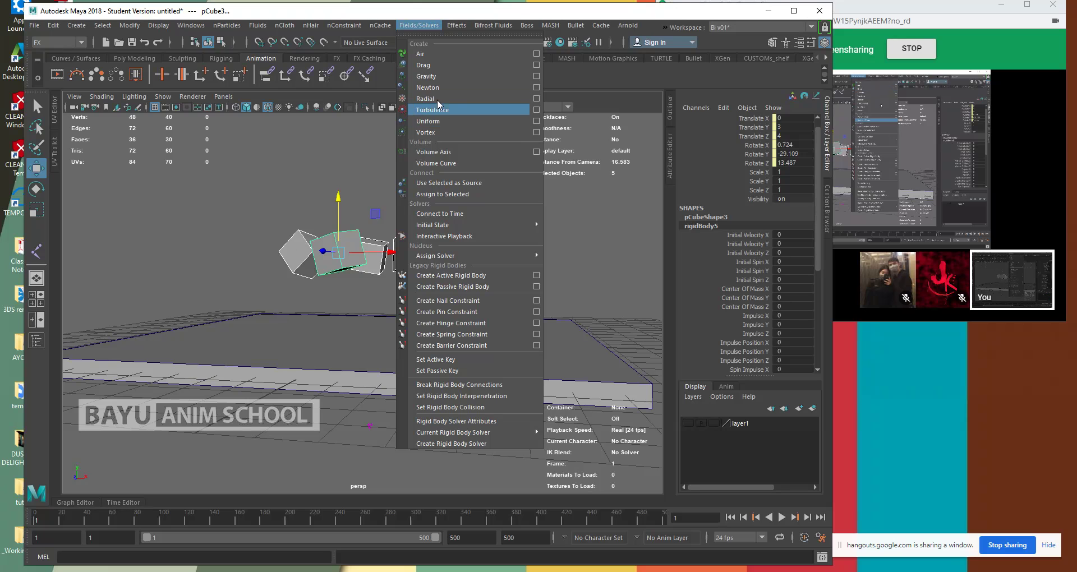
left_click(536, 101)
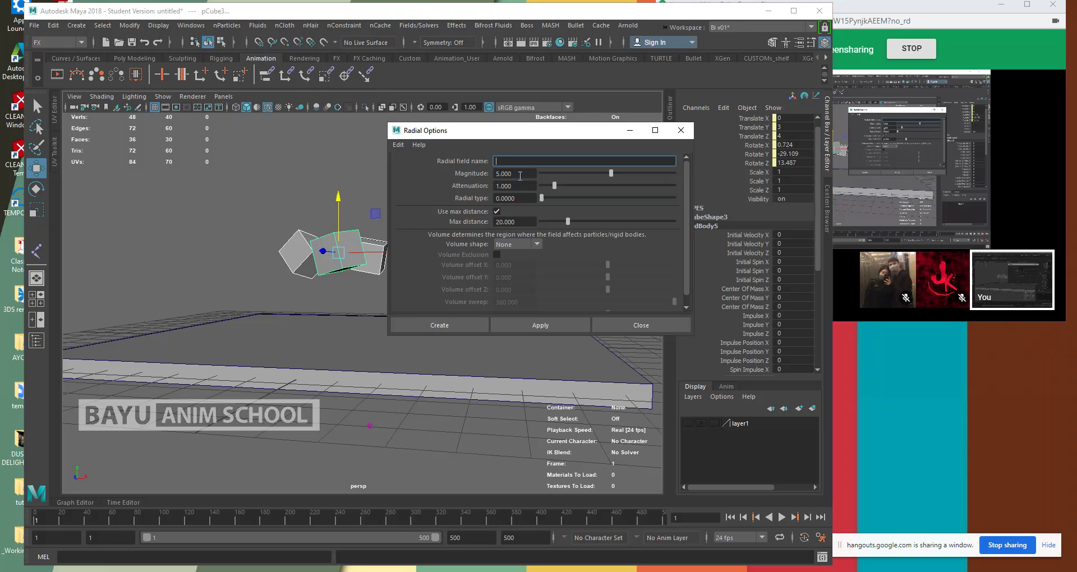
left_click(520, 176)
type("0")
left_click(519, 186)
type("0")
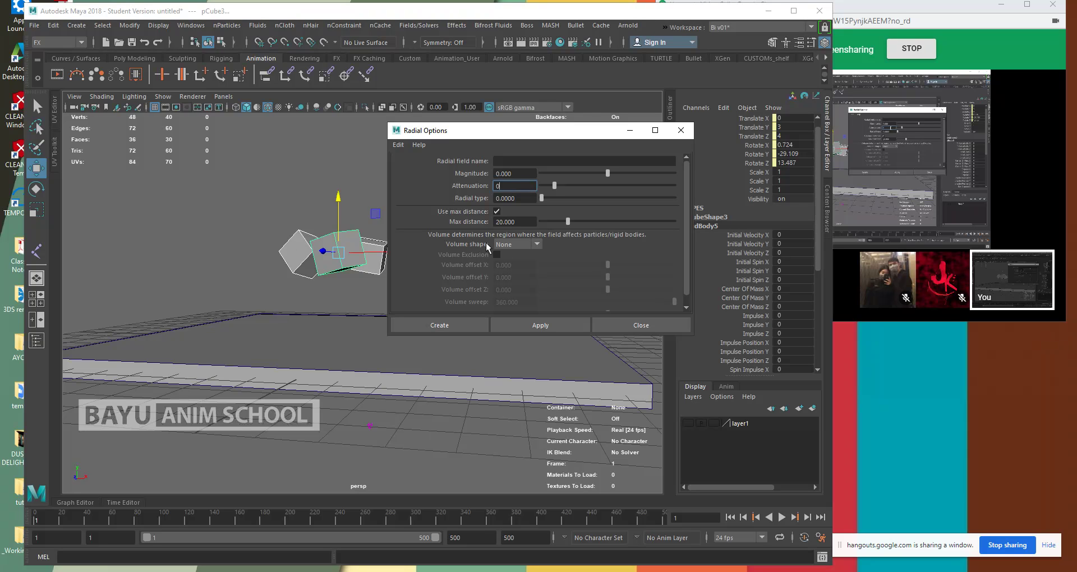
left_click(456, 326)
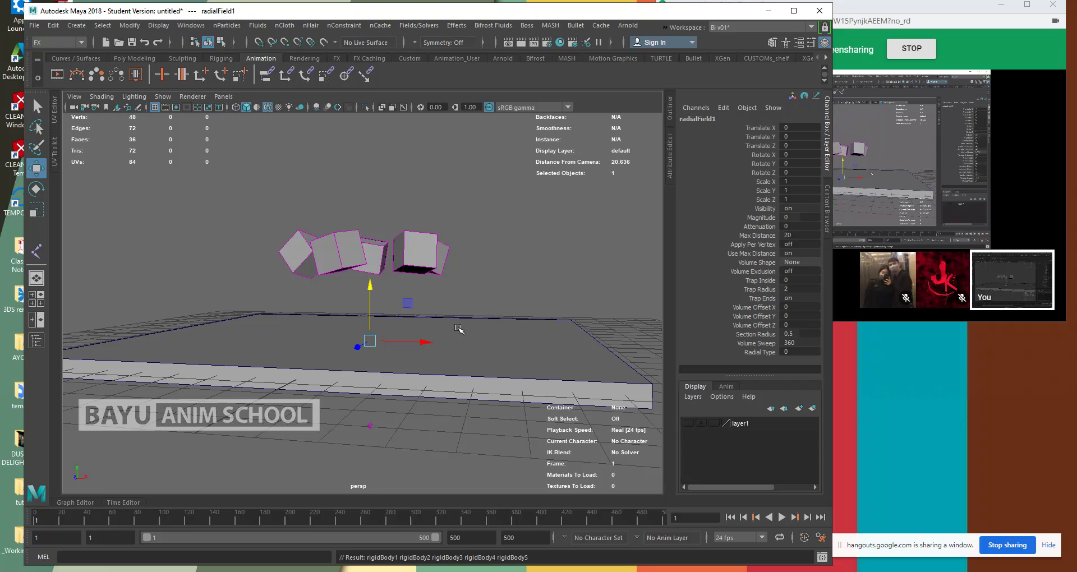
- Show the scene in wireframe and lower the radial field just beneath the slab, to Translate Y about -0.656
key("4")
left_click_drag(387, 308, 368, 312, "alt")
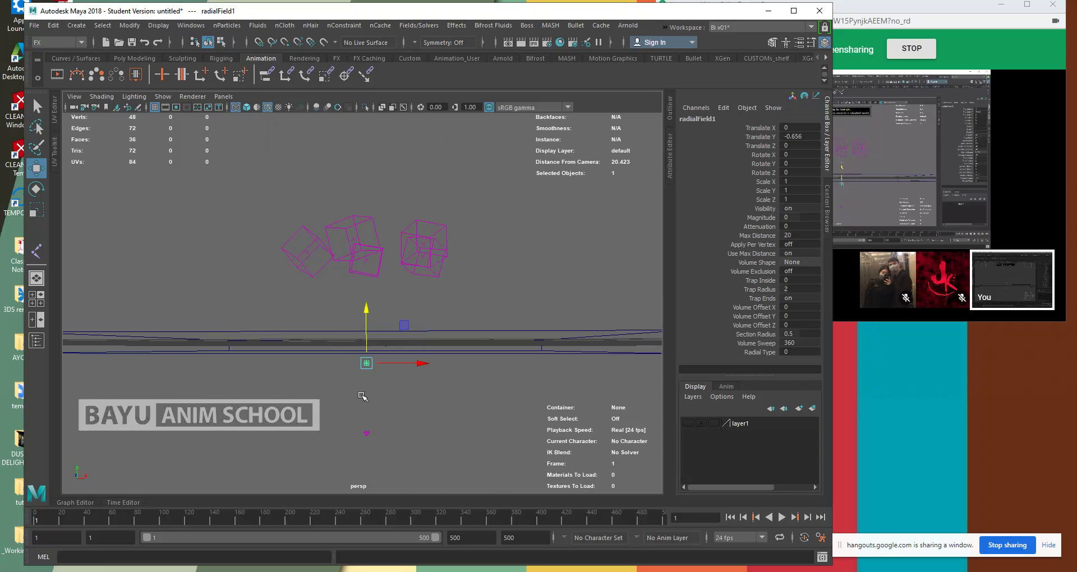
left_click_drag(449, 317, 381, 356, "alt")
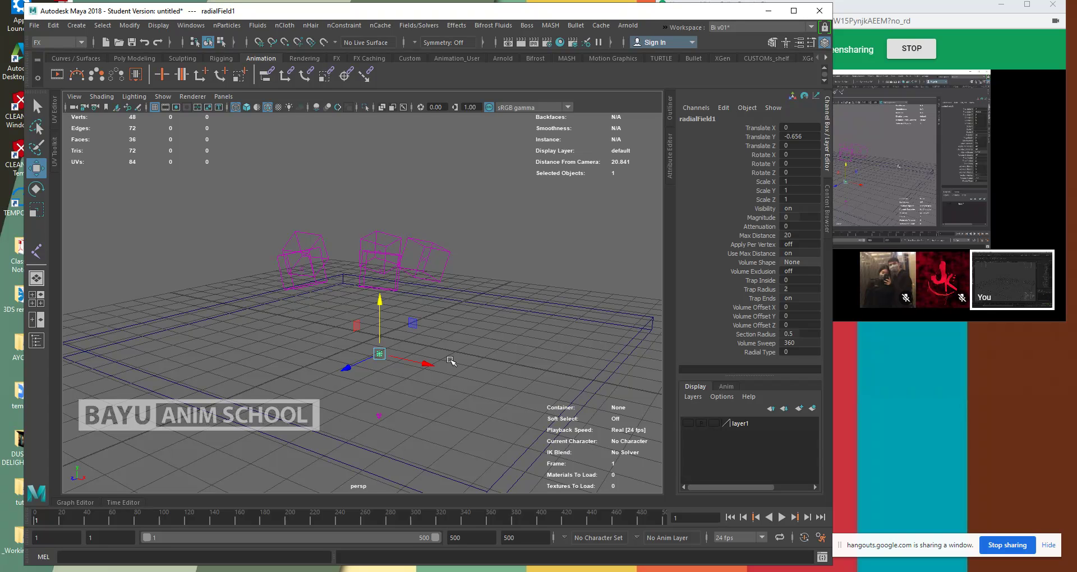
left_click_drag(435, 386, 443, 387, "alt")
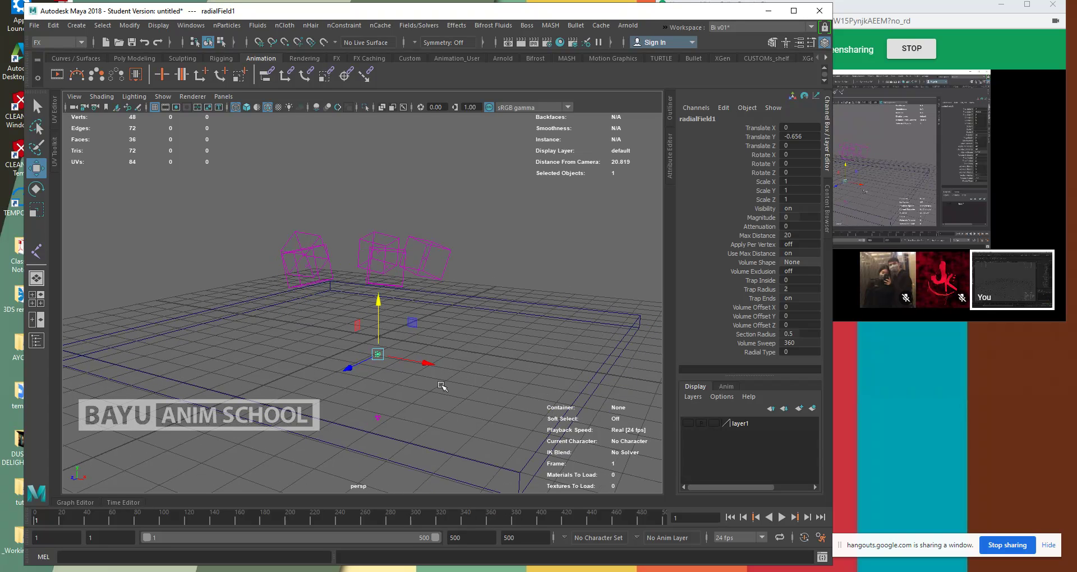
- Key the radial field's Magnitude at 0 on frame 60
left_click(695, 518)
type("60")
key("Return")
left_click(765, 217)
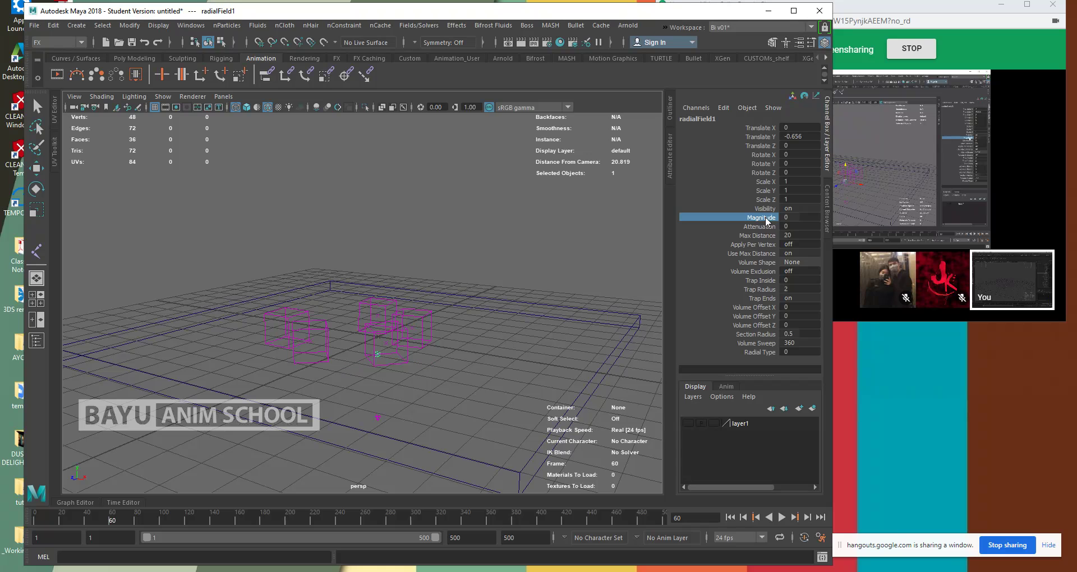
right_click(765, 217)
left_click(782, 241)
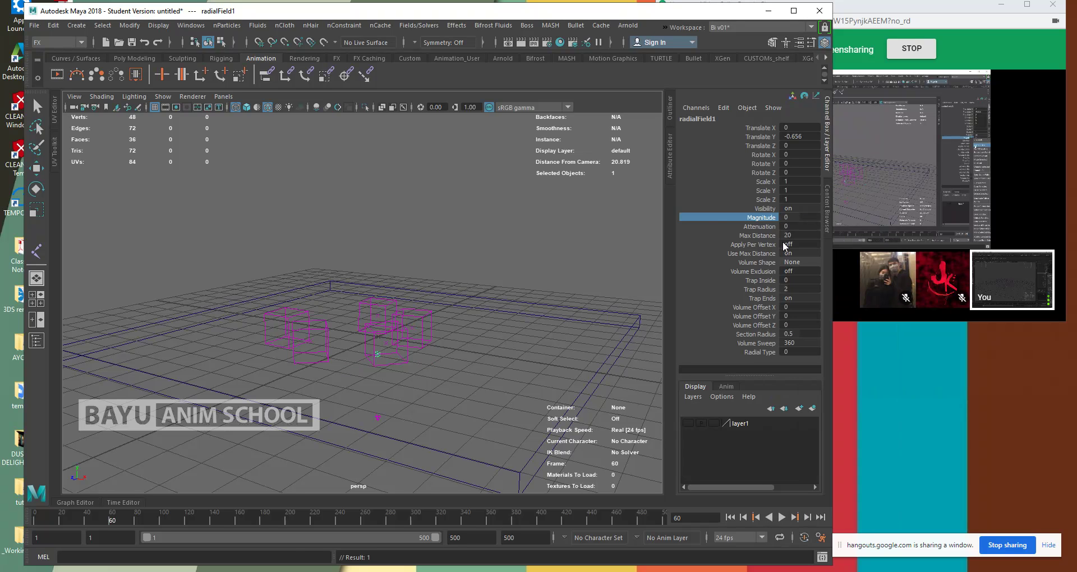
- Key the radial field's Magnitude at 25 on frame 63 and return to shaded display
left_click(688, 519)
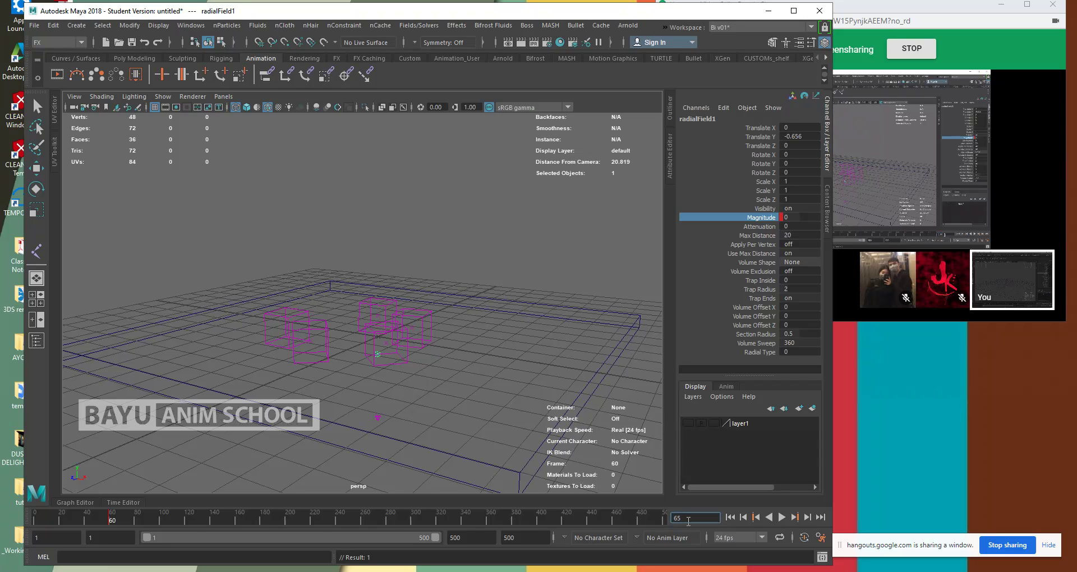
type("65")
key("BackSpace")
key("Return")
double_click(798, 217)
type("25")
key("Return")
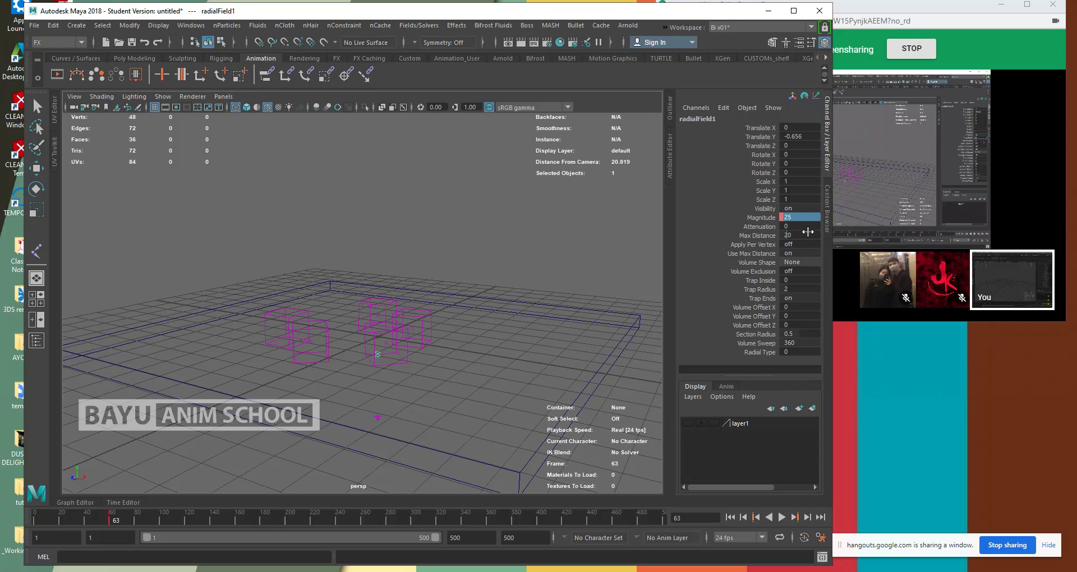
left_click(761, 217)
right_click(761, 217)
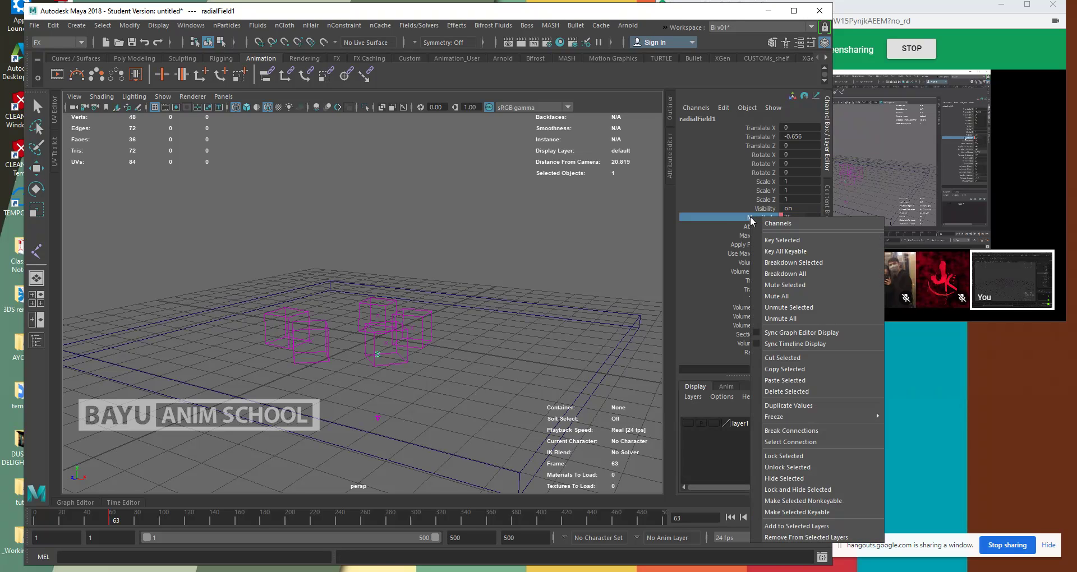
left_click(777, 240)
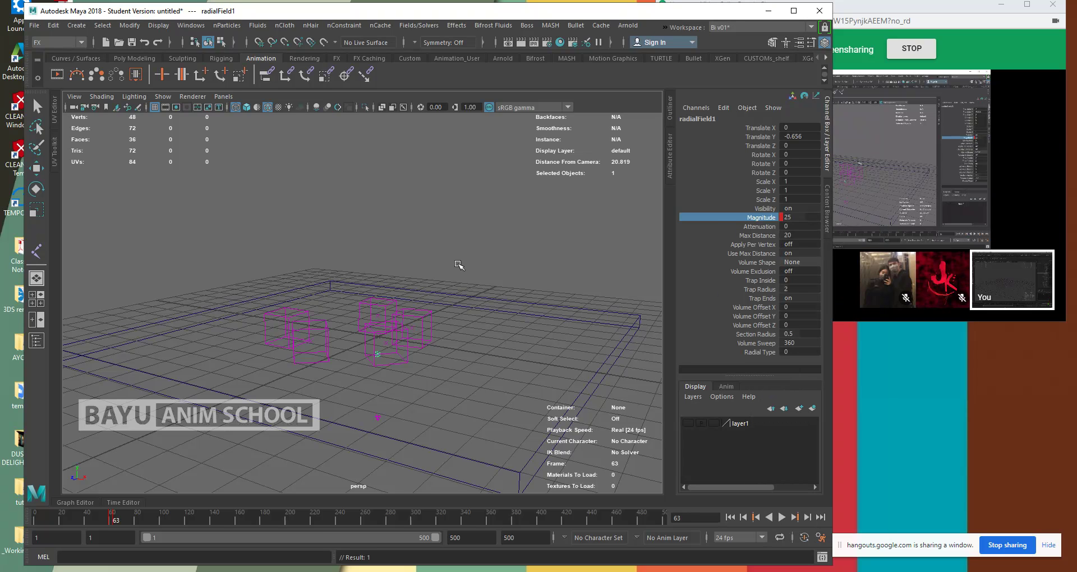
key("5")
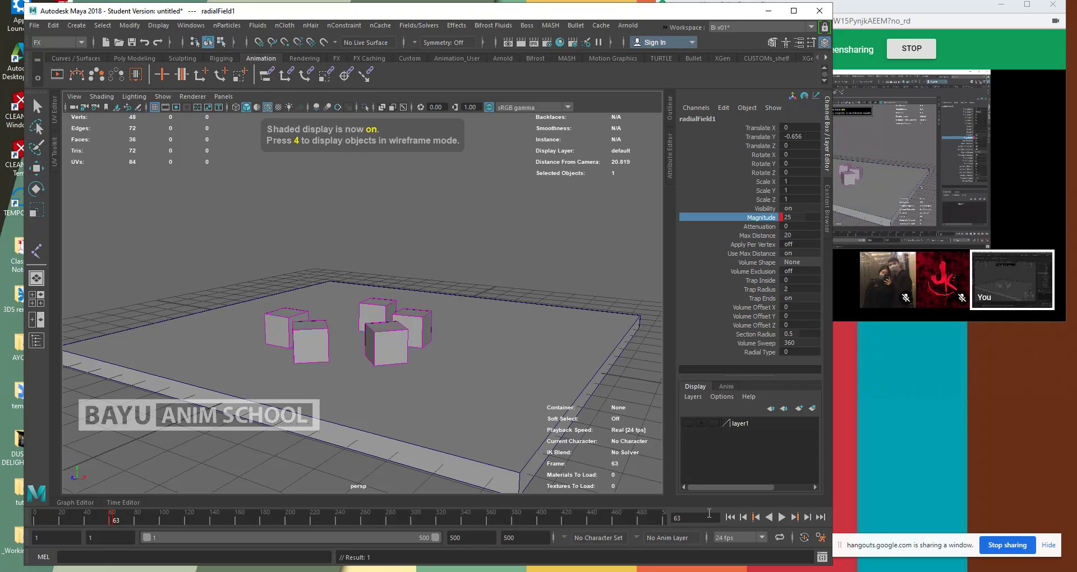
- Play the simulation from frame 1 to check the radial blast, then stop and rewind to the start
left_click(730, 517)
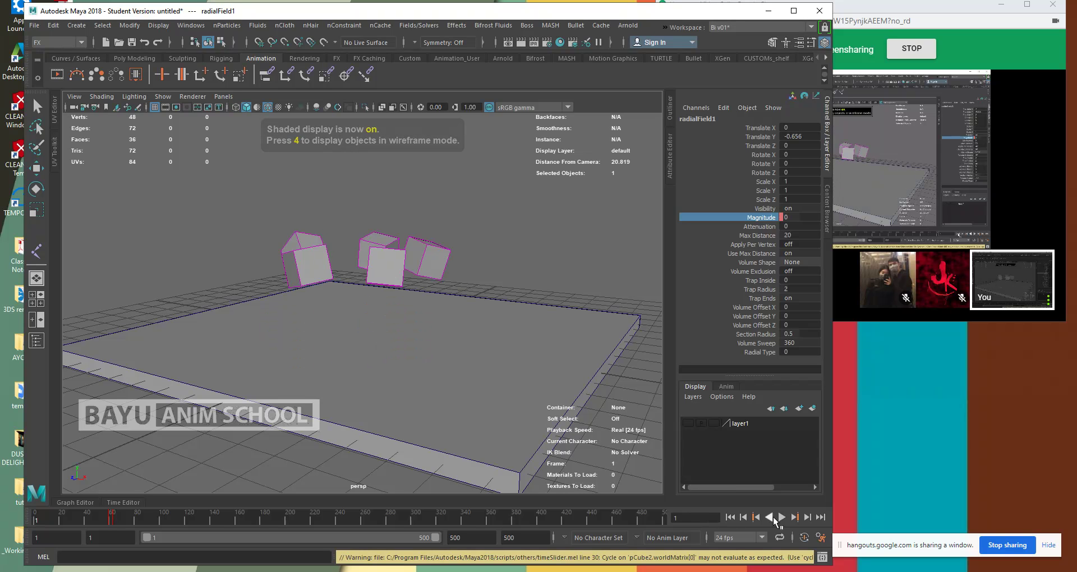
left_click(782, 518)
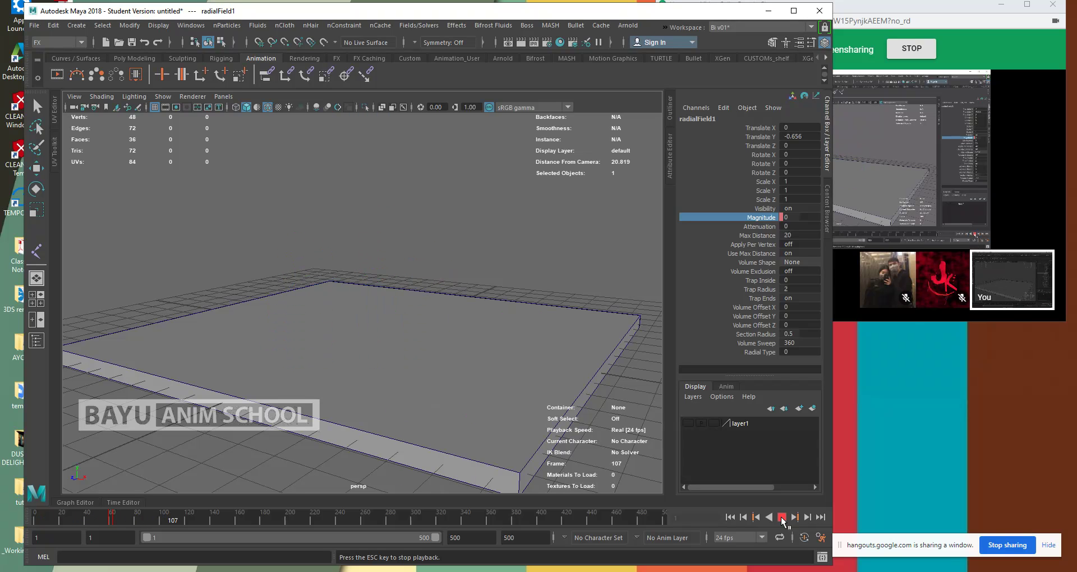
left_click(782, 517)
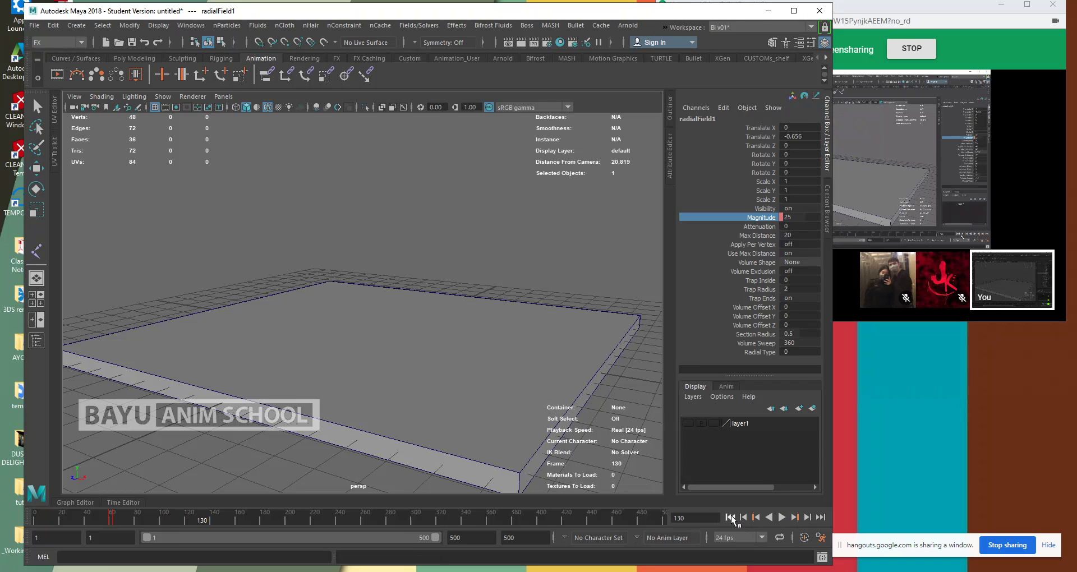
left_click(729, 517)
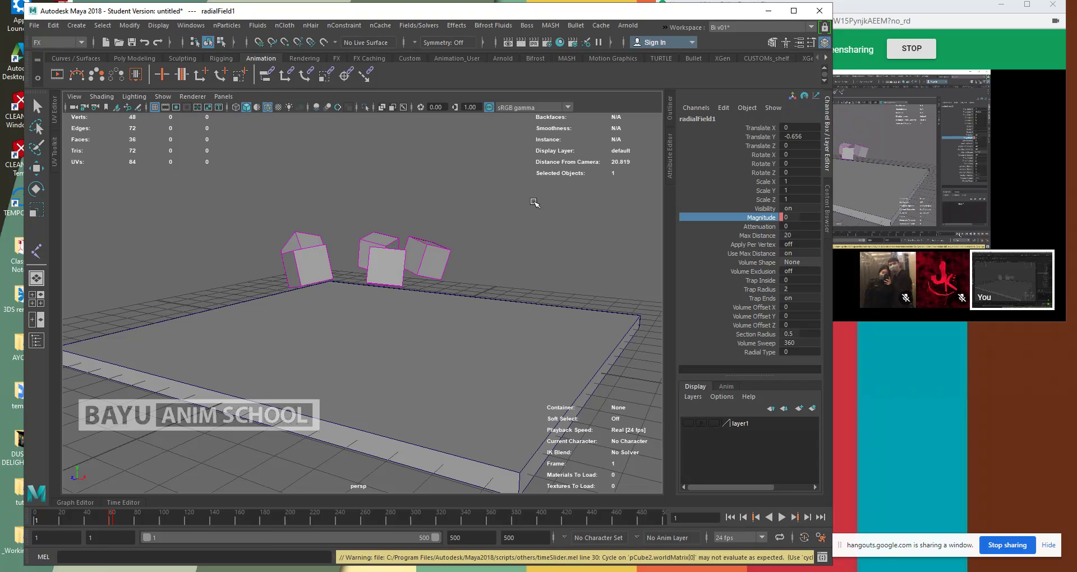
- Lower the radial field further beneath the slab, to Translate Y about -1.881
left_click_drag(359, 367, 379, 356, "alt")
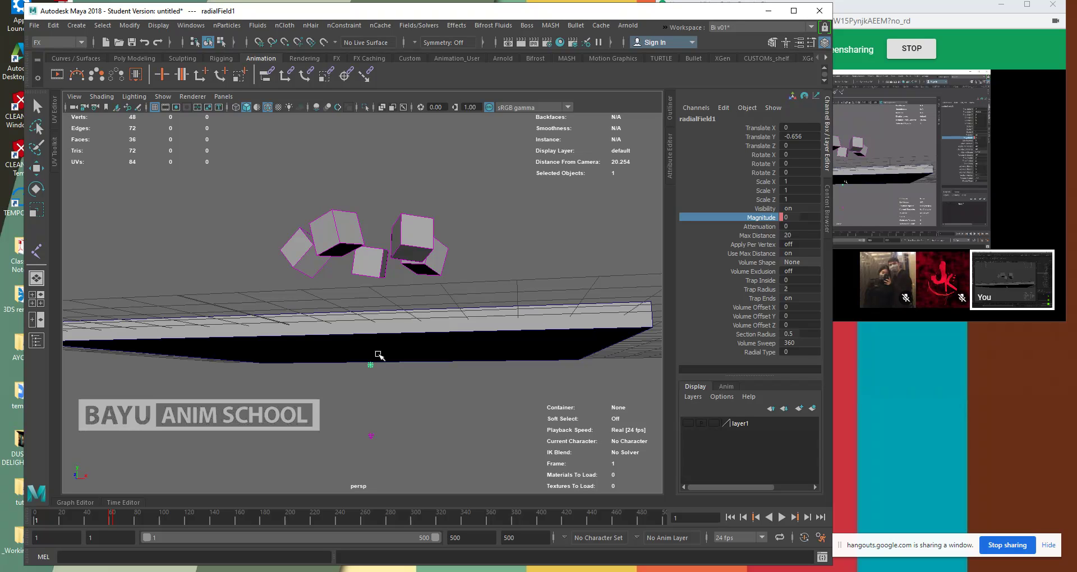
key("w")
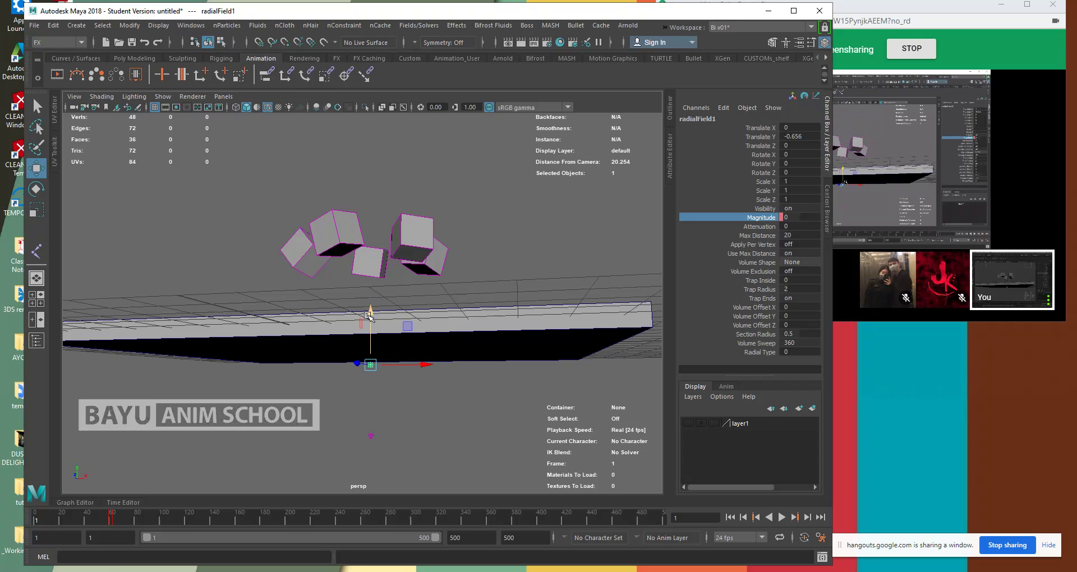
left_click_drag(372, 321, 373, 356)
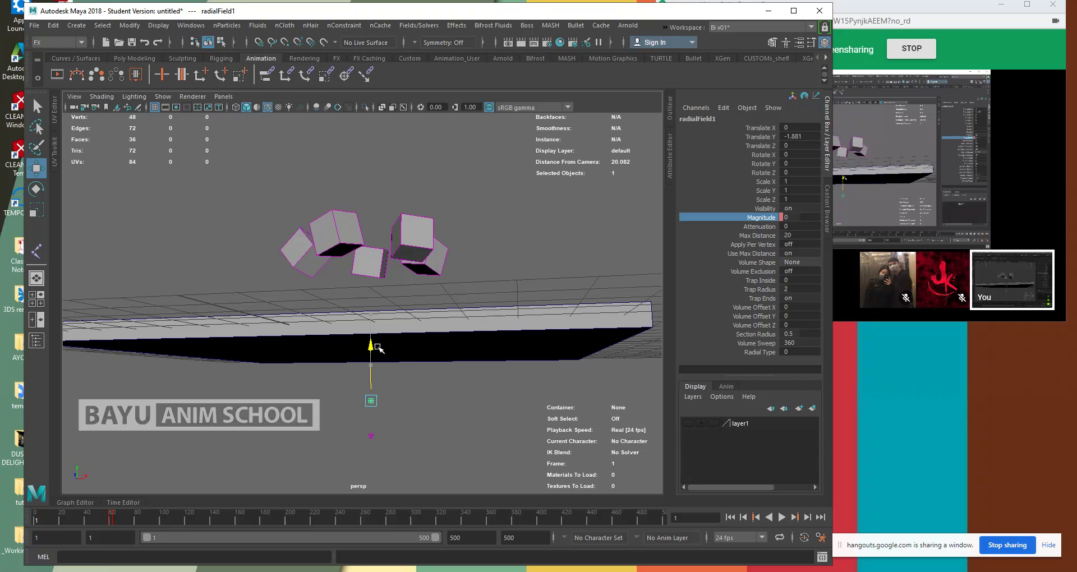
left_click_drag(542, 410, 539, 443, "alt")
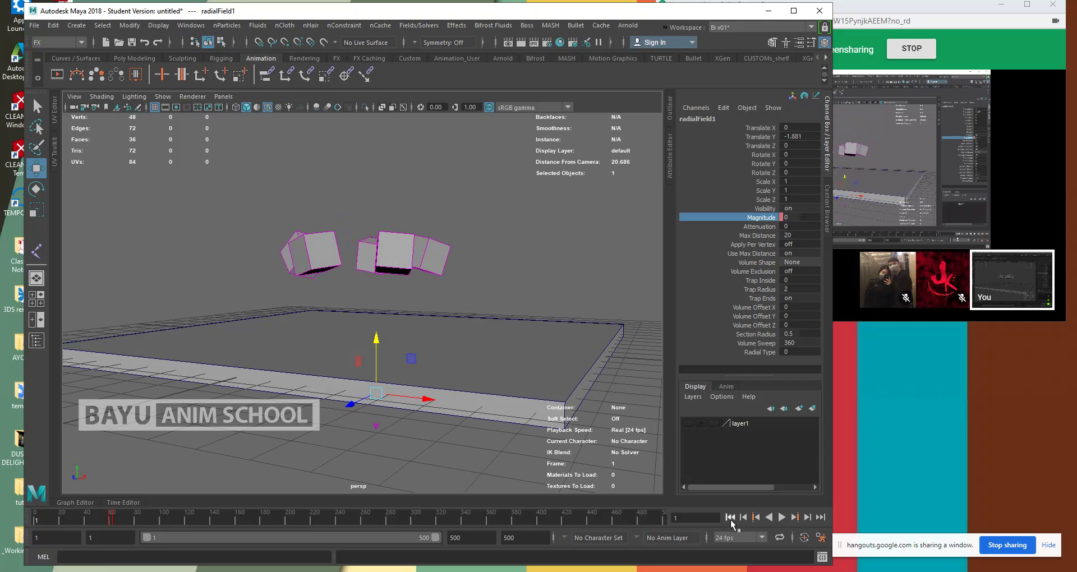
- Play back the simulation with the lowered radial field and rewind to frame 1
left_click(781, 517)
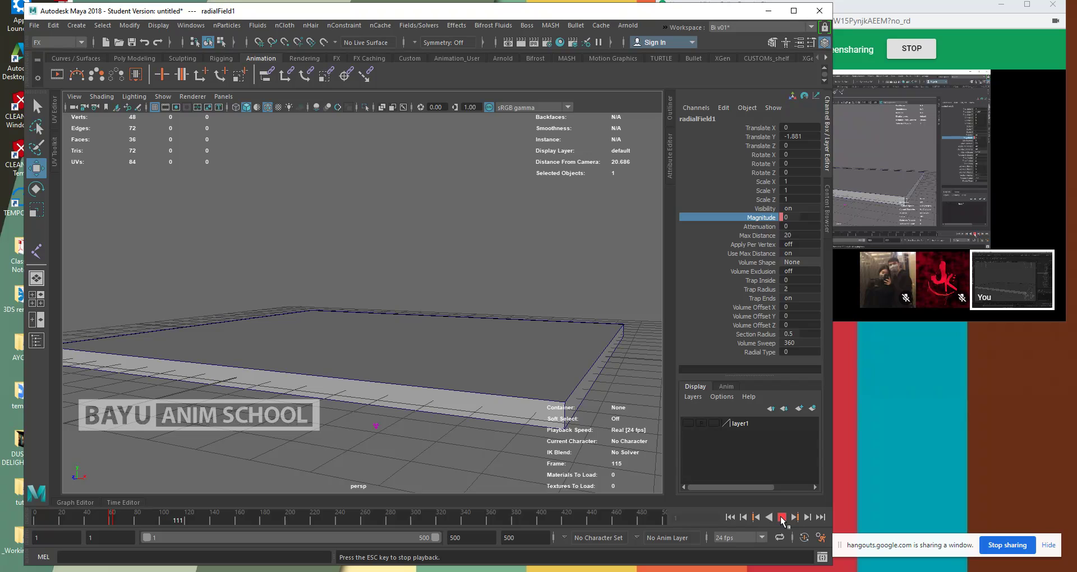
left_click(781, 517)
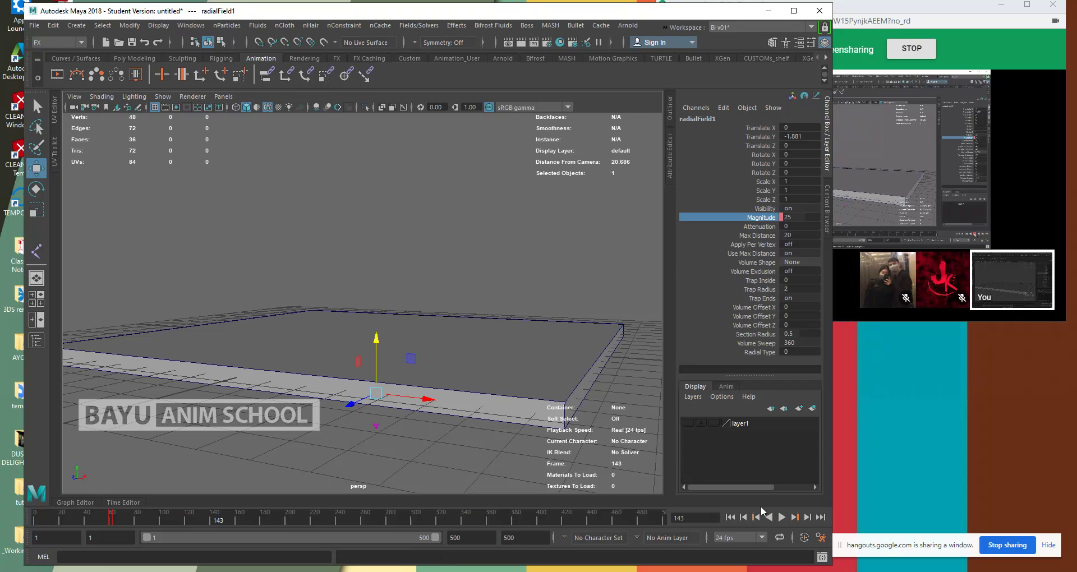
left_click(730, 517)
- Key the radial field's Magnitude at 15 on frame 63
left_click(703, 515)
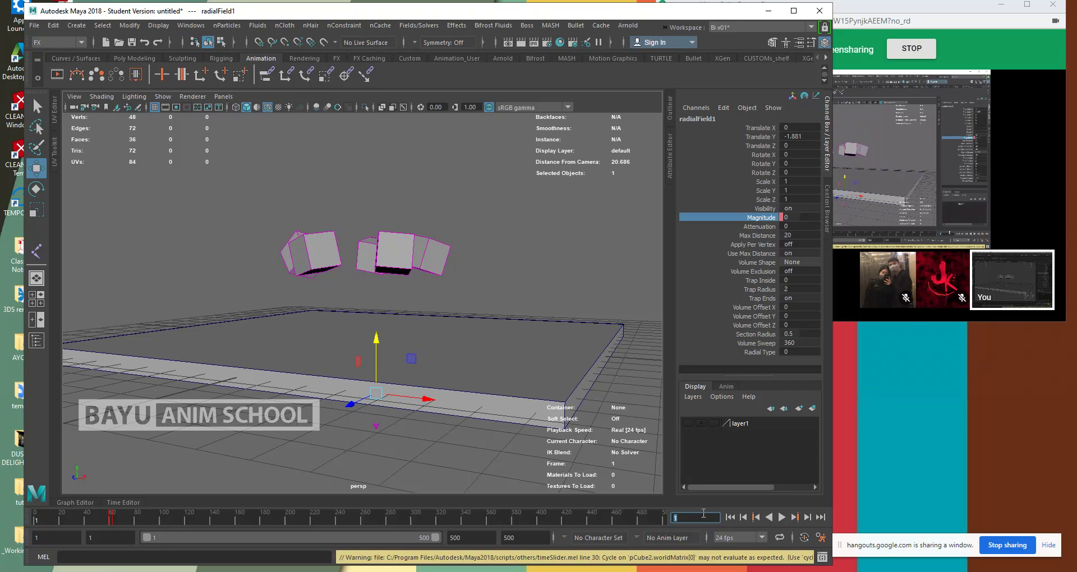
type("63")
key("Return")
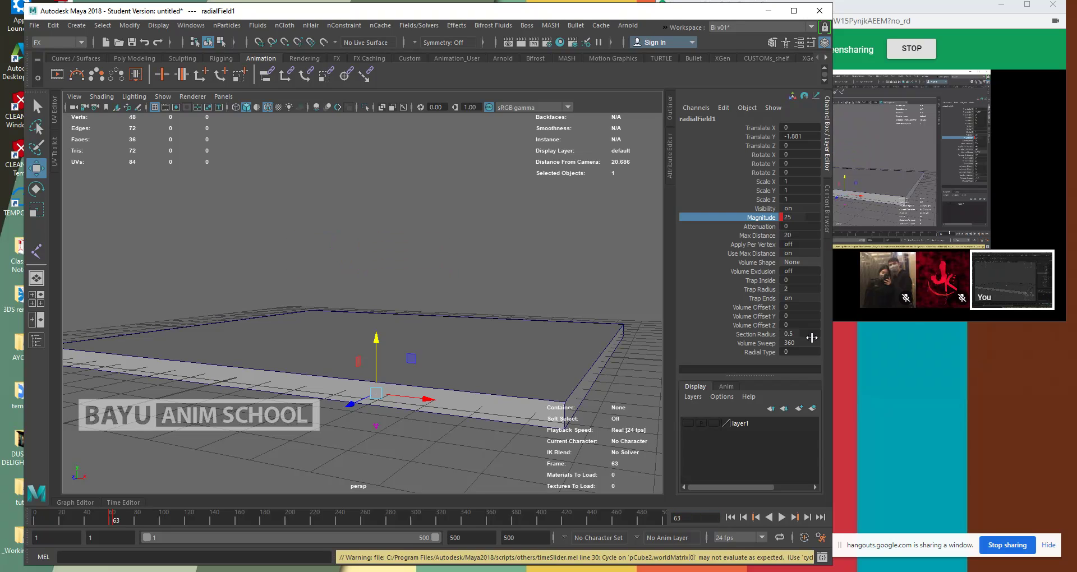
left_click(799, 217)
type("1")
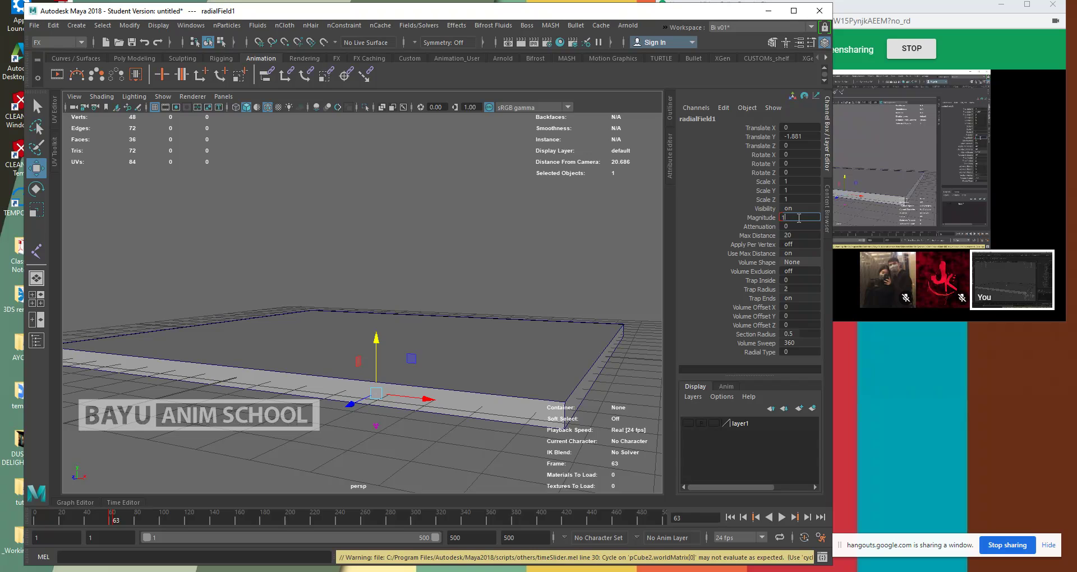
key("Return")
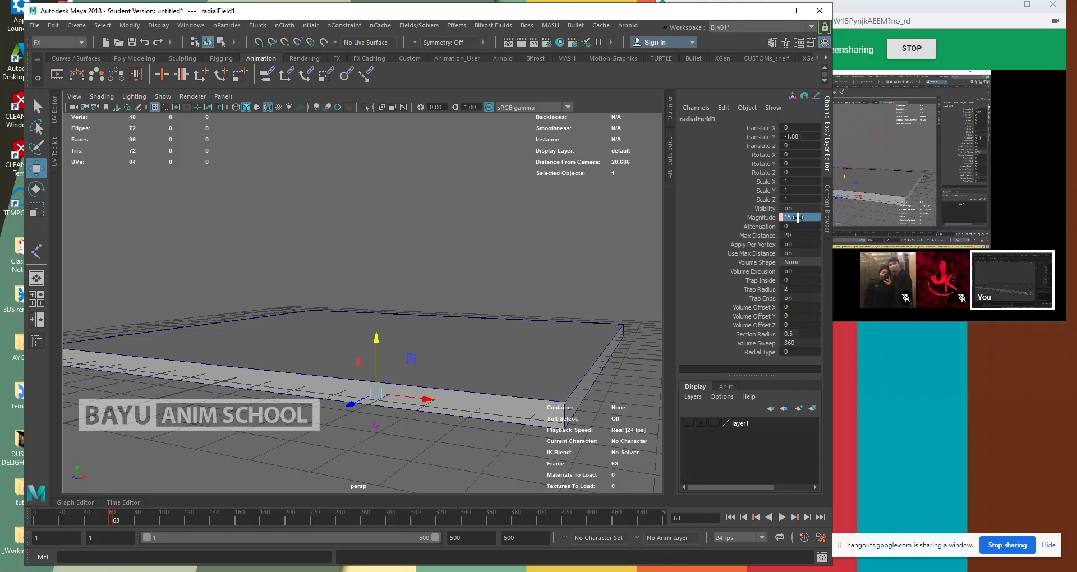
left_click(754, 218)
right_click(755, 220)
left_click(769, 241)
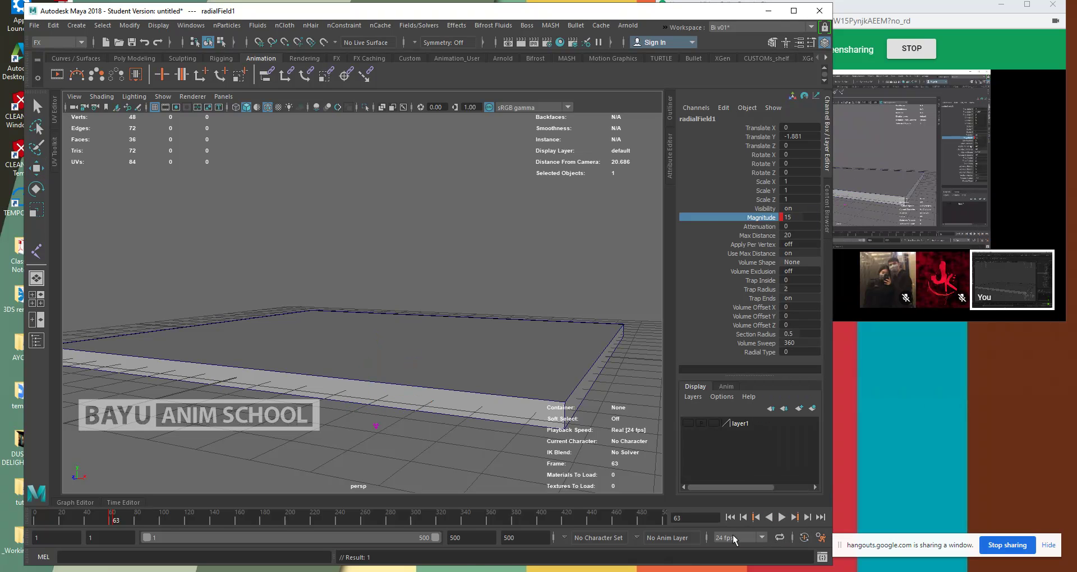
- Replay the simulation from frame 1 with the weaker blast, then stop and rewind
left_click(729, 517)
left_click(781, 517)
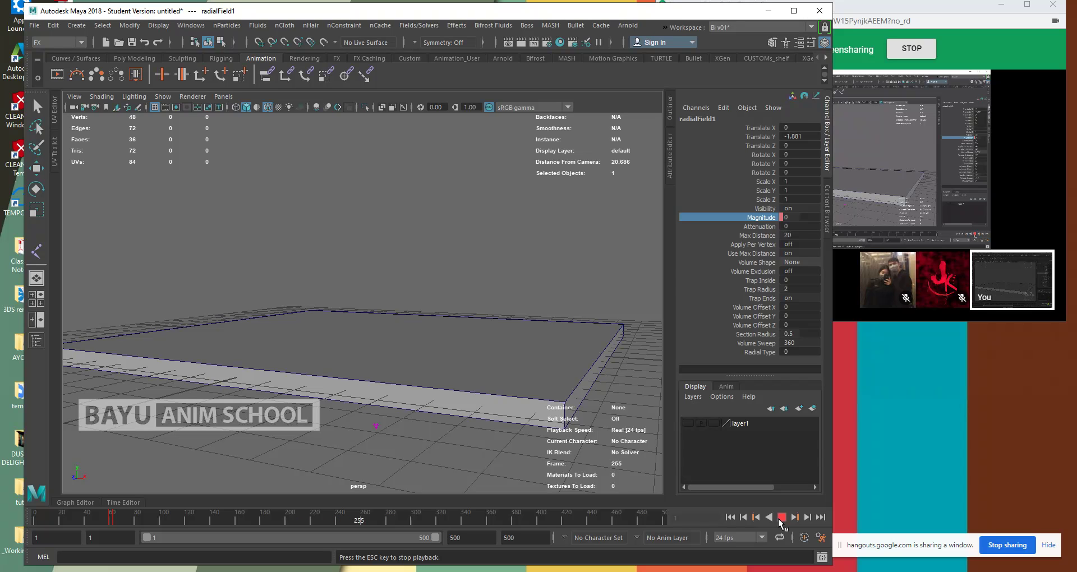
left_click(776, 517)
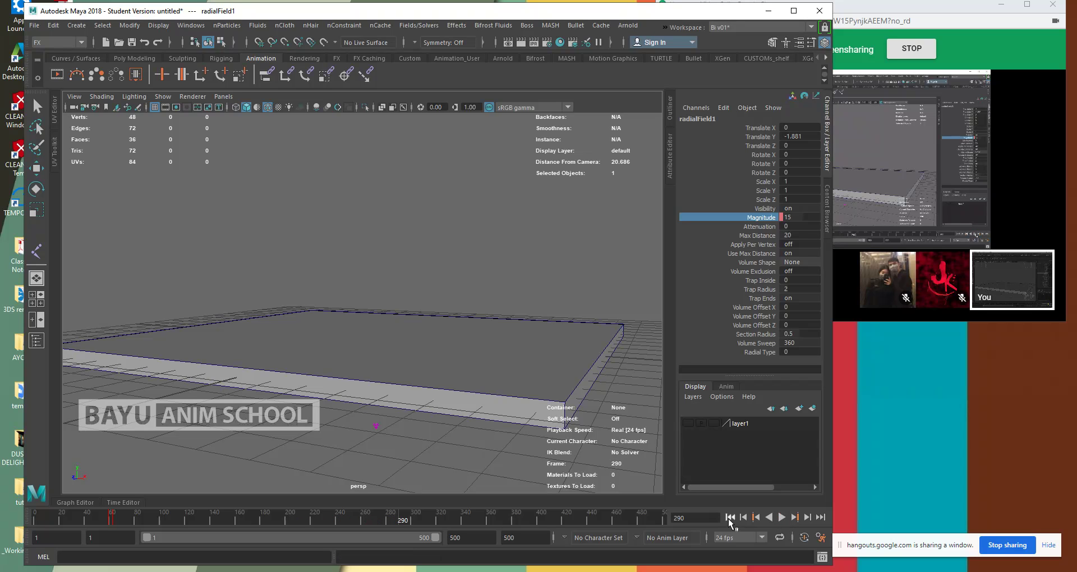
left_click(729, 517)
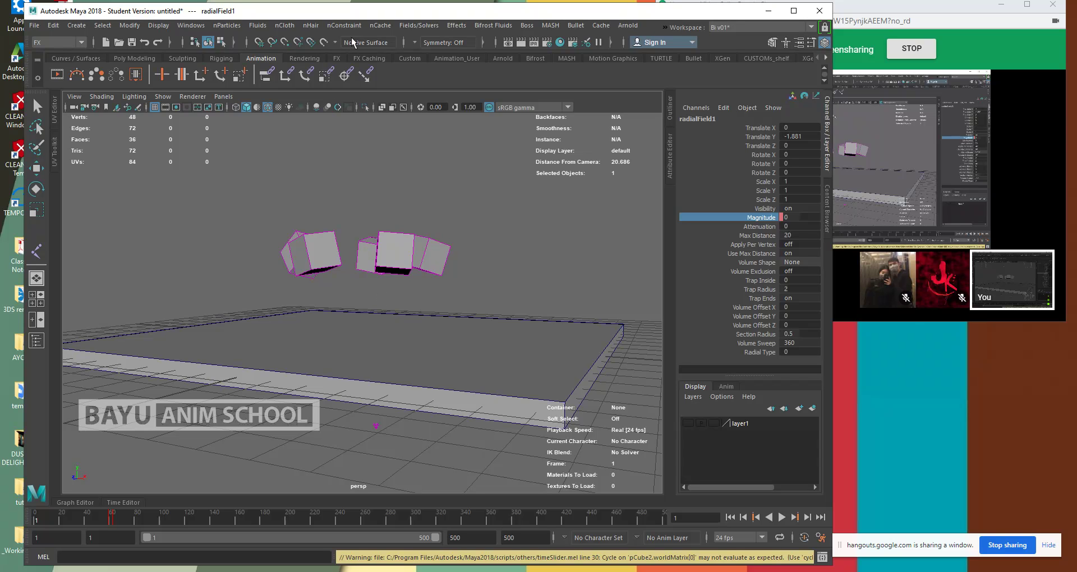
left_click(409, 26)
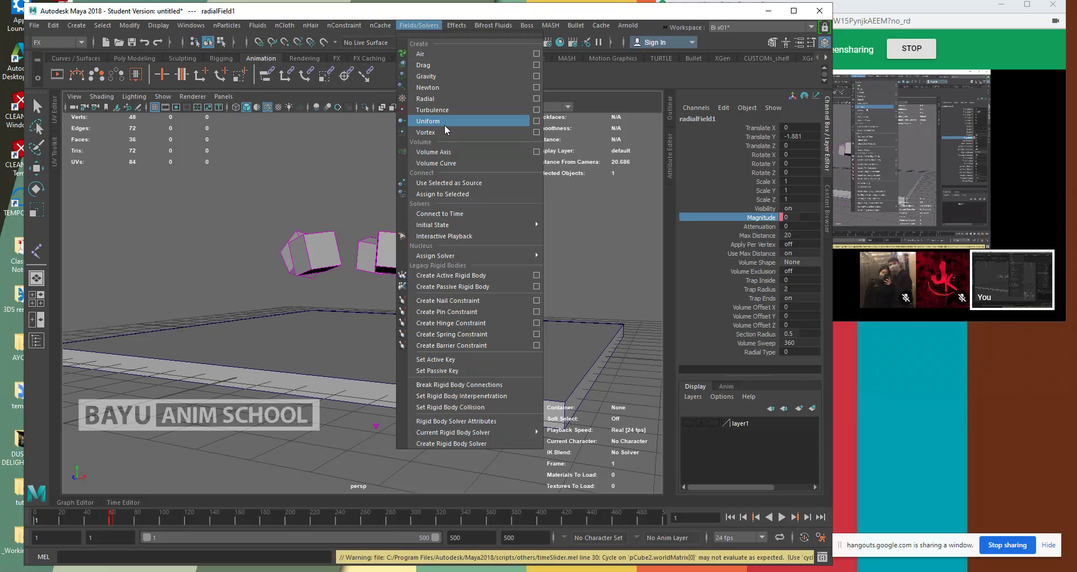
left_click(733, 522)
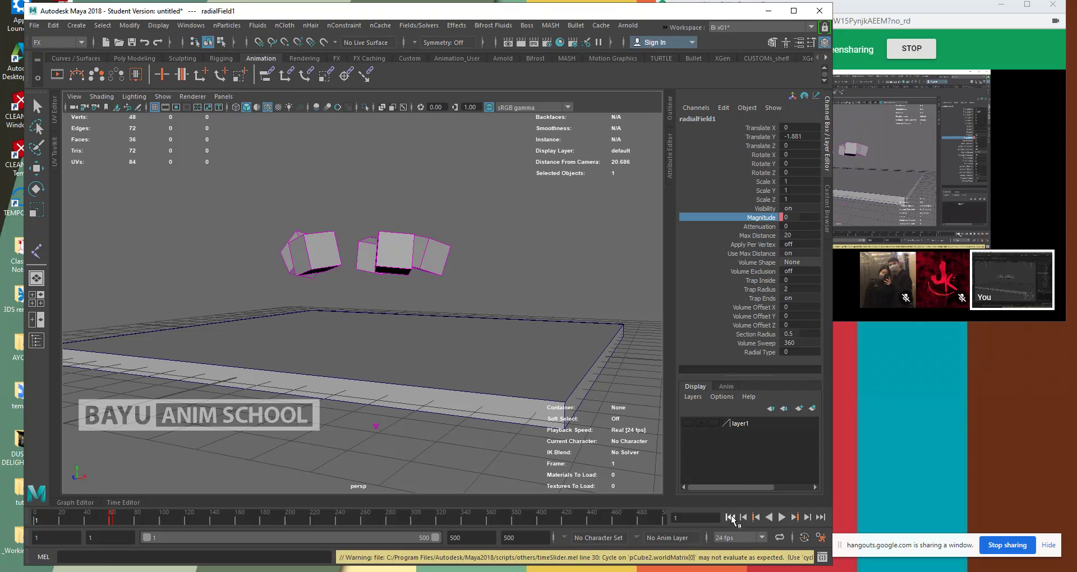
left_click_drag(398, 347, 346, 331, "alt")
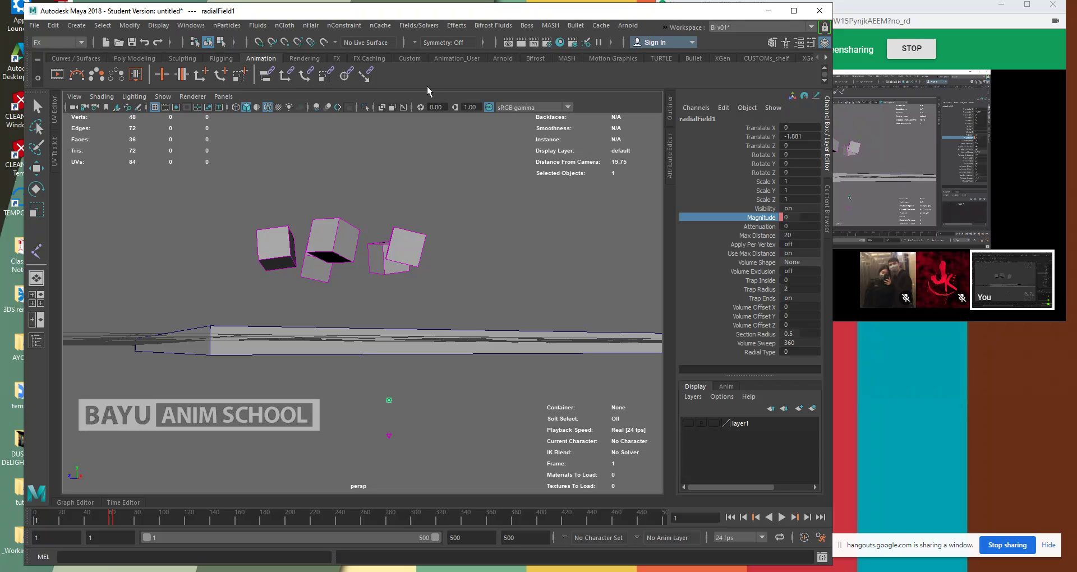
left_click(416, 28)
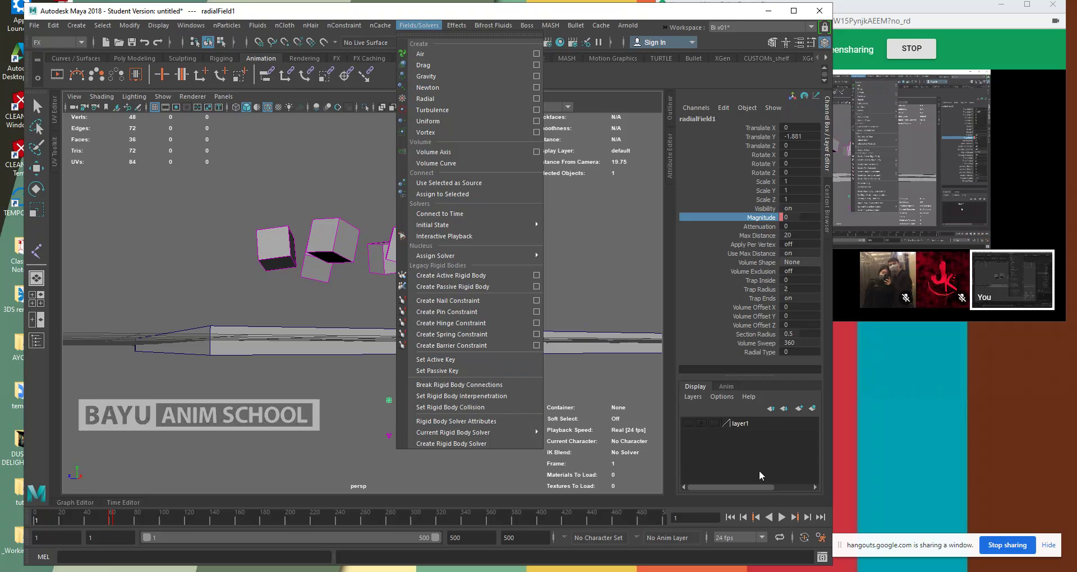
left_click(282, 191)
- Move the radial field above the cubes, to about Translate Y 5.756 and Translate Z 1.584
left_click(412, 404)
key("w")
left_click_drag(372, 392, 348, 175)
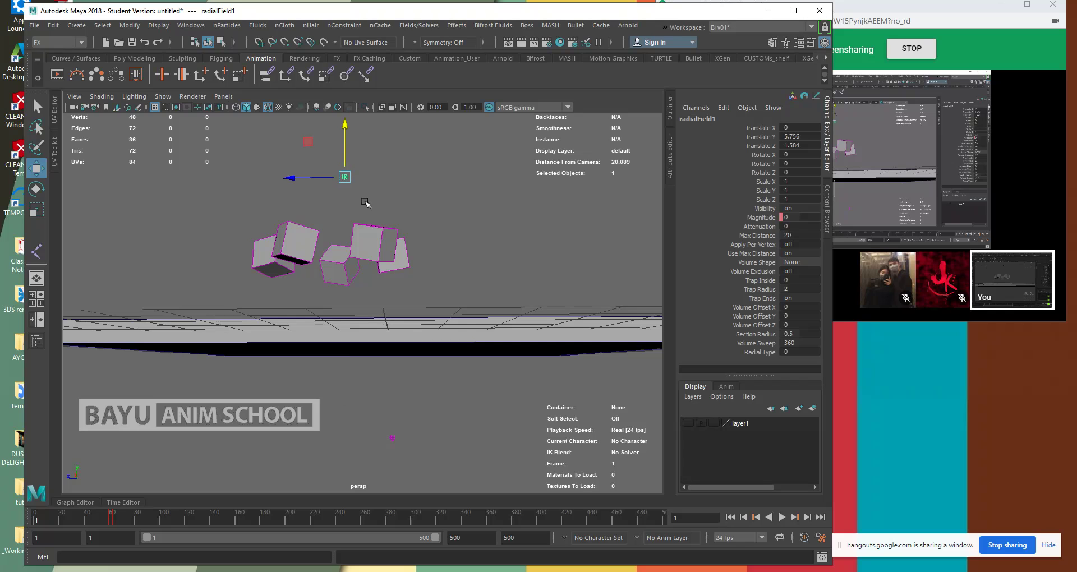
left_click_drag(356, 284, 280, 203, "alt")
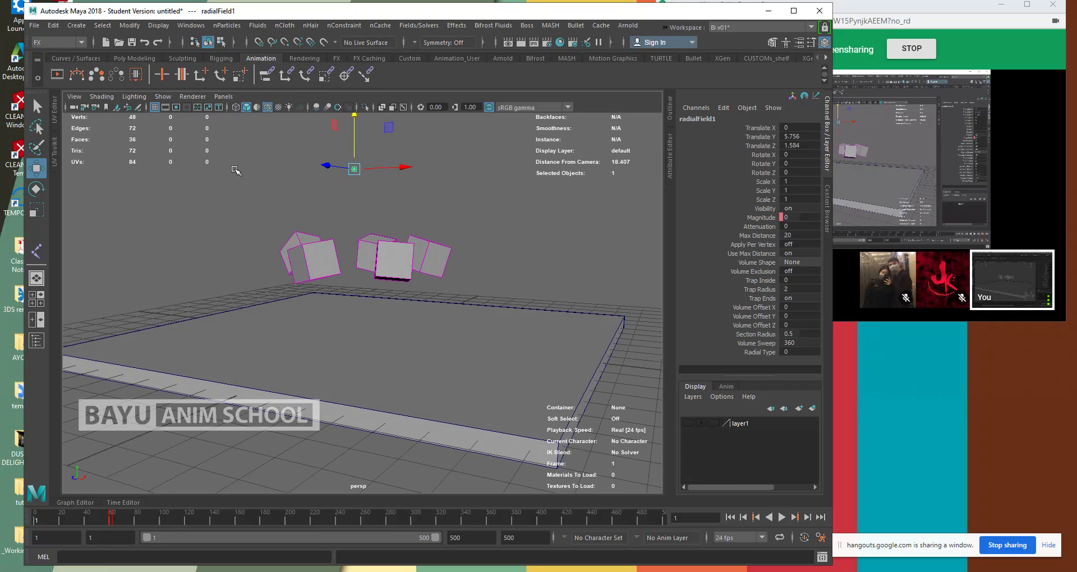
left_click(76, 26)
mouse_move(135, 66)
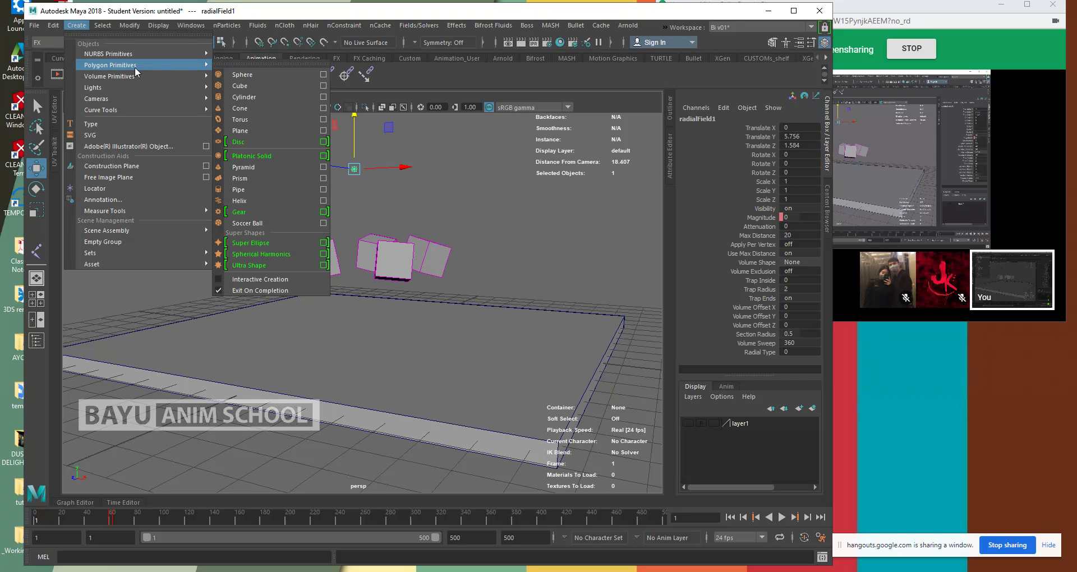
left_click(250, 77)
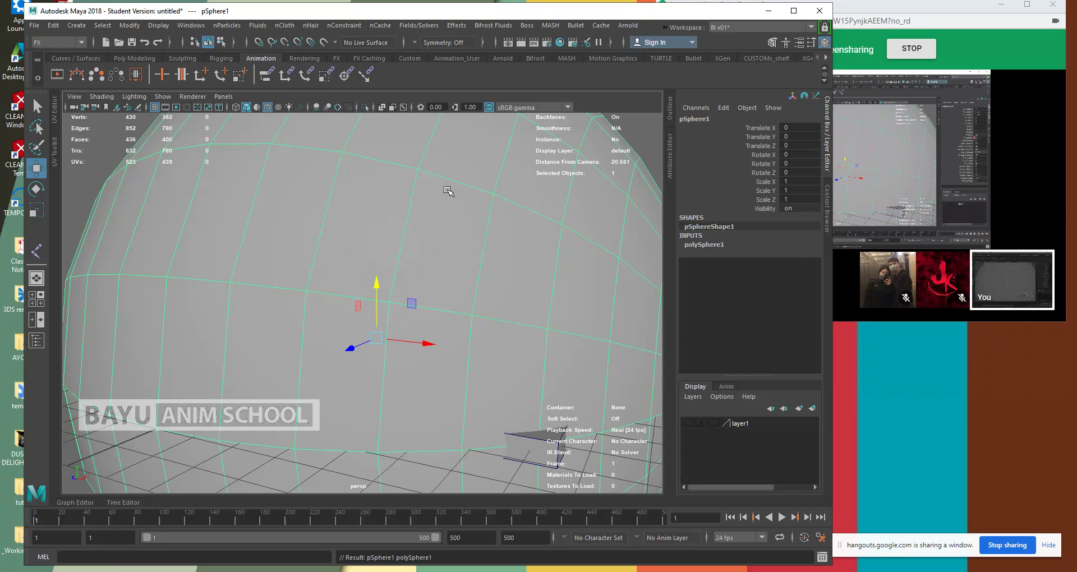
key("Delete")
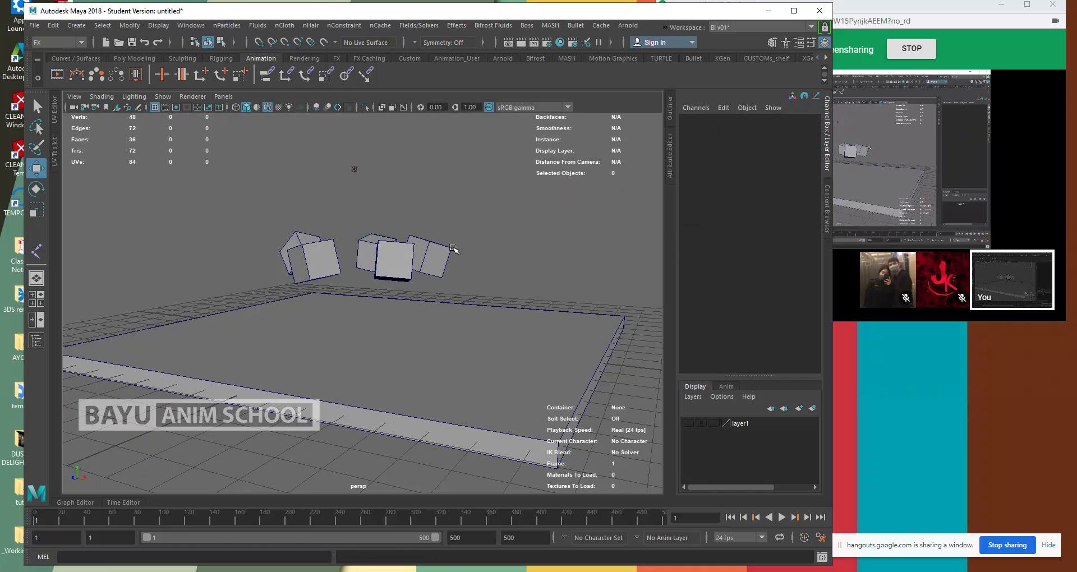
- Create a polygon sphere with radius 10, 10 axis divisions and 8 height divisions
left_click(77, 26)
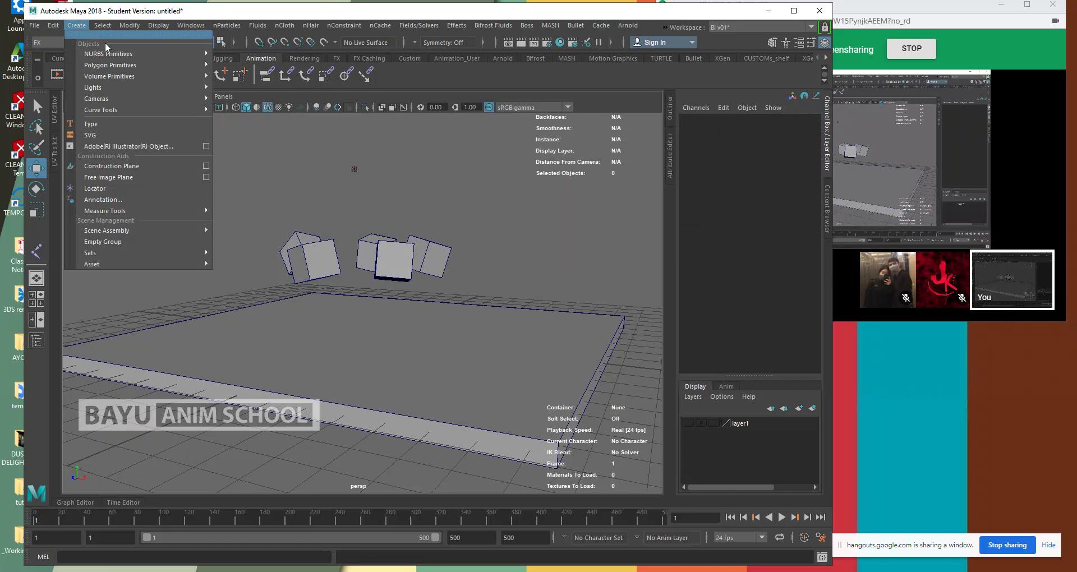
mouse_move(157, 64)
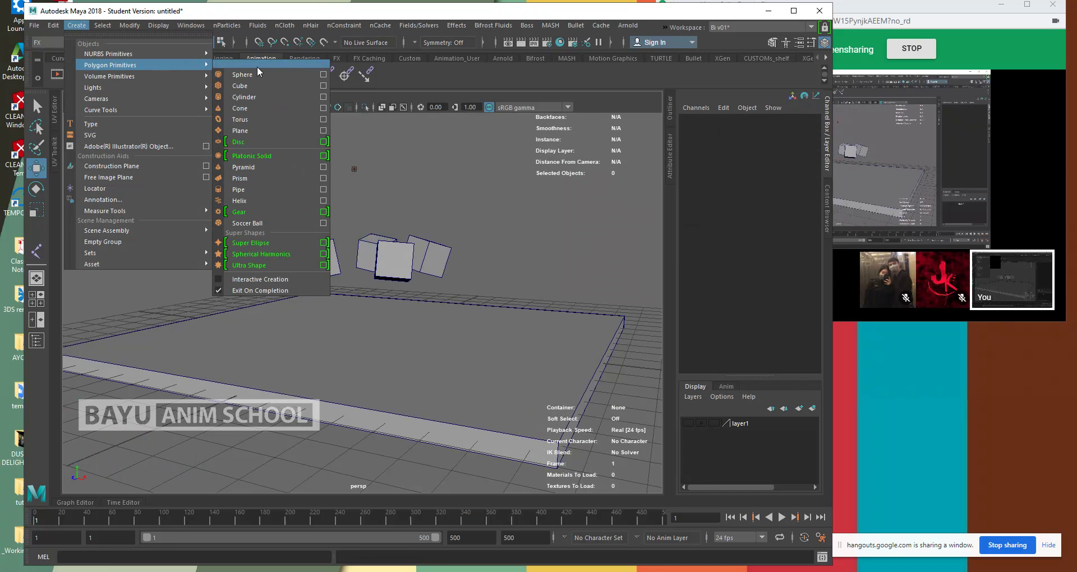
left_click(323, 74)
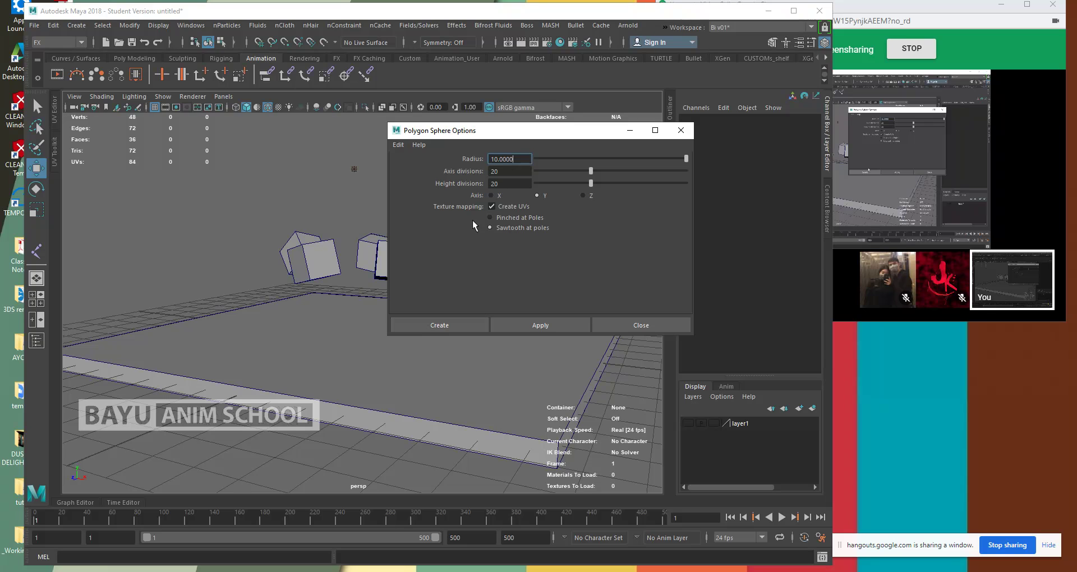
left_click(509, 172)
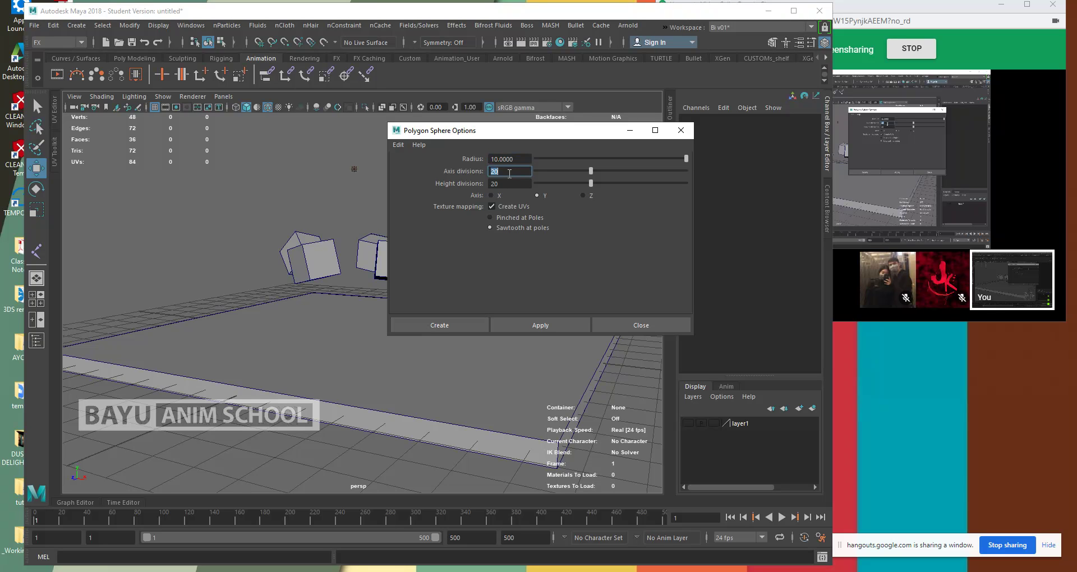
key("Tab")
type("9")
key("BackSpace")
type("8")
left_click(544, 325)
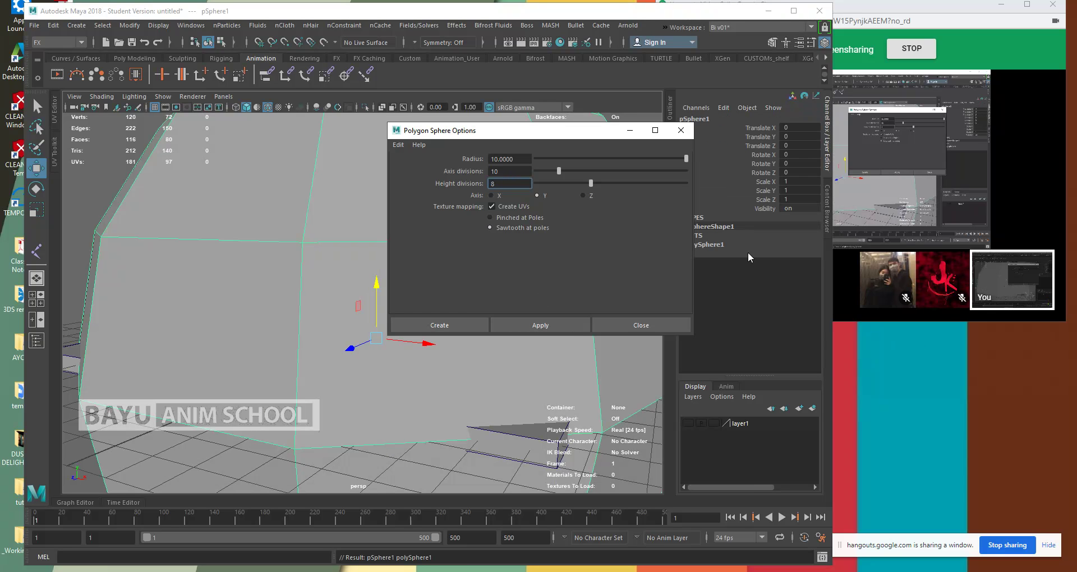
left_click(646, 325)
- Set the new sphere's Radius to 5
left_click(708, 244)
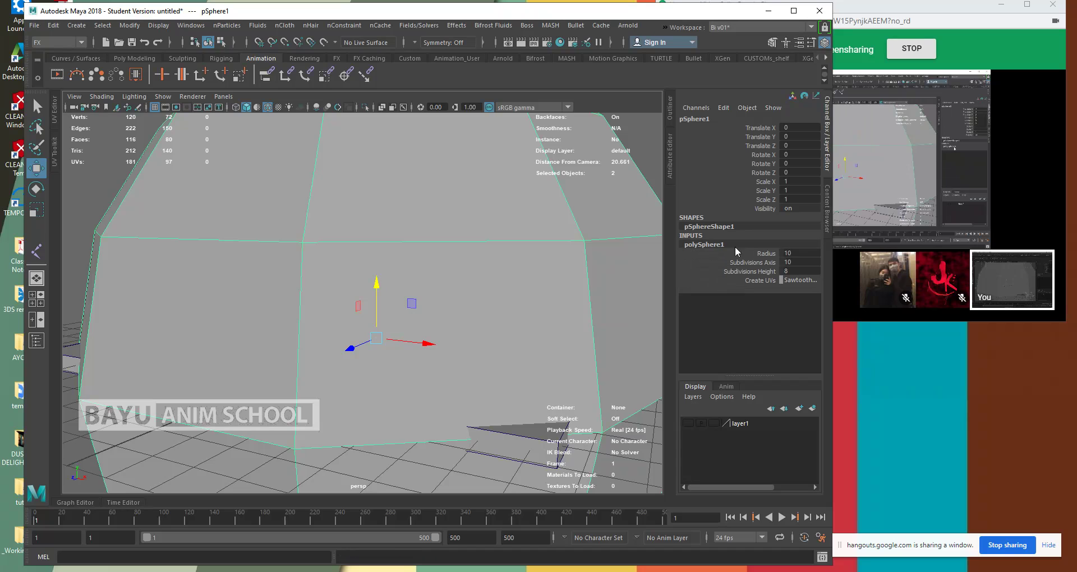
left_click(799, 255)
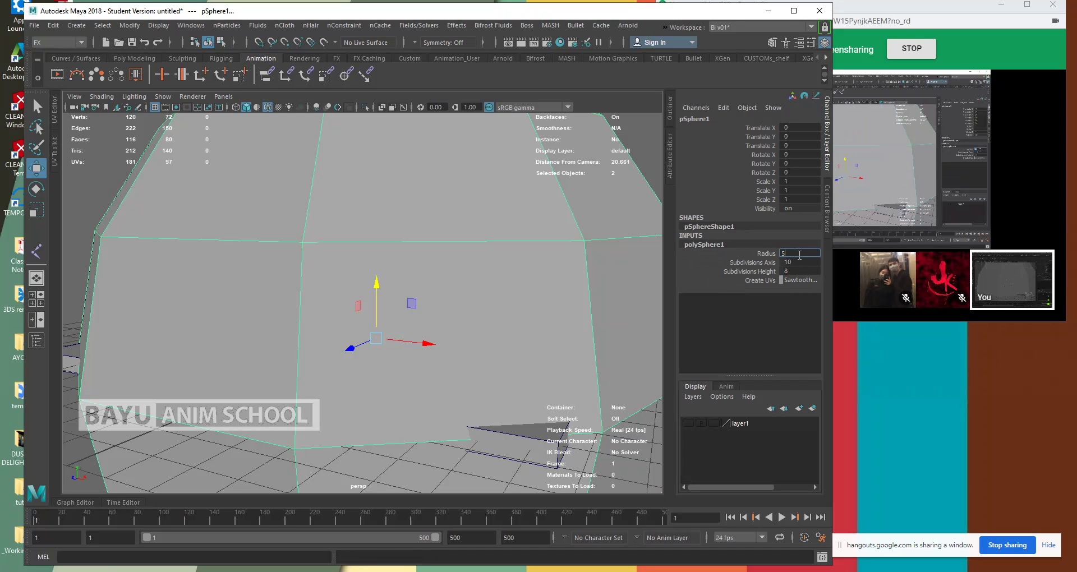
key("Escape")
left_click(801, 253)
type("5")
key("Return")
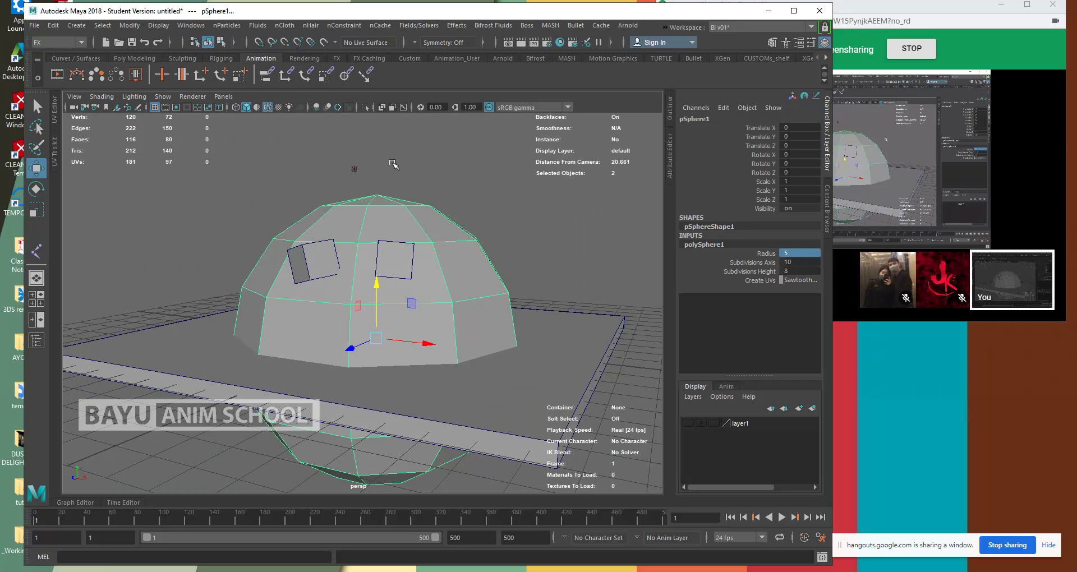
- Set the polygon sphere's Radius to 2
left_click(797, 255)
type("2")
key("Return")
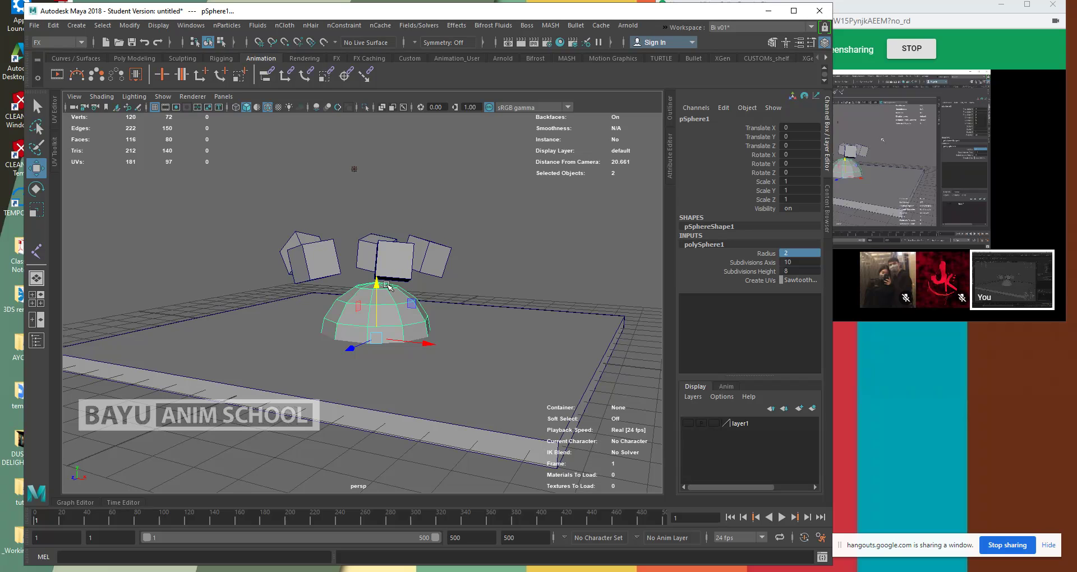
- Move the sphere up around the radial field, to about Translate Y 5.759 and Translate Z 1.544
left_click_drag(376, 288, 382, 99)
key("4")
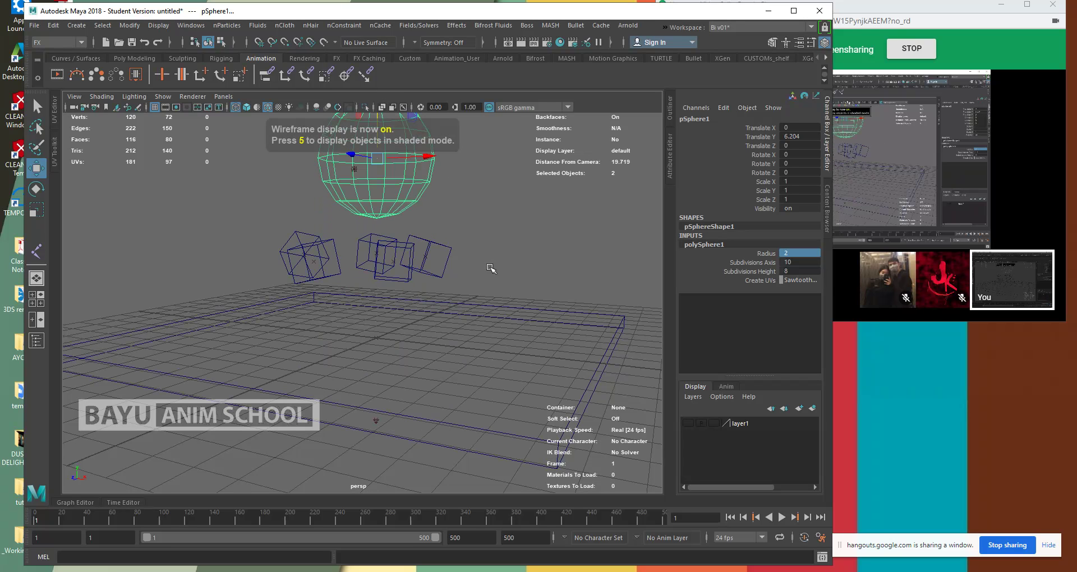
left_click_drag(360, 250, 387, 304, "alt")
left_click_drag(359, 178, 360, 192)
left_click_drag(427, 316, 363, 324, "alt")
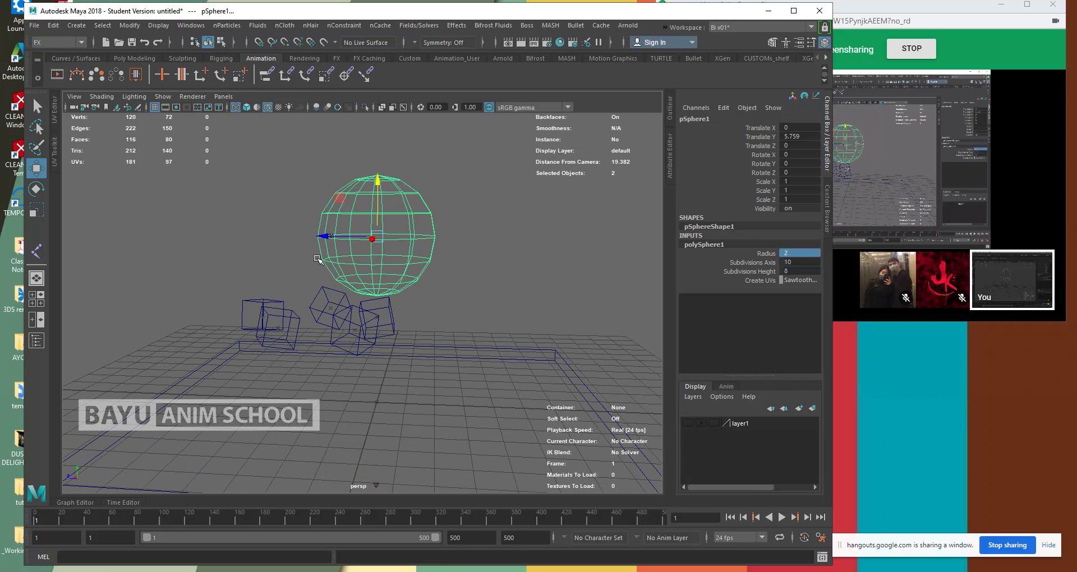
left_click_drag(324, 242, 278, 234)
- Parent the radial field to the sphere
left_click_drag(436, 201, 263, 258)
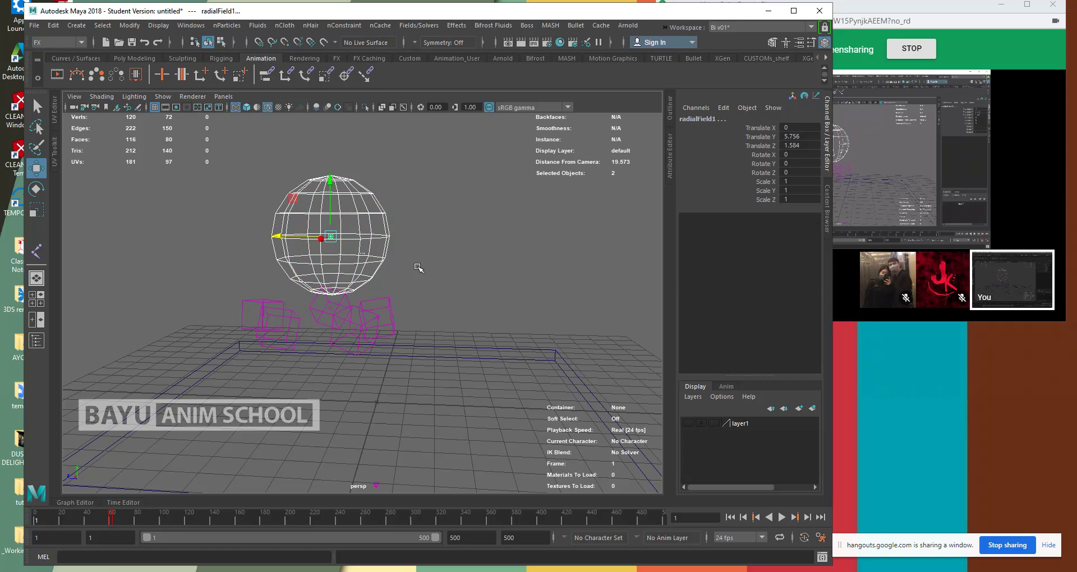
key("p")
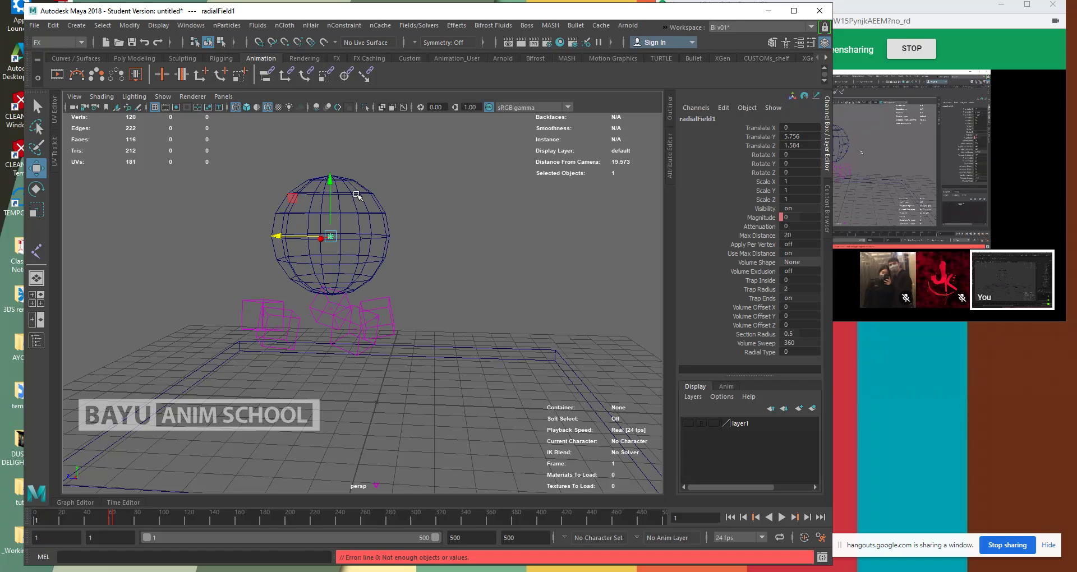
left_click_drag(377, 232, 443, 247, "shift")
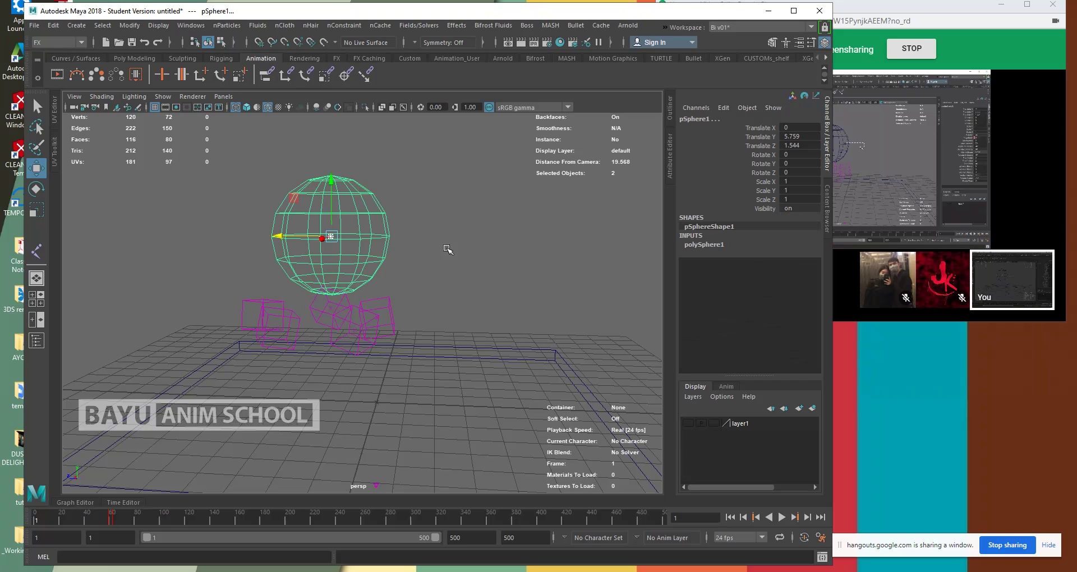
left_click(332, 177, "shift")
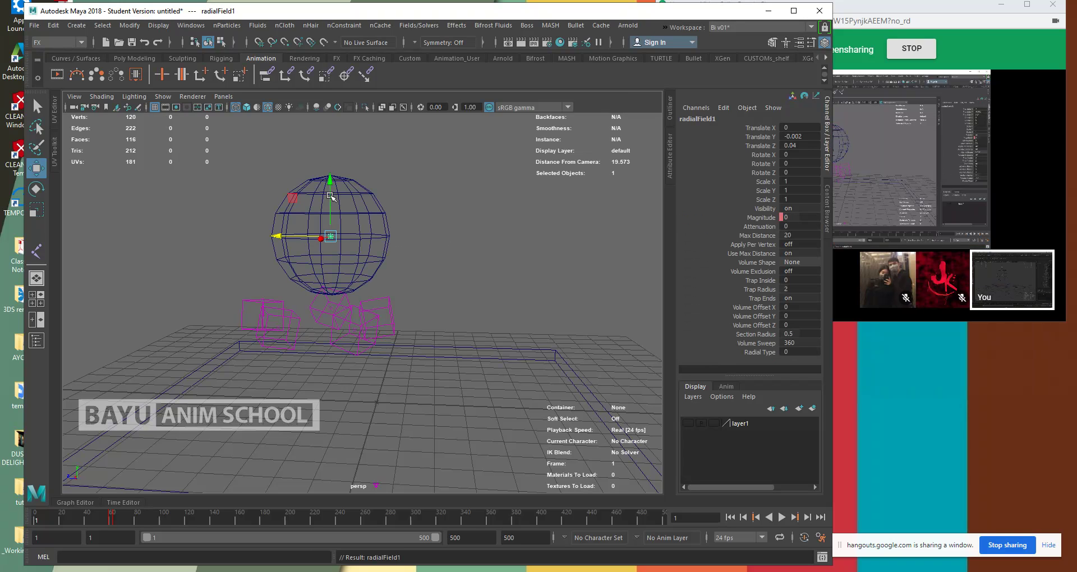
- Raise the sphere together with its parented radial field to about Translate Y 7.188
left_click_drag(330, 176, 330, 170)
key("ctrl+z")
left_click_drag(367, 225, 401, 195)
left_click_drag(332, 191, 337, 147)
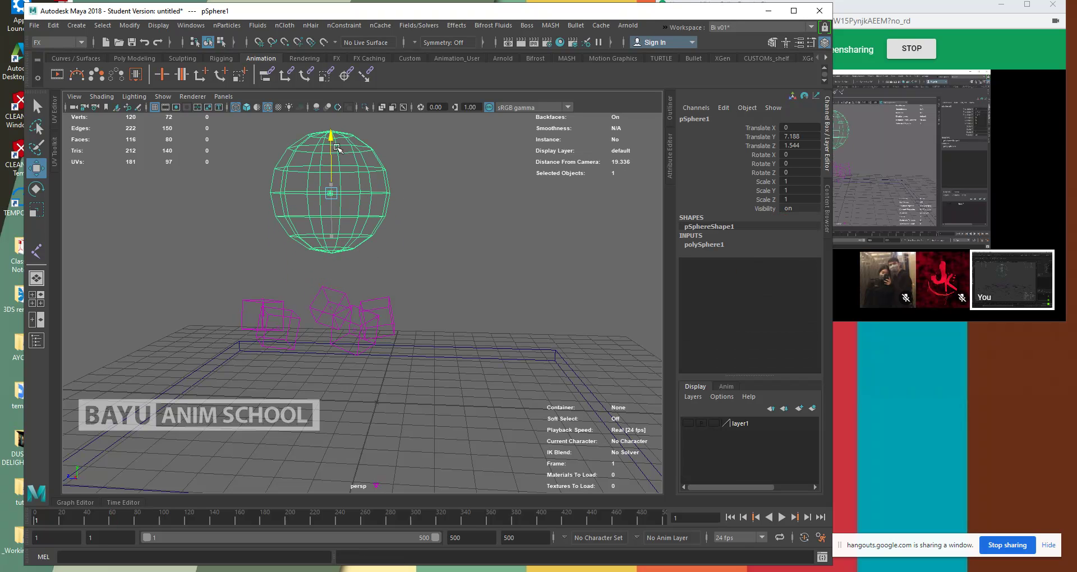
left_click_drag(427, 270, 440, 278, "alt")
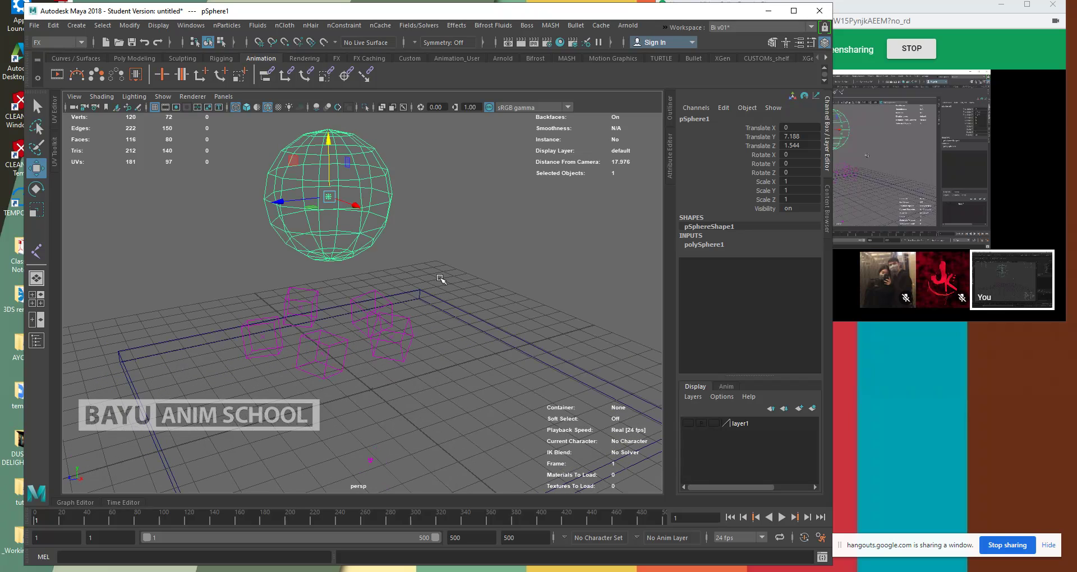
- Select the radial field alone and key its Magnitude at -25 on frame 63
left_click_drag(423, 173, 308, 220, "shift")
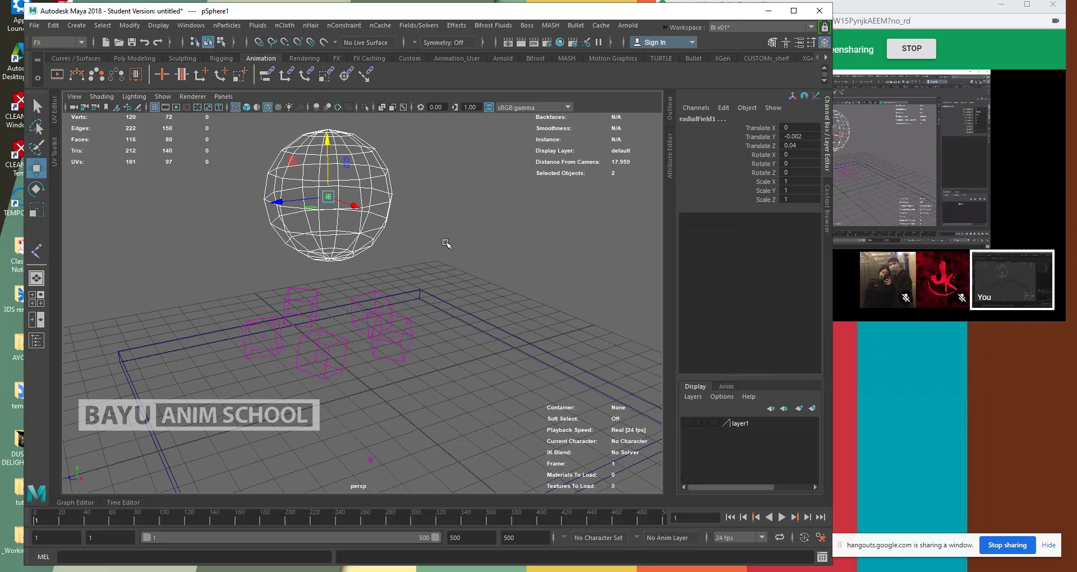
left_click_drag(443, 241, 377, 224, "shift")
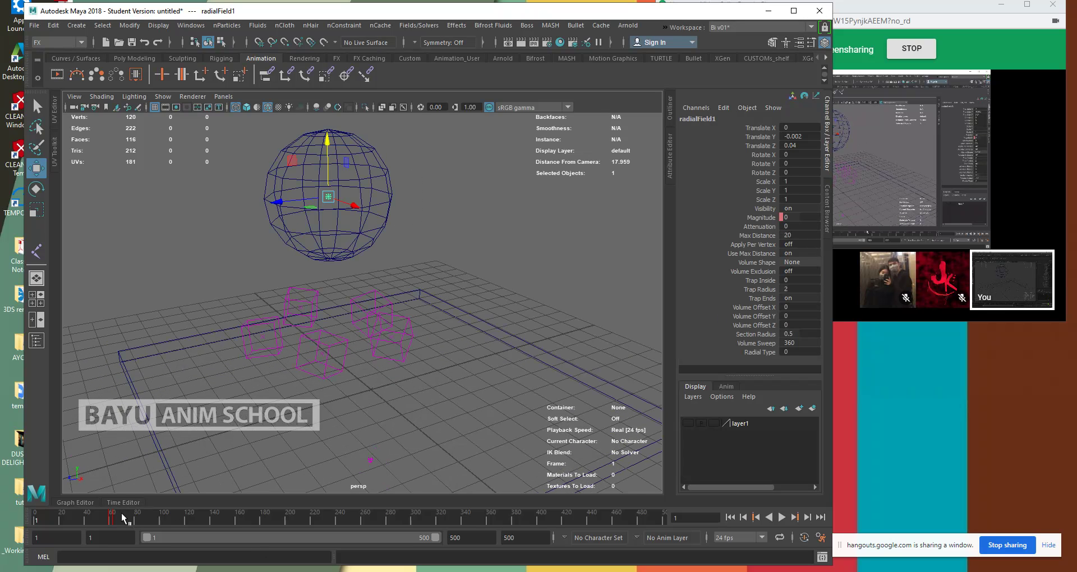
left_click(695, 518)
key("Return")
left_click(804, 220)
key("Return")
left_click(766, 219)
right_click(766, 219)
left_click(788, 226)
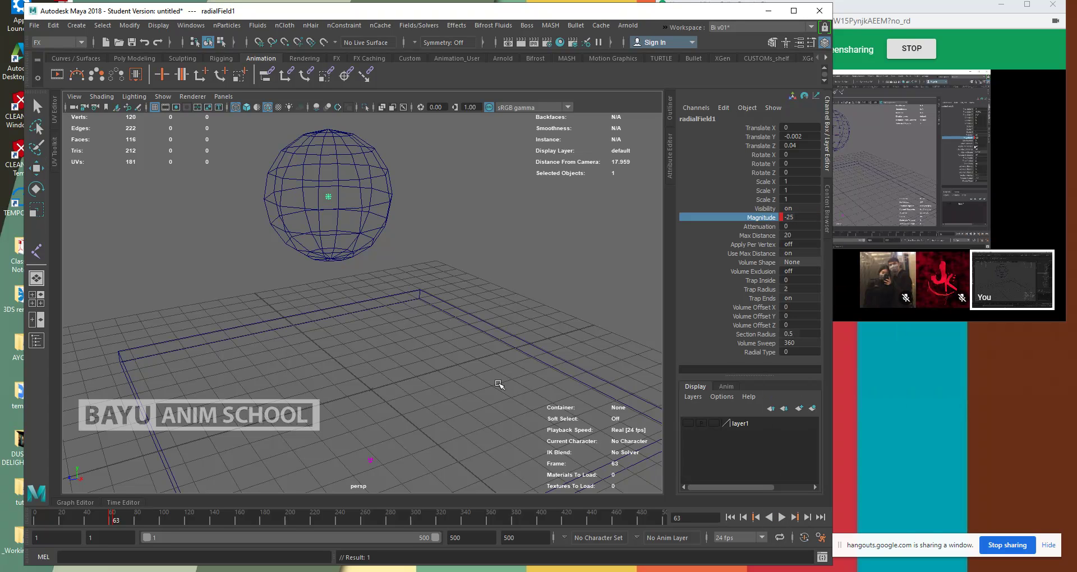
- Play the simulation from frame 1 in shaded display with the field inside the raised sphere, then stop and rewind
scroll(449, 378, "down", 3)
left_click_drag(407, 404, 404, 396, "alt")
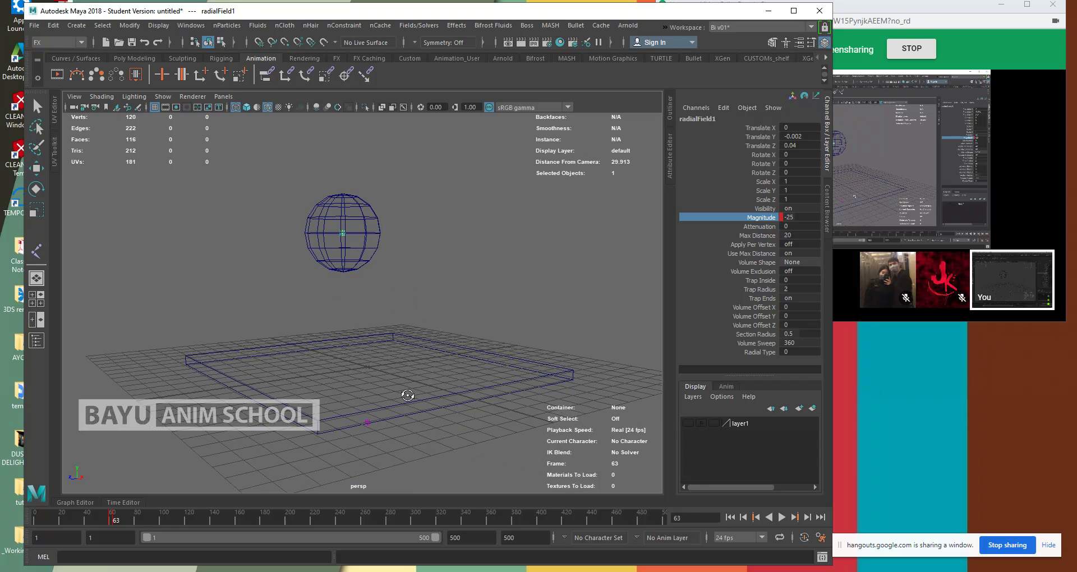
left_click(730, 517)
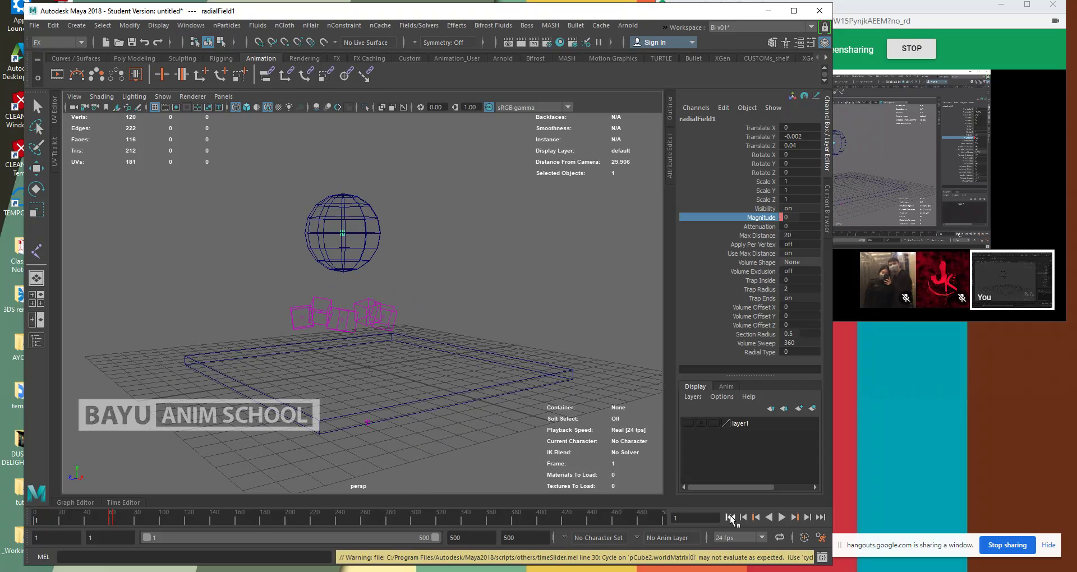
key("5")
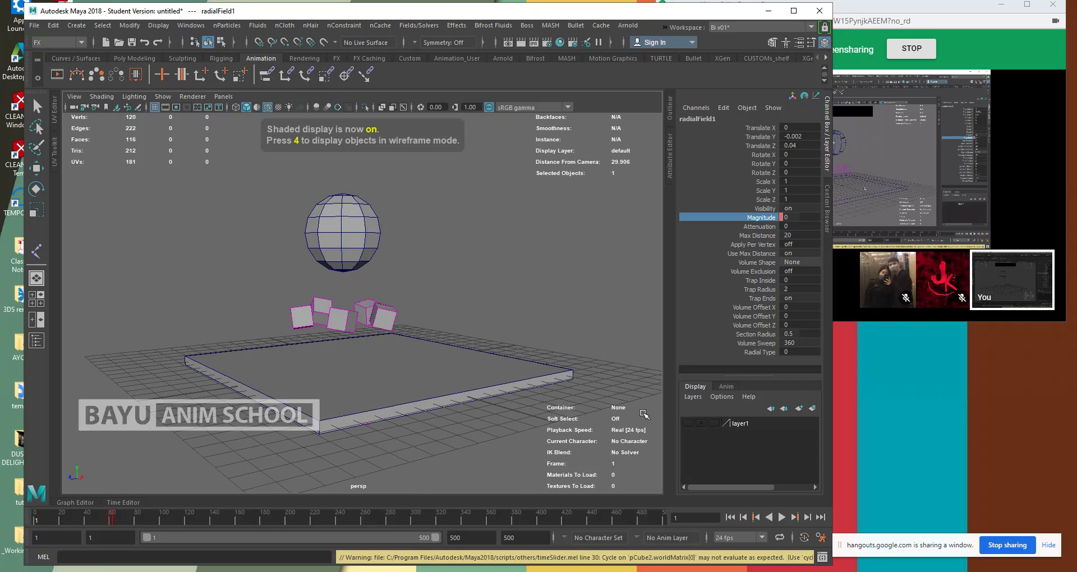
left_click(782, 517)
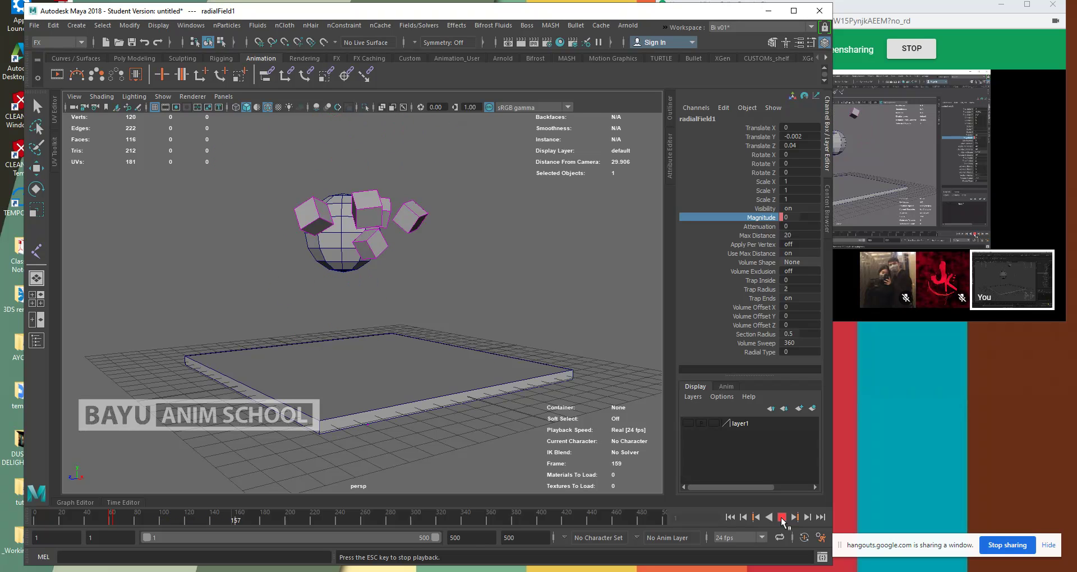
left_click(781, 517)
left_click(730, 517)
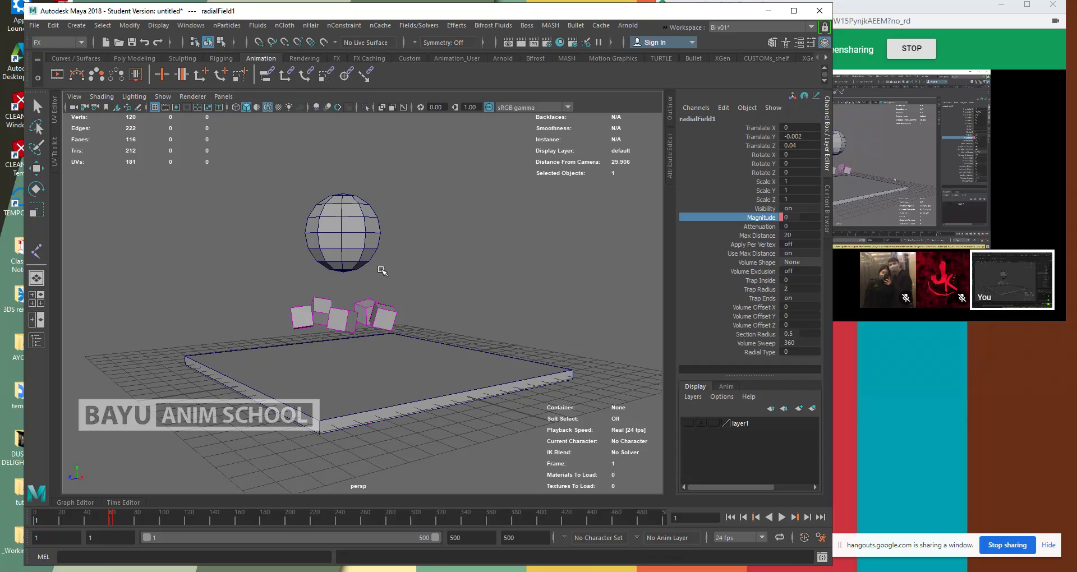
- Make the sphere a passive rigid body
key("w")
left_click(369, 261)
left_click(369, 261)
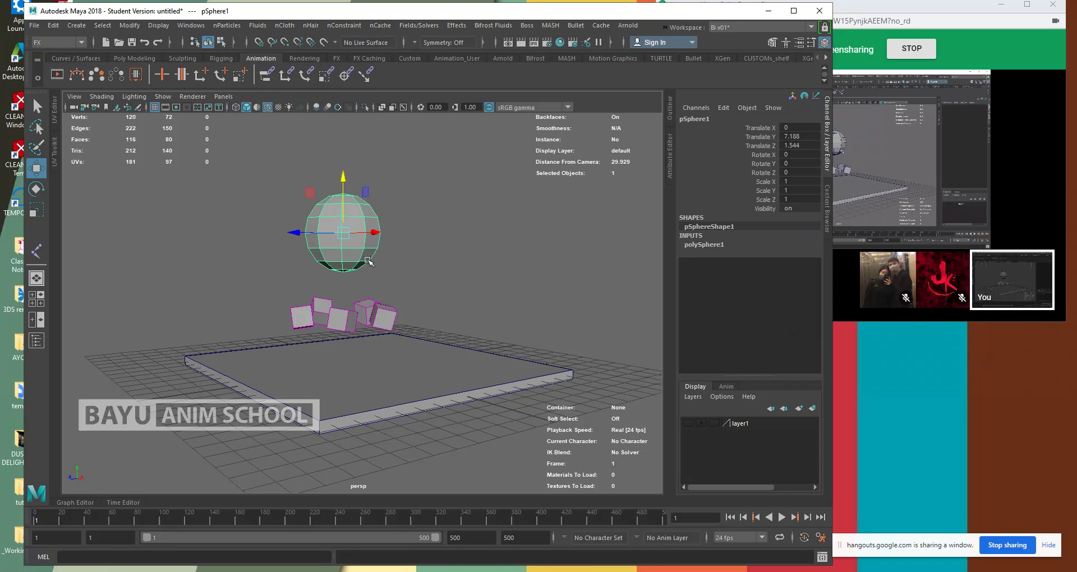
left_click(416, 26)
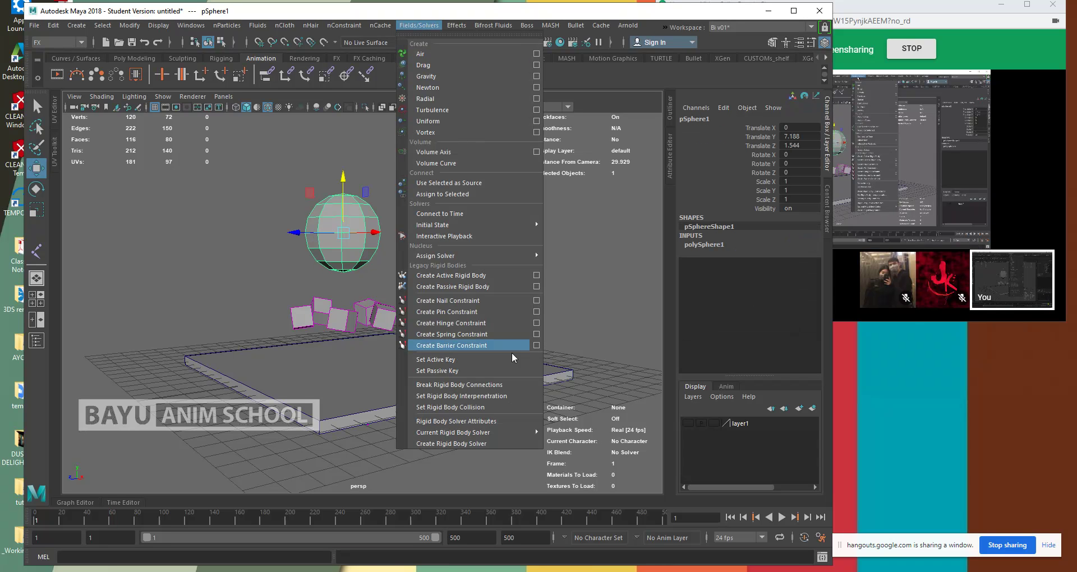
left_click(480, 287)
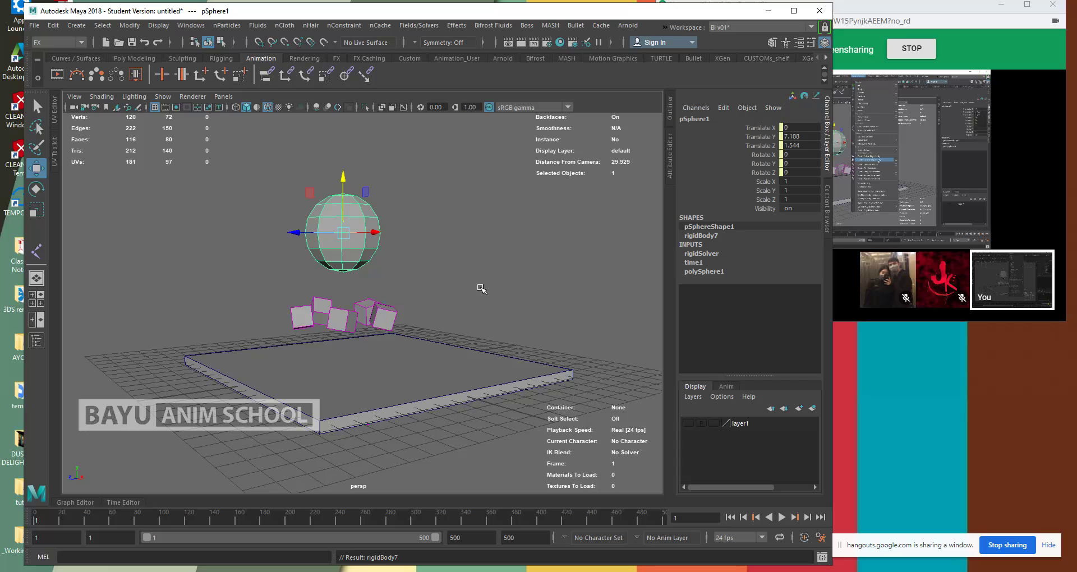
- Deselect everything, play the simulation with the sphere as a passive collider, then stop and rewind
left_click(510, 293)
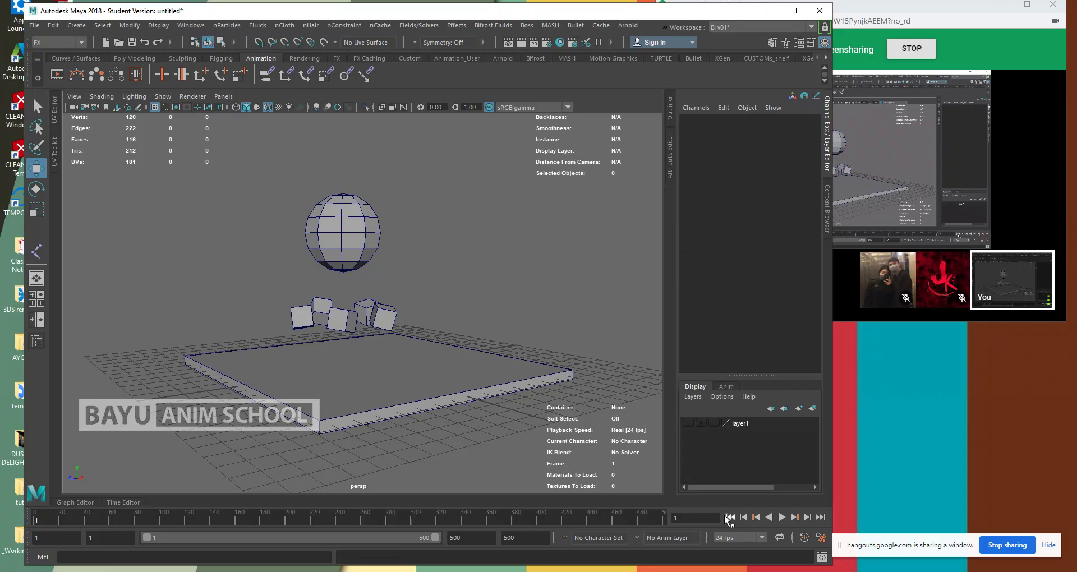
left_click(782, 517)
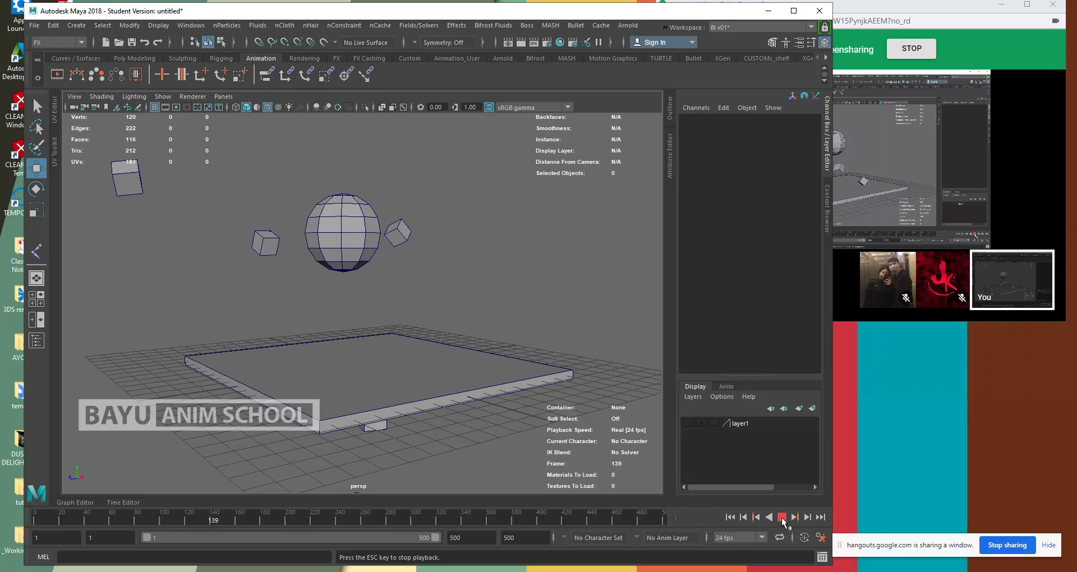
left_click(783, 518)
left_click(730, 517)
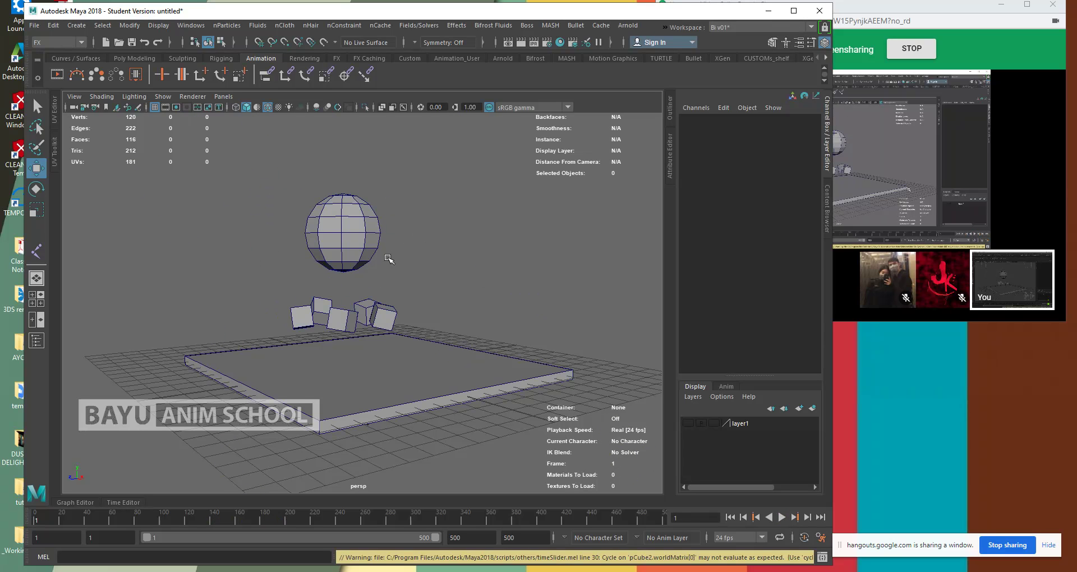
- Set the sphere rigid body's Static Friction and Dynamic Friction to 0
left_click(370, 250)
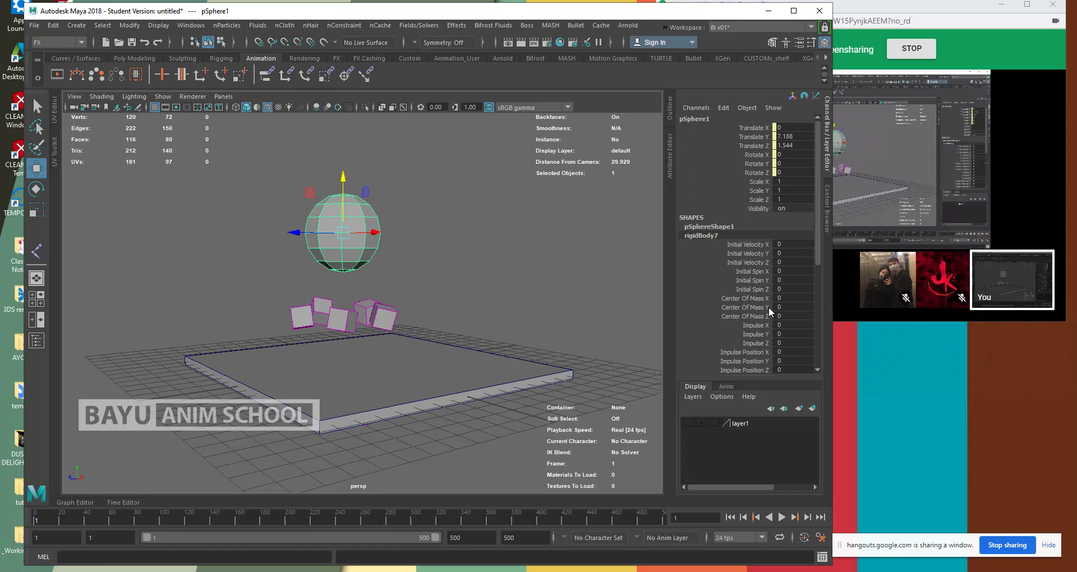
scroll(768, 307, "down", 3)
double_click(797, 314)
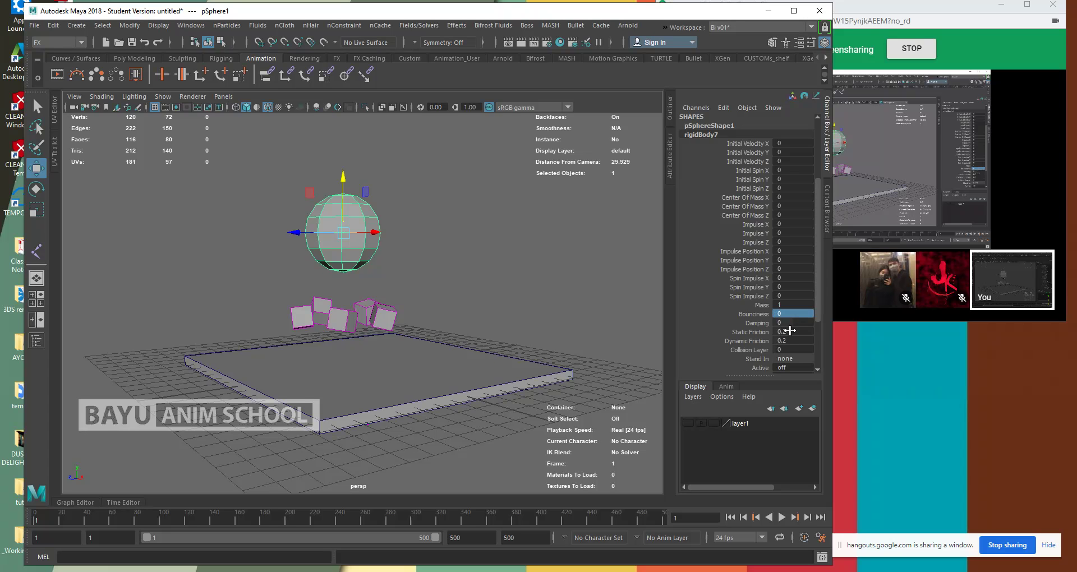
left_click_drag(789, 331, 792, 340)
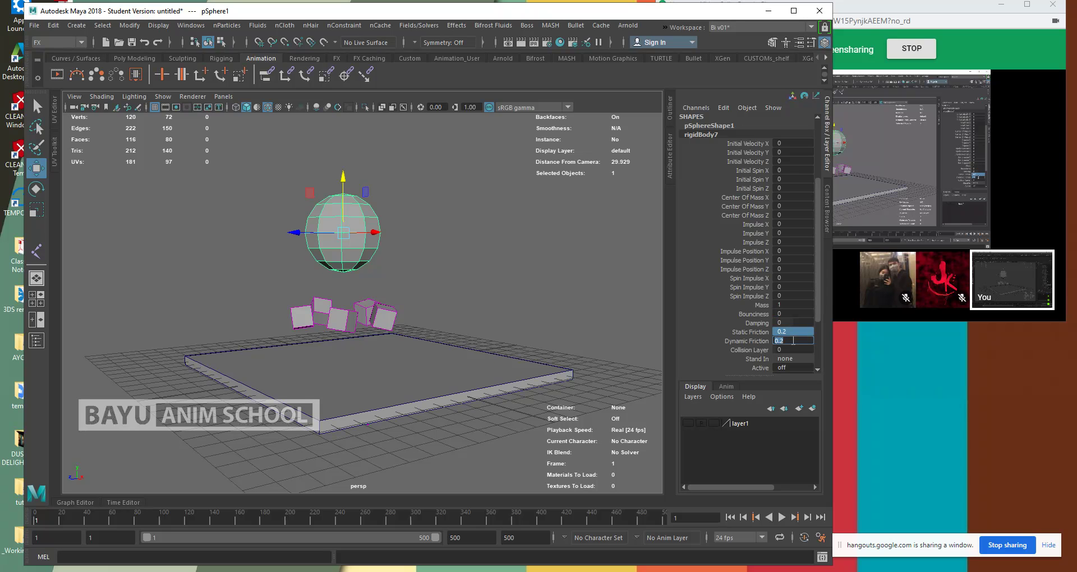
type("0")
- Replay the simulation with the frictionless sphere, then stop and rewind to frame 1
left_click(781, 517)
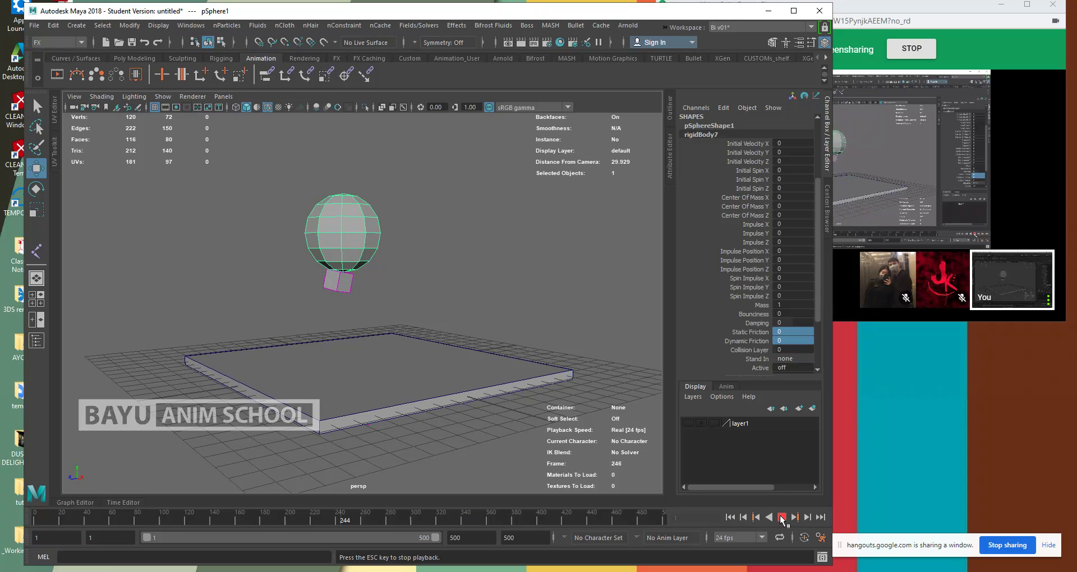
left_click(783, 517)
left_click(730, 517)
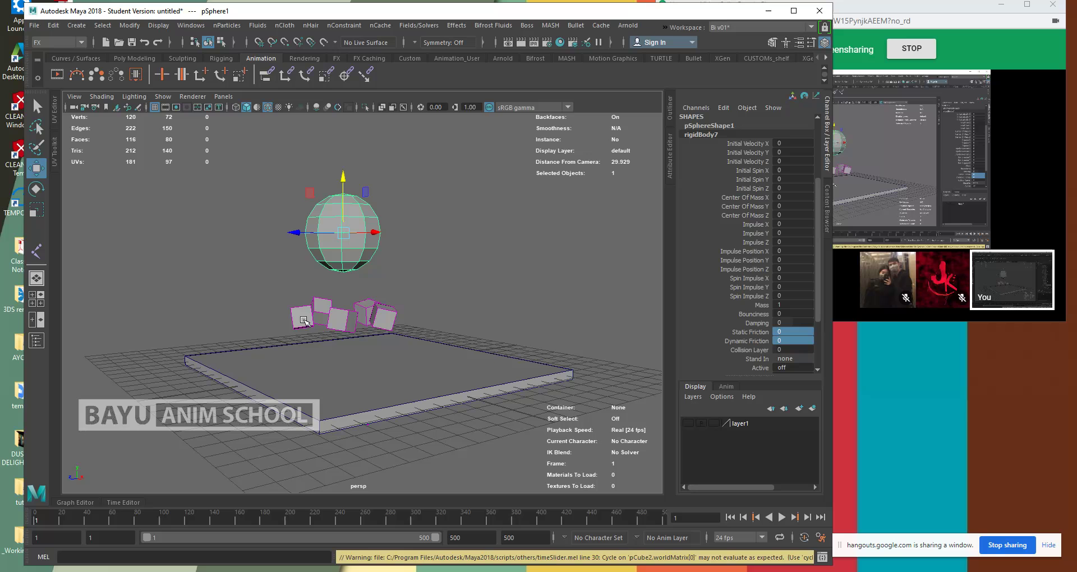
- Set Bounciness, Static Friction and Dynamic Friction to 0 on all five cubes' rigid bodies
left_click_drag(269, 293, 432, 314)
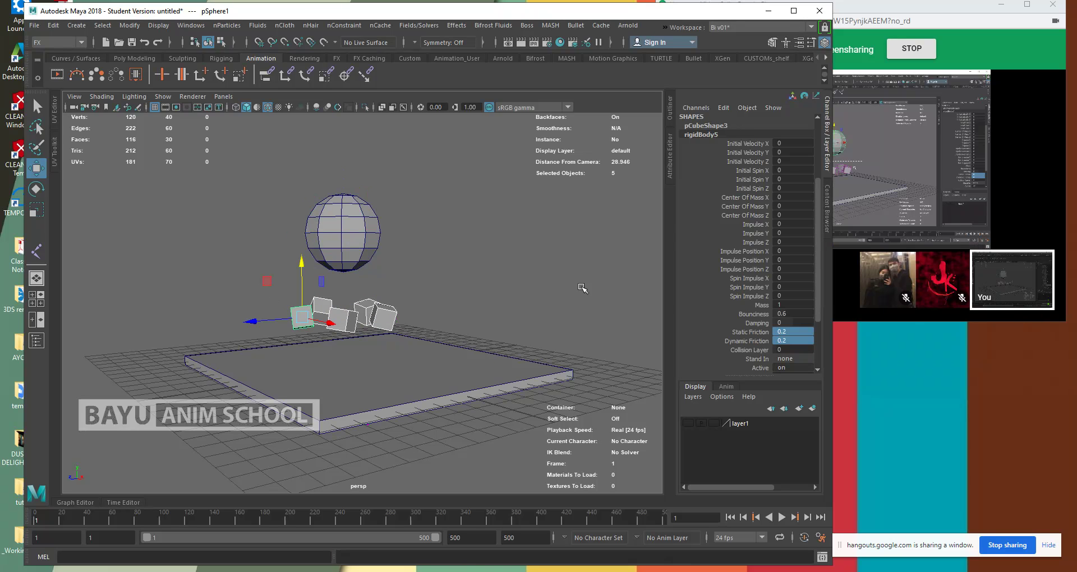
left_click(801, 314)
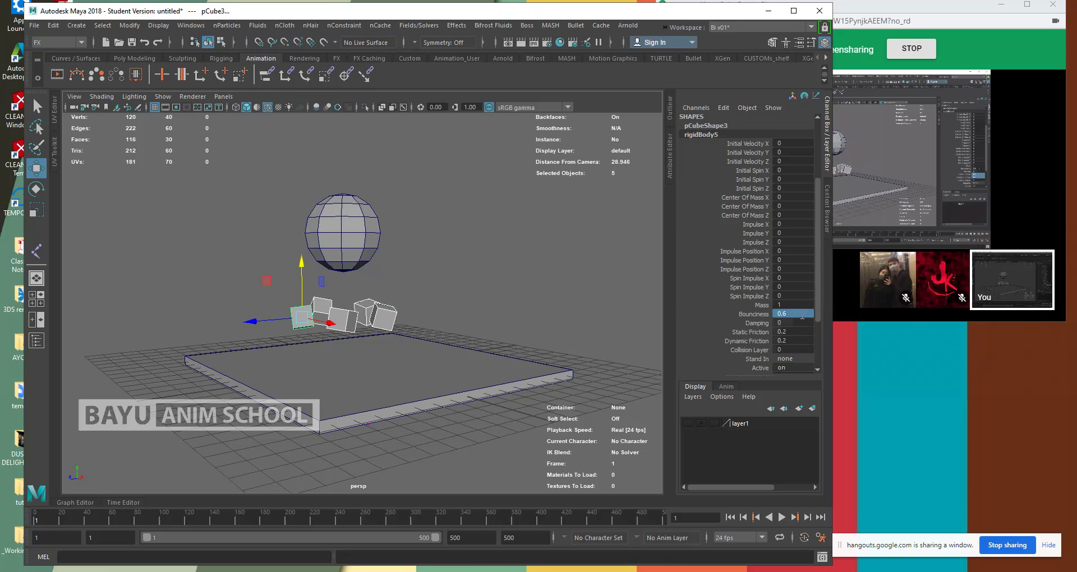
type("0")
key("Return")
left_click_drag(791, 332, 793, 341)
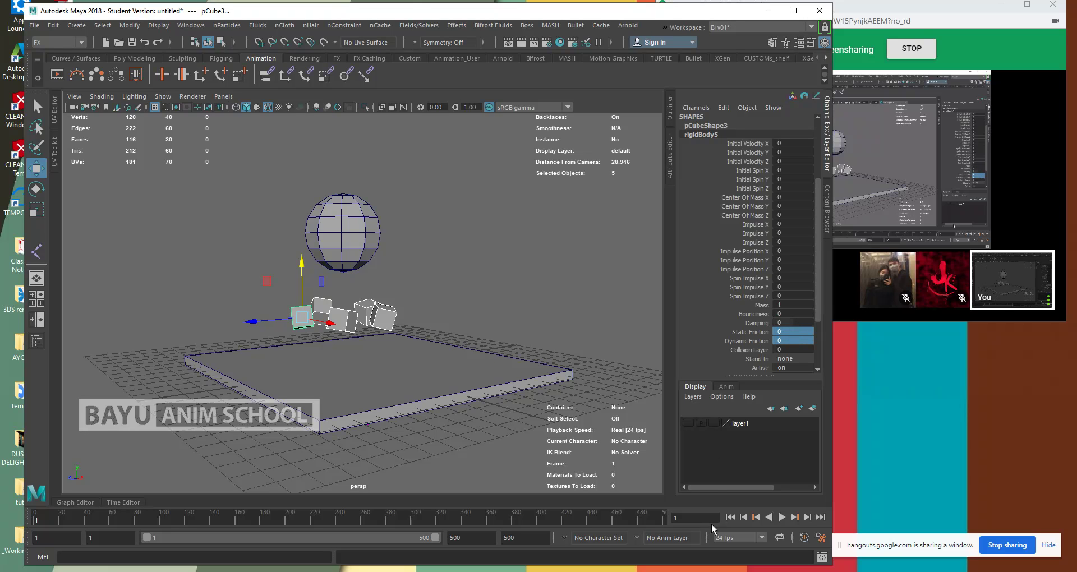
- Replay the simulation with the frictionless, non-bouncing cubes, then stop and rewind to frame 1
left_click(603, 339)
left_click(782, 517)
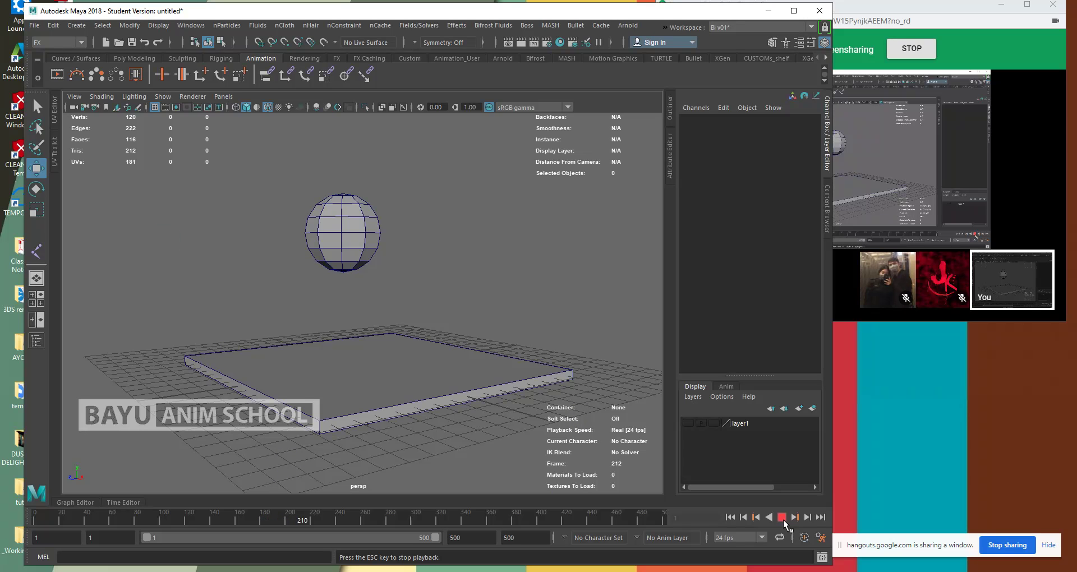
left_click(783, 519)
left_click(732, 516)
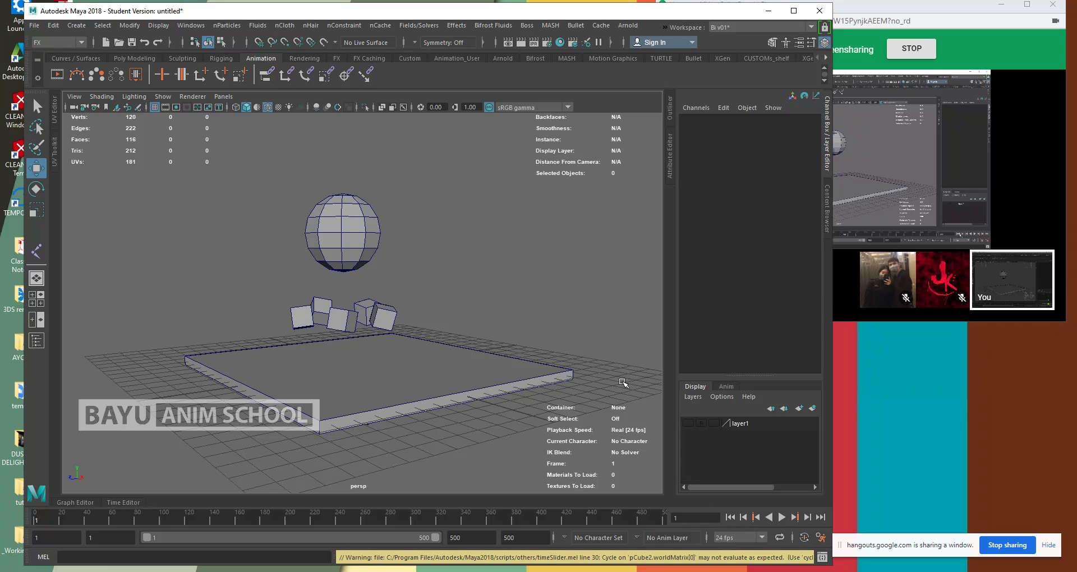
- Key the radial field's Magnitude at -10 on frame 63
key("4")
left_click_drag(317, 205, 384, 247)
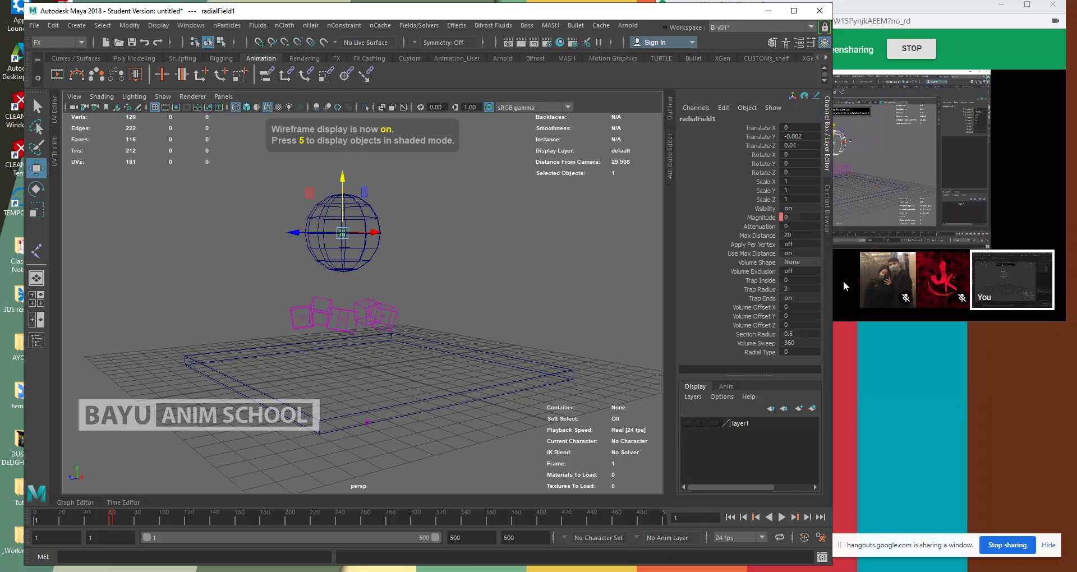
left_click(695, 517)
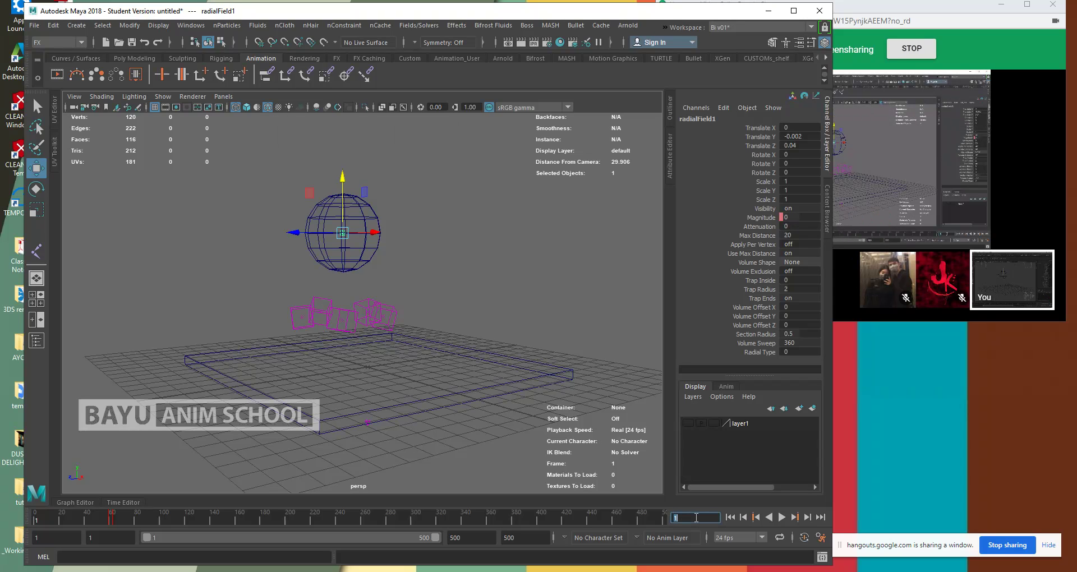
type("63")
key("Return")
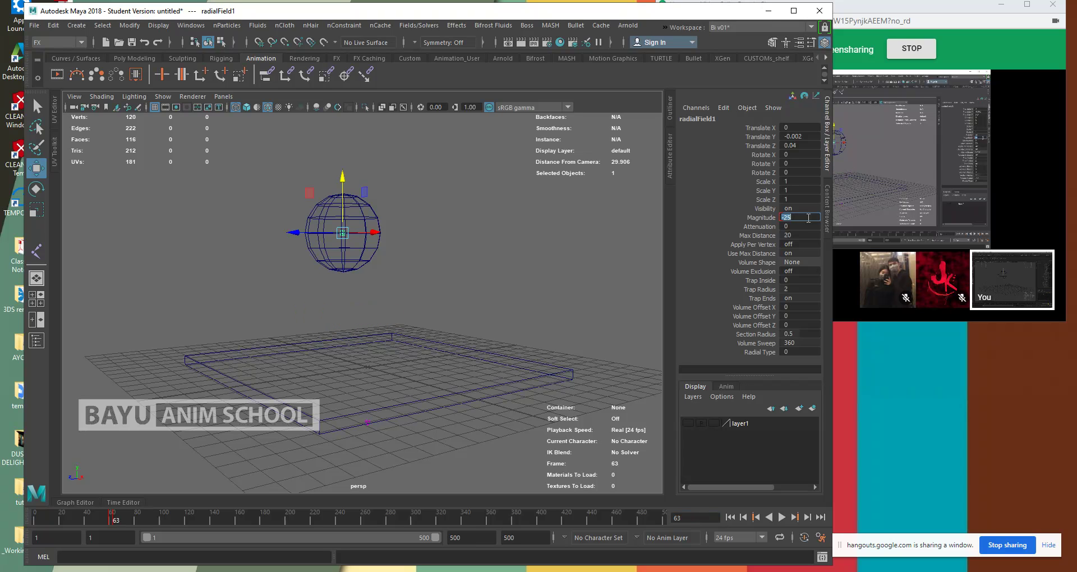
type("-10")
key("Return")
left_click(748, 219)
right_click(749, 217)
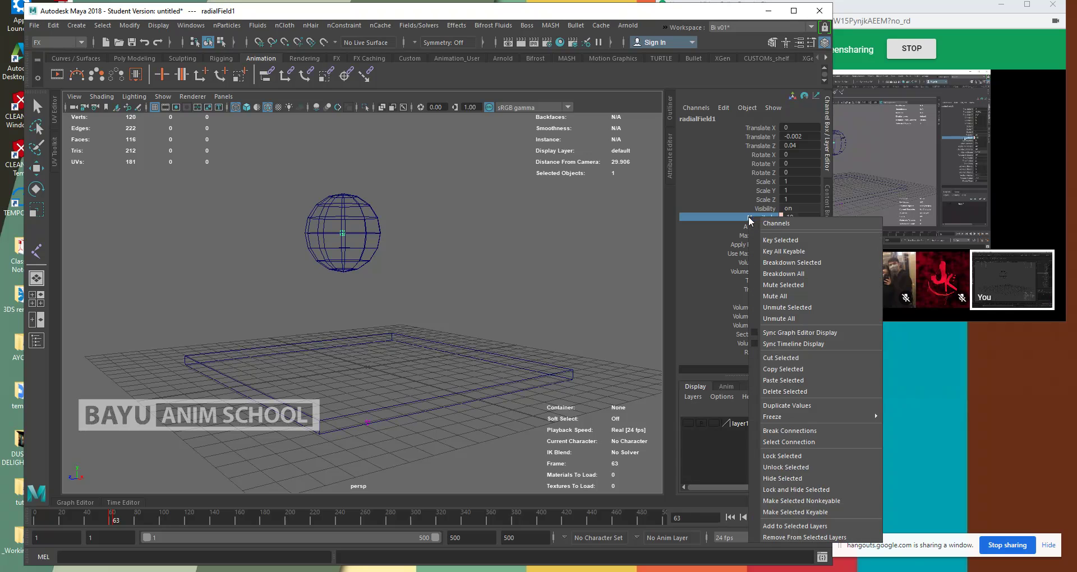
left_click(777, 241)
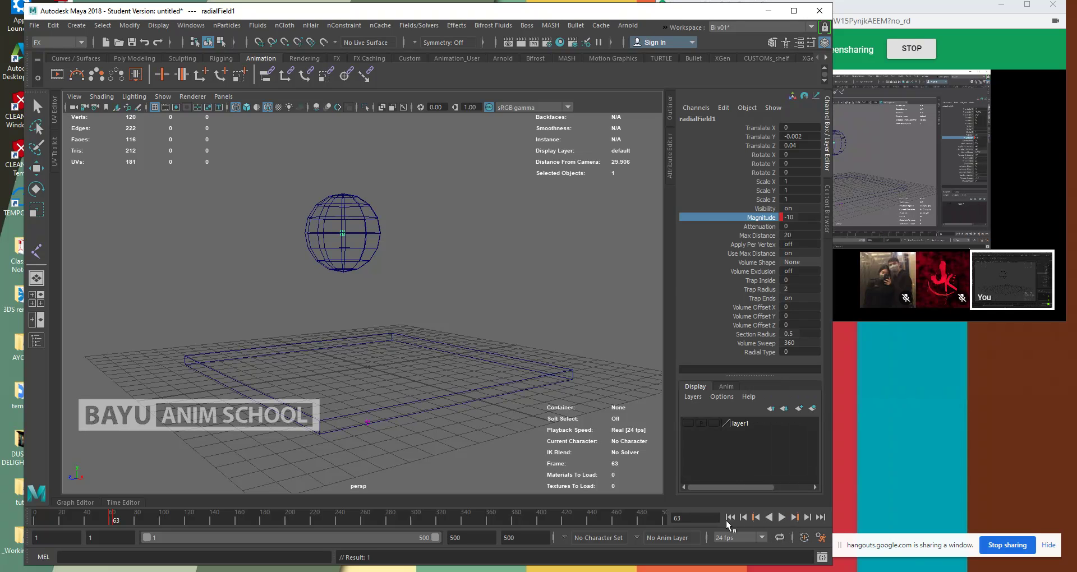
- Replay the simulation with the -10 Magnitude key in shaded and wireframe display, then stop and rewind to frame 1
left_click(729, 517)
left_click(781, 517)
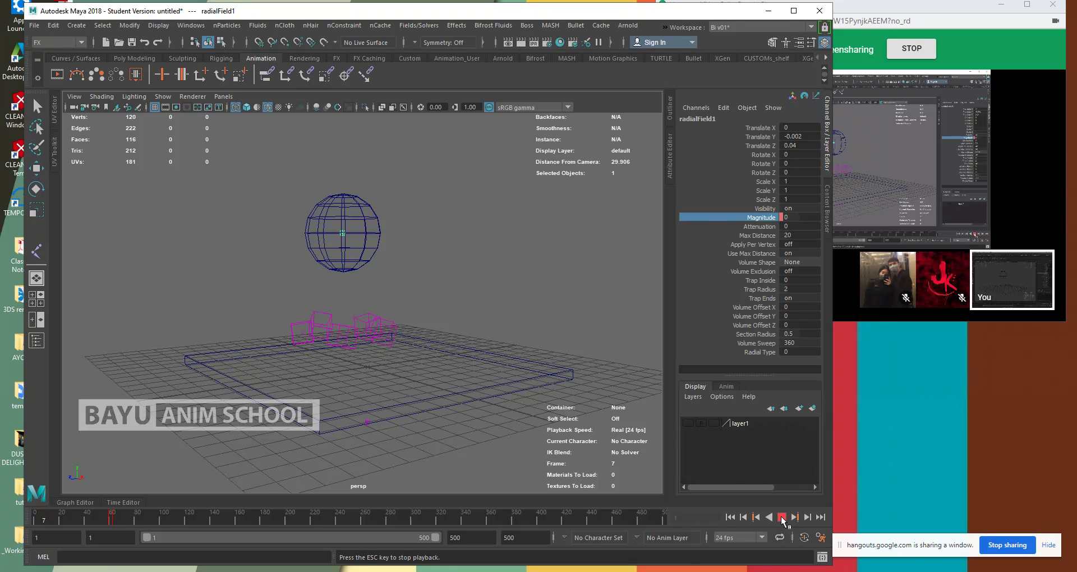
key("5")
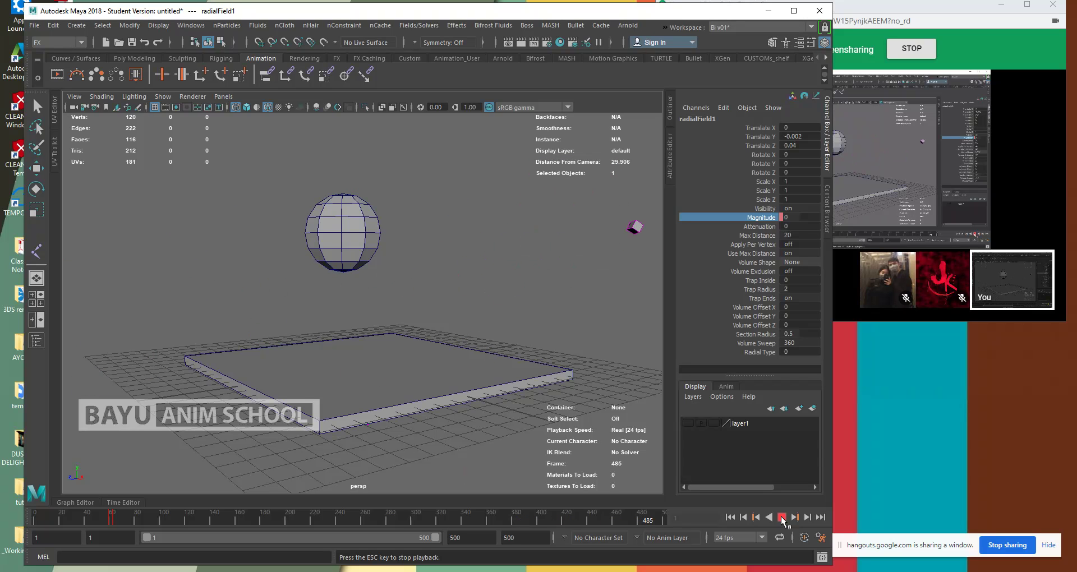
key("4")
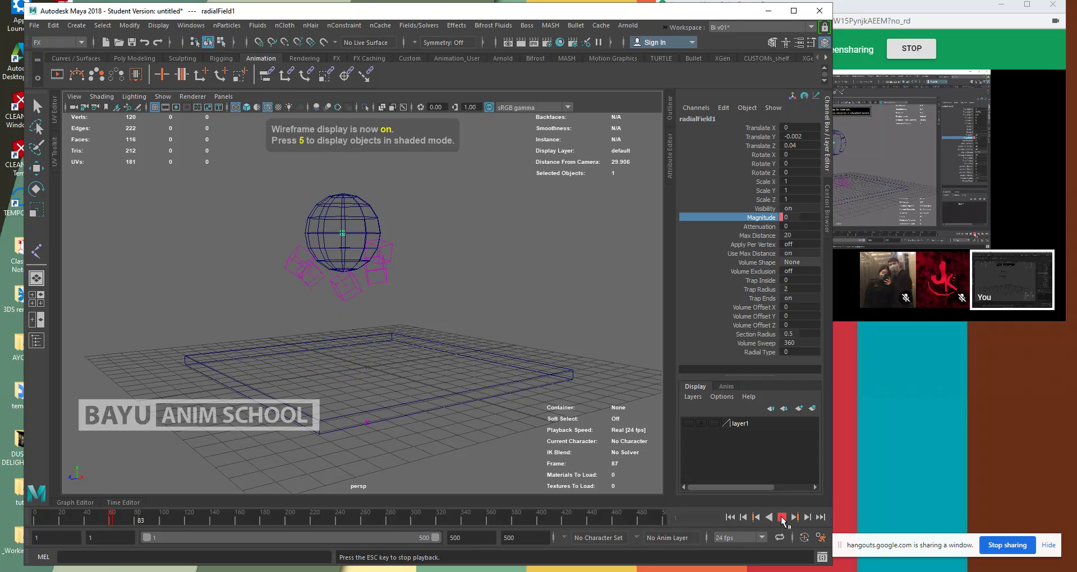
left_click(551, 281)
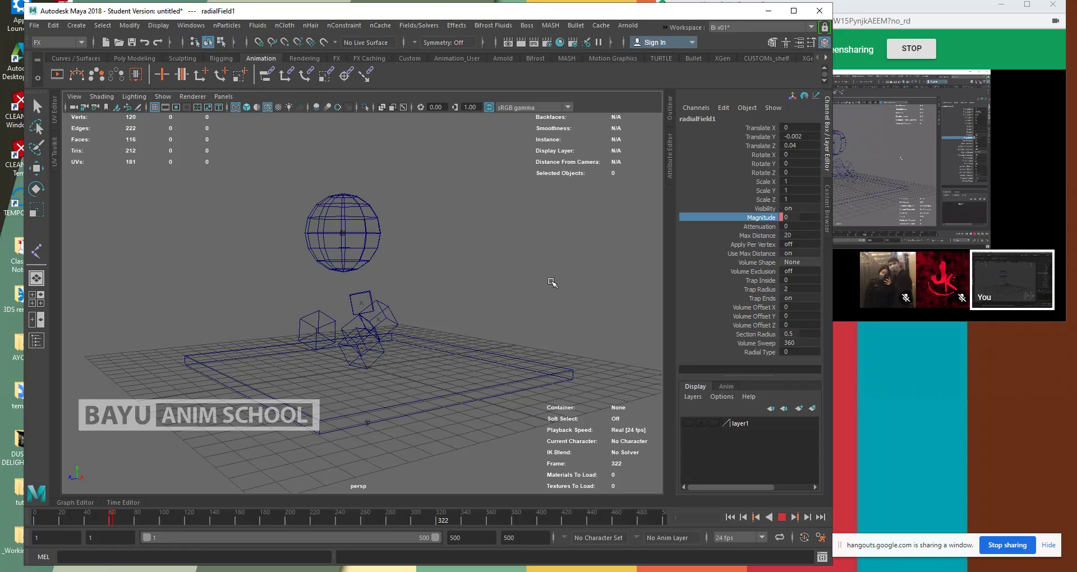
left_click(782, 517)
left_click(730, 518)
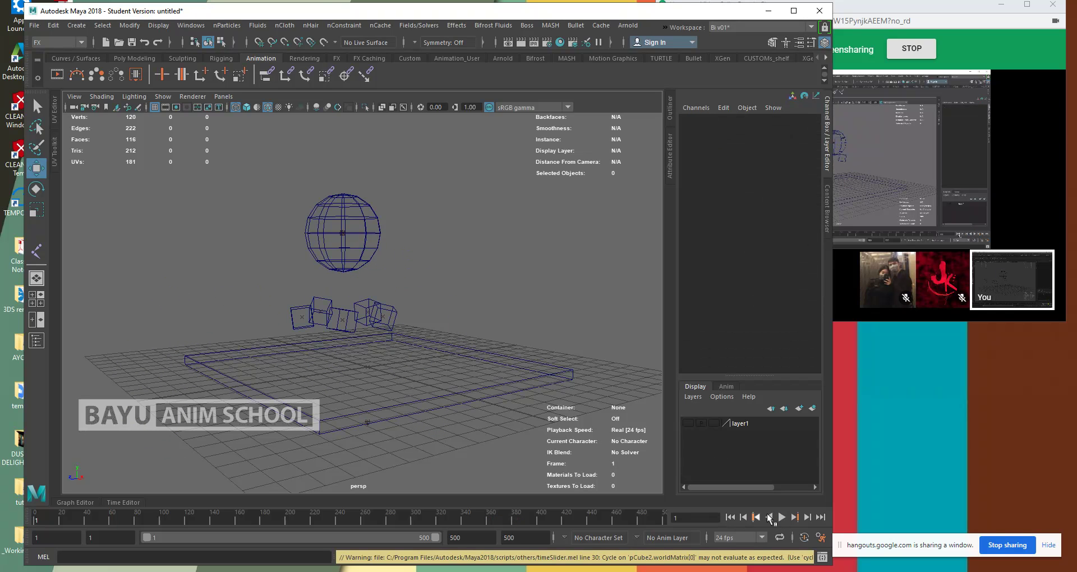
- Replay the simulation in shaded display and stop at frame 98 to examine the cubes beneath the sphere
left_click(781, 517)
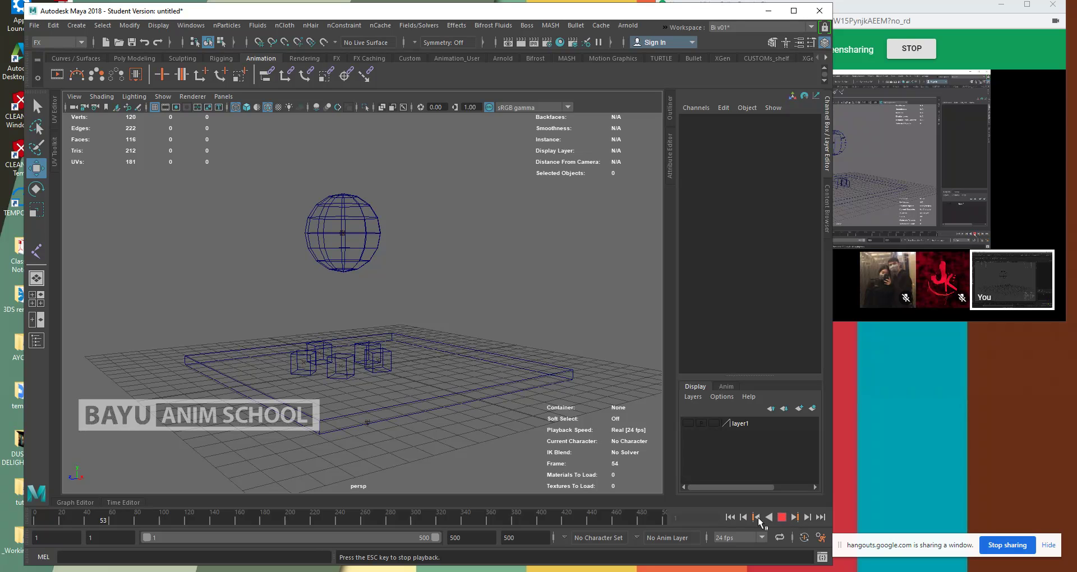
left_click(730, 517)
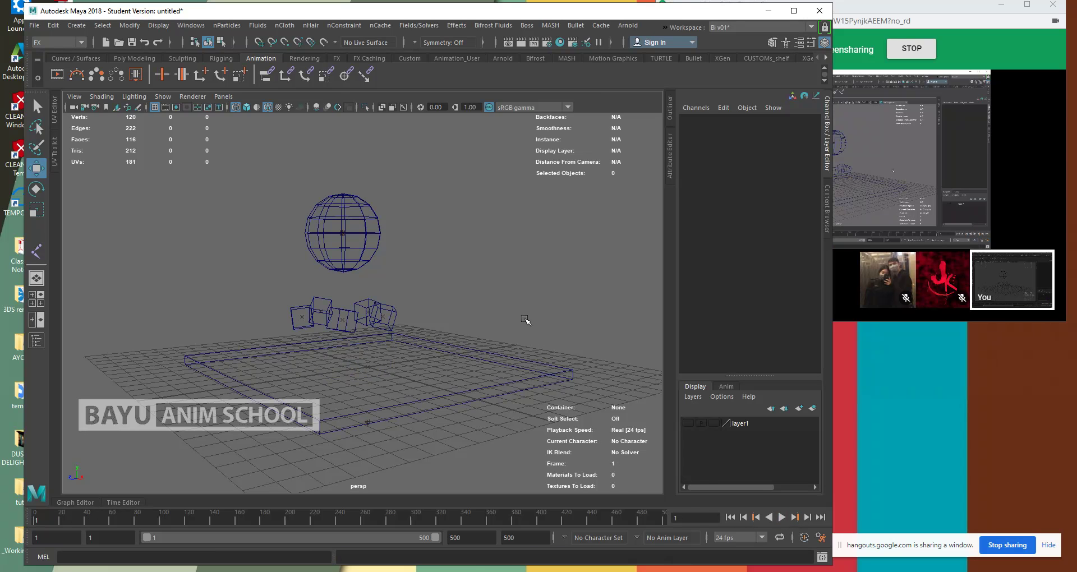
key("5")
left_click(781, 517)
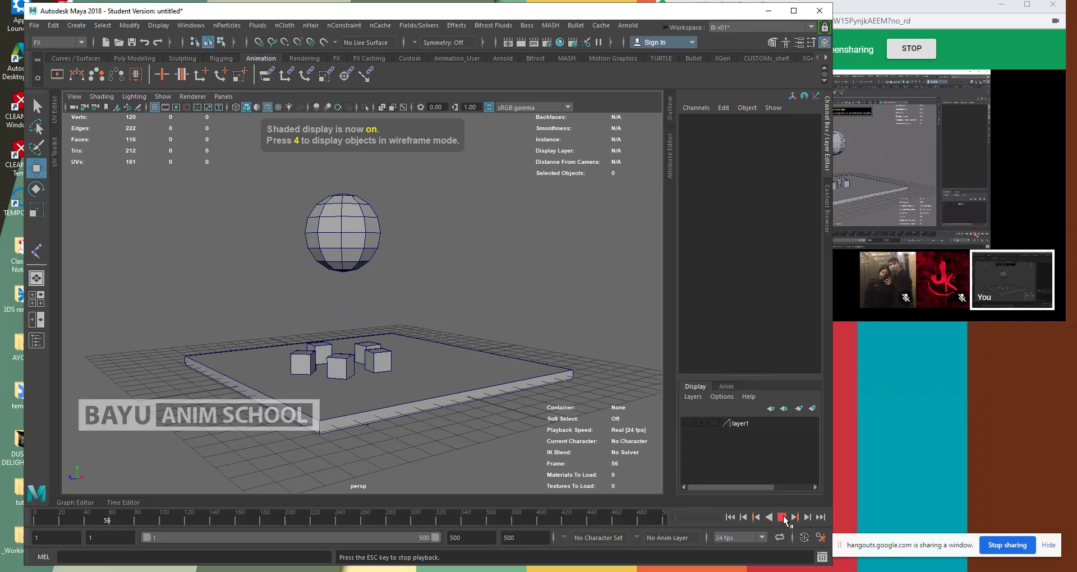
left_click(783, 517)
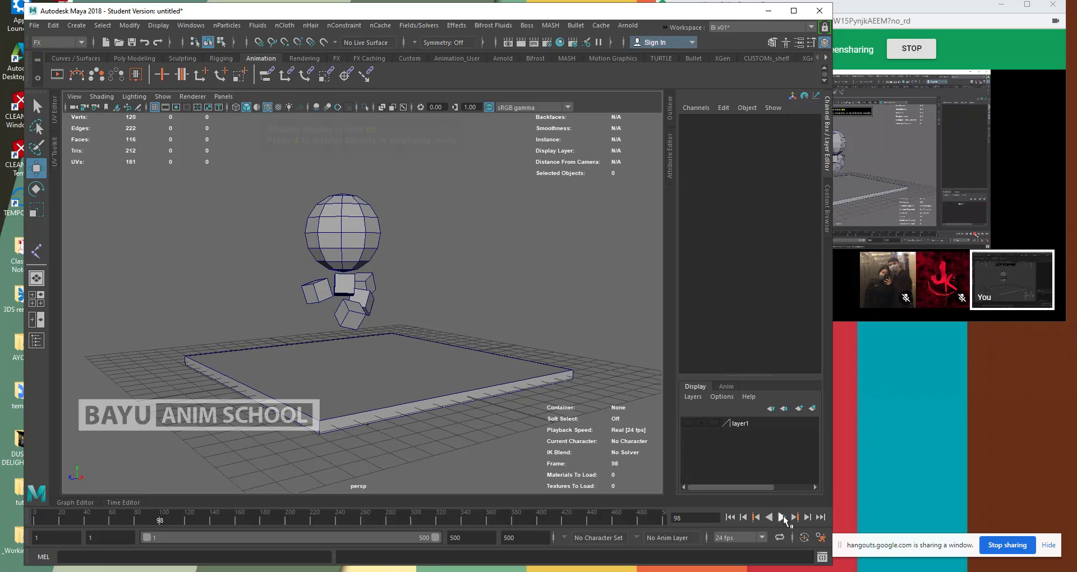
scroll(432, 294, "up", 4)
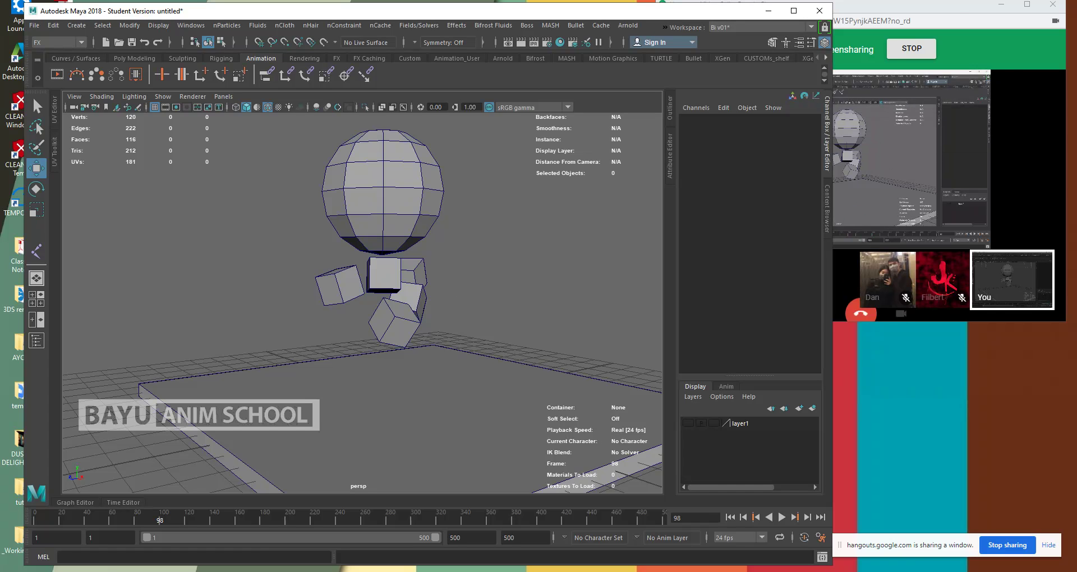
- Switch to the Hangouts call, stop sharing the Maya window and share the Hangouts Video Call window
left_click(942, 9)
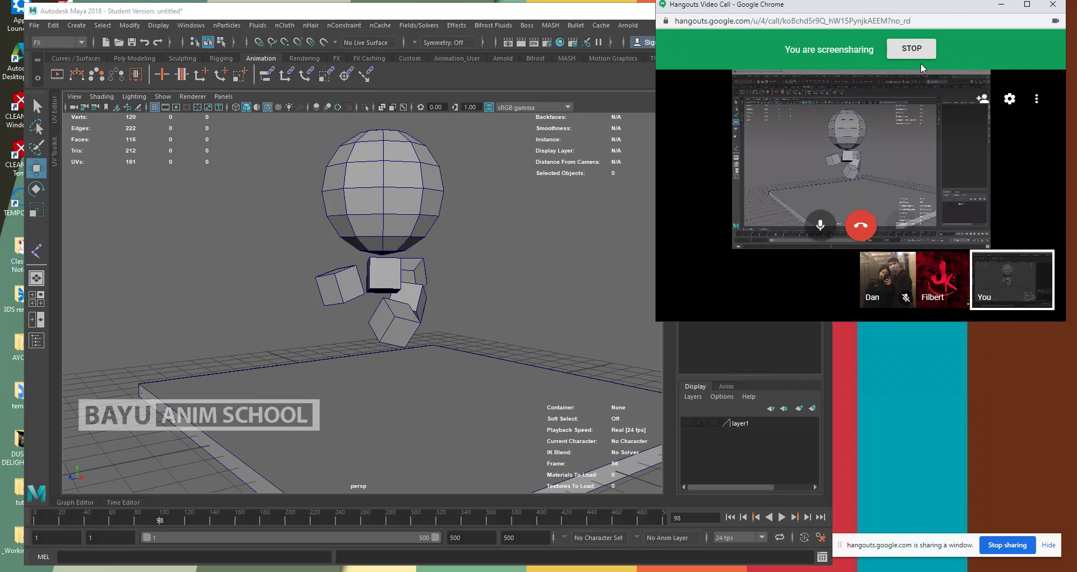
left_click(912, 49)
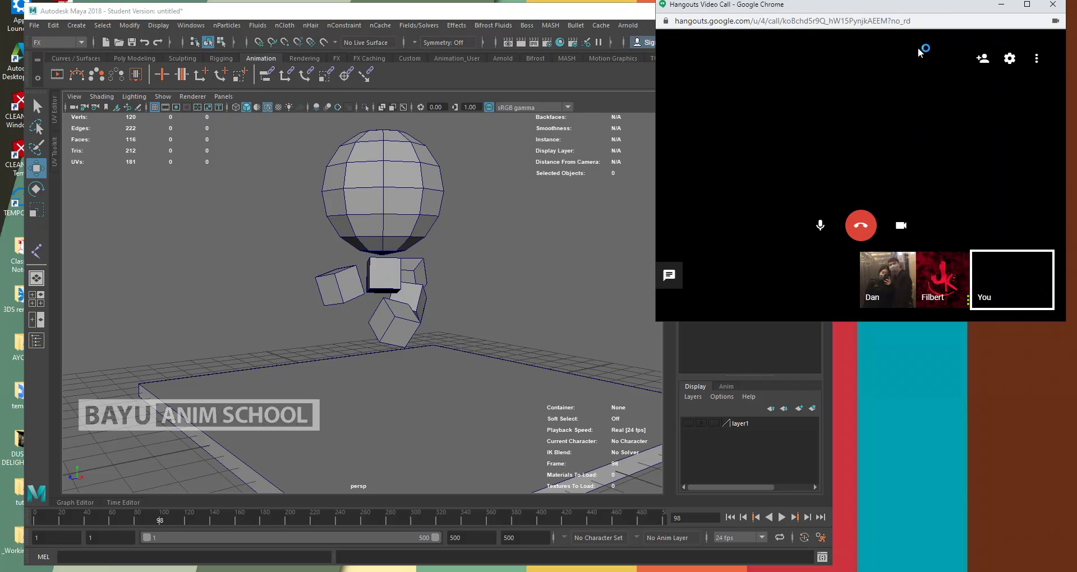
left_click(1036, 59)
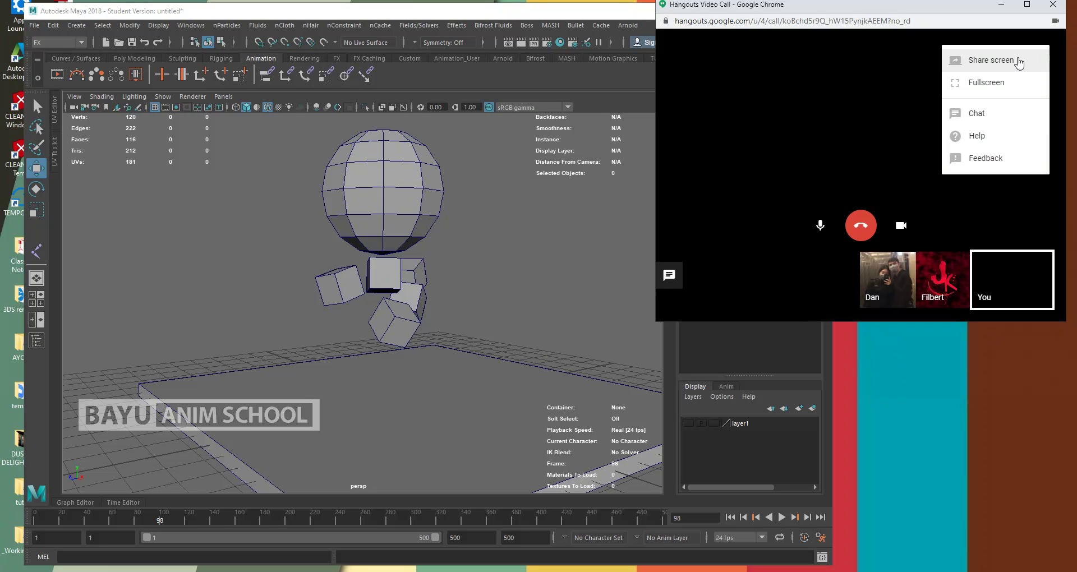
left_click(1019, 63)
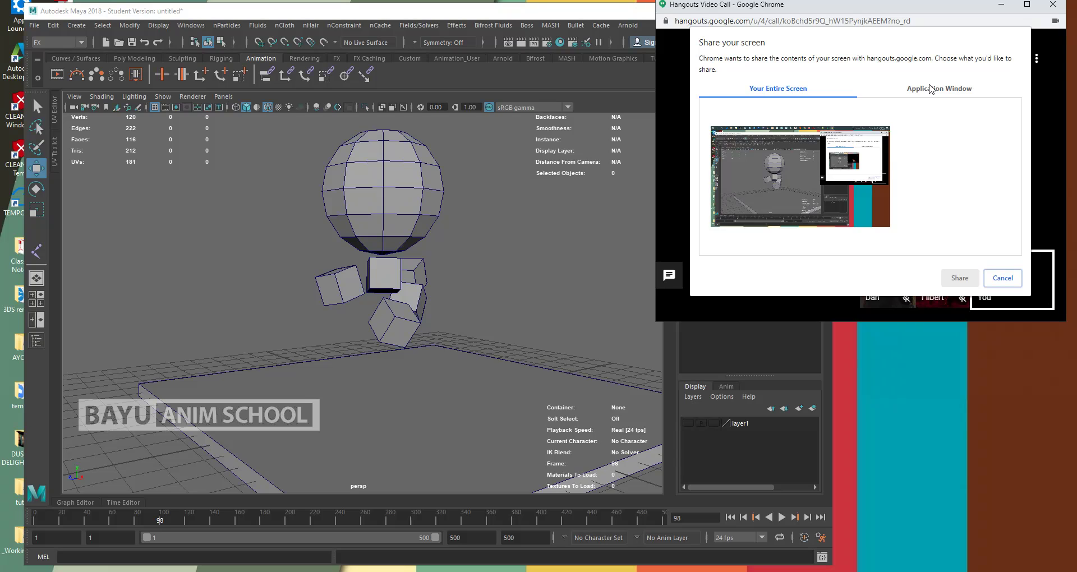
left_click(930, 88)
left_click(748, 148)
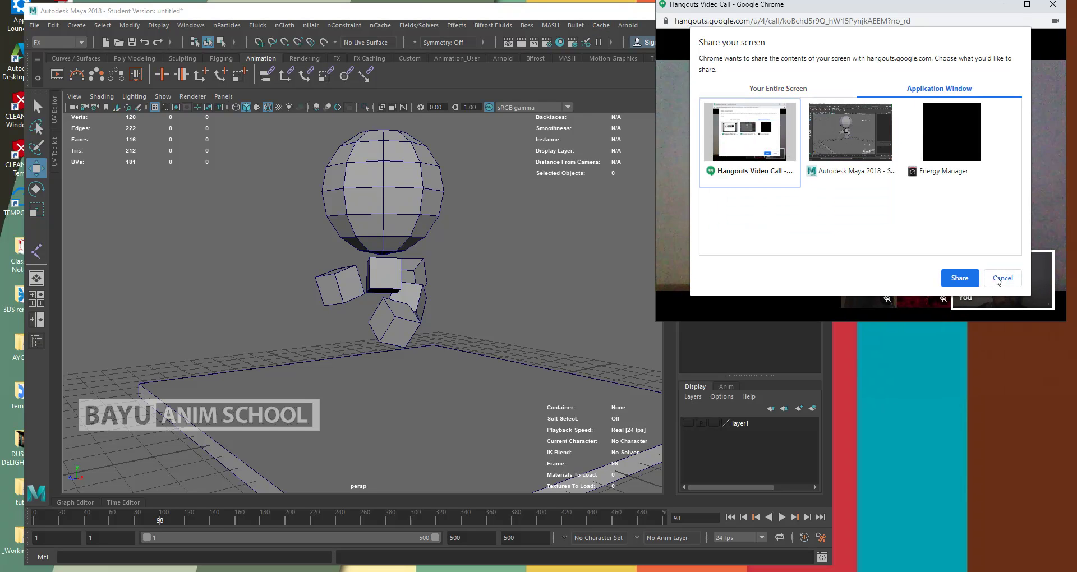
left_click(963, 278)
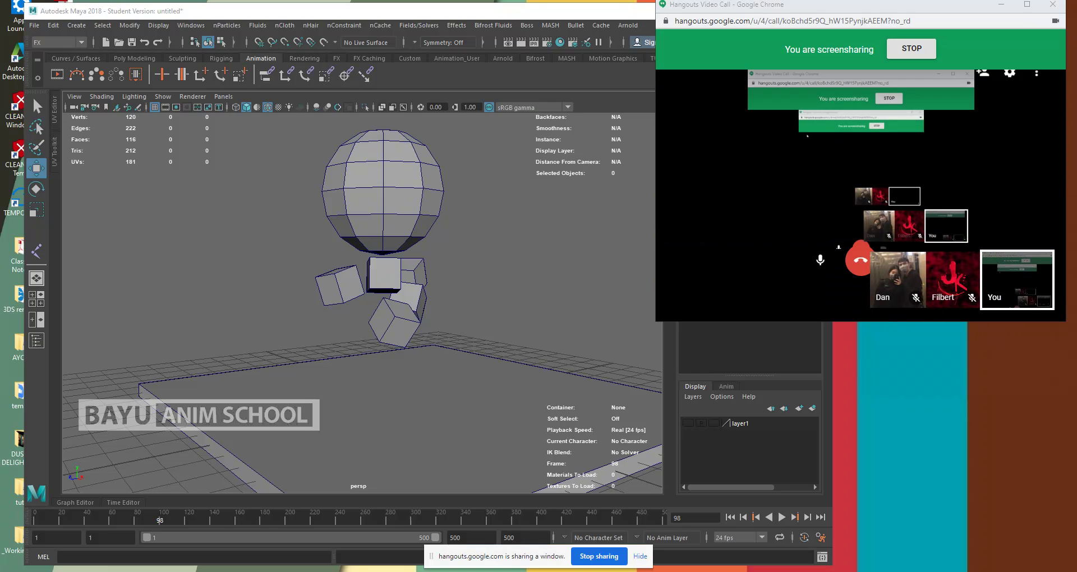
- Bring up the Google Classroom browser window and share the VFX pt.01 window in the Hangouts call instead
mouse_move(727, 0)
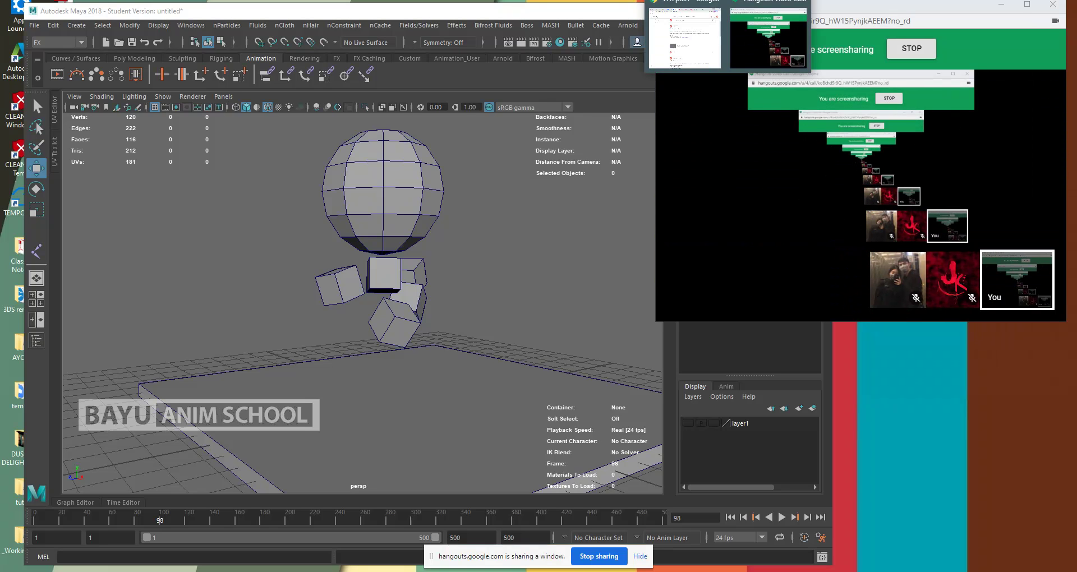
left_click(690, 33)
mouse_move(920, 95)
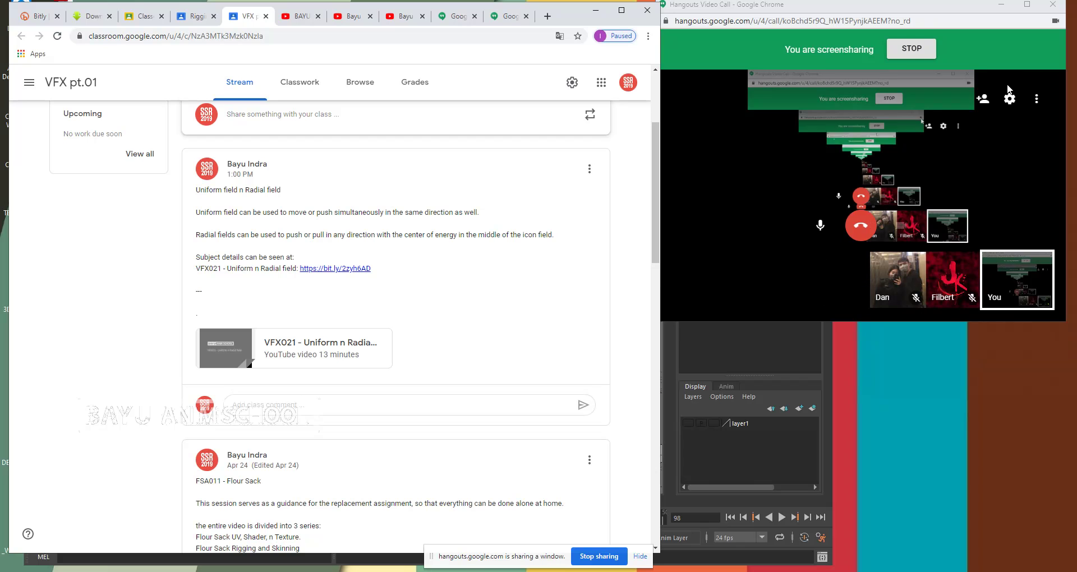
left_click(909, 54)
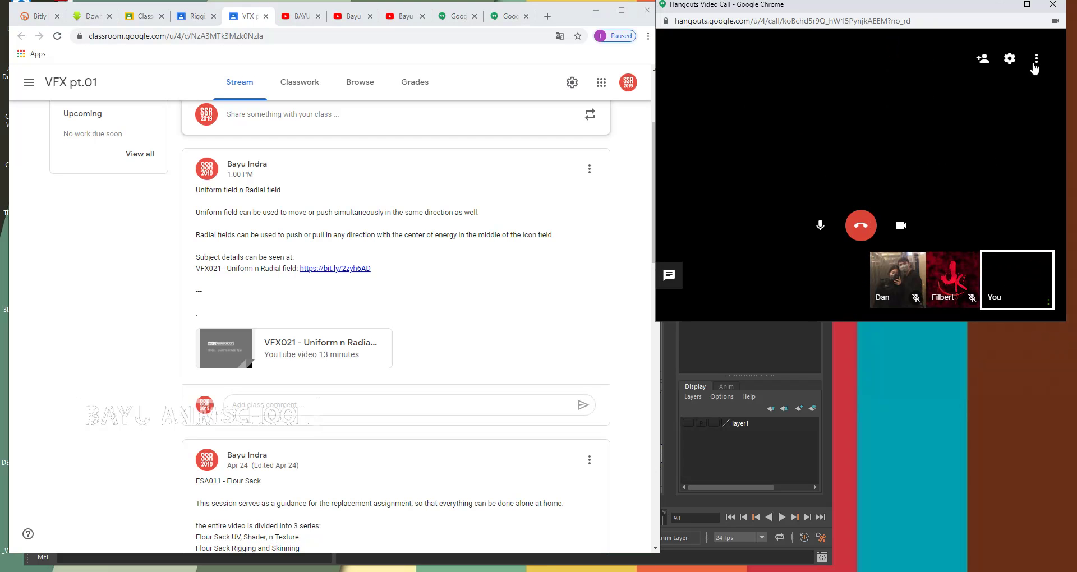
left_click(1036, 59)
left_click(993, 66)
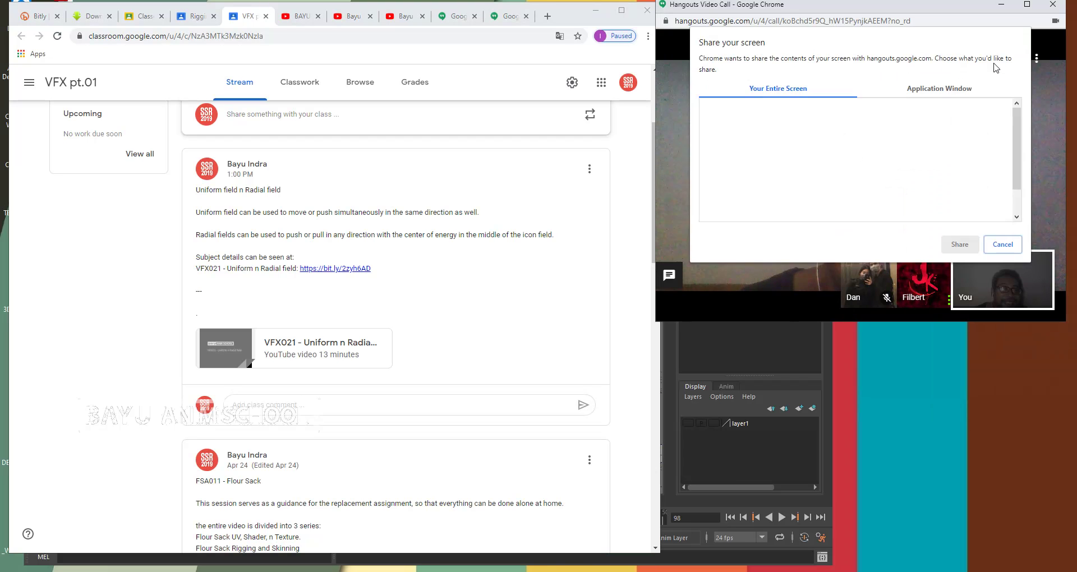
left_click(926, 90)
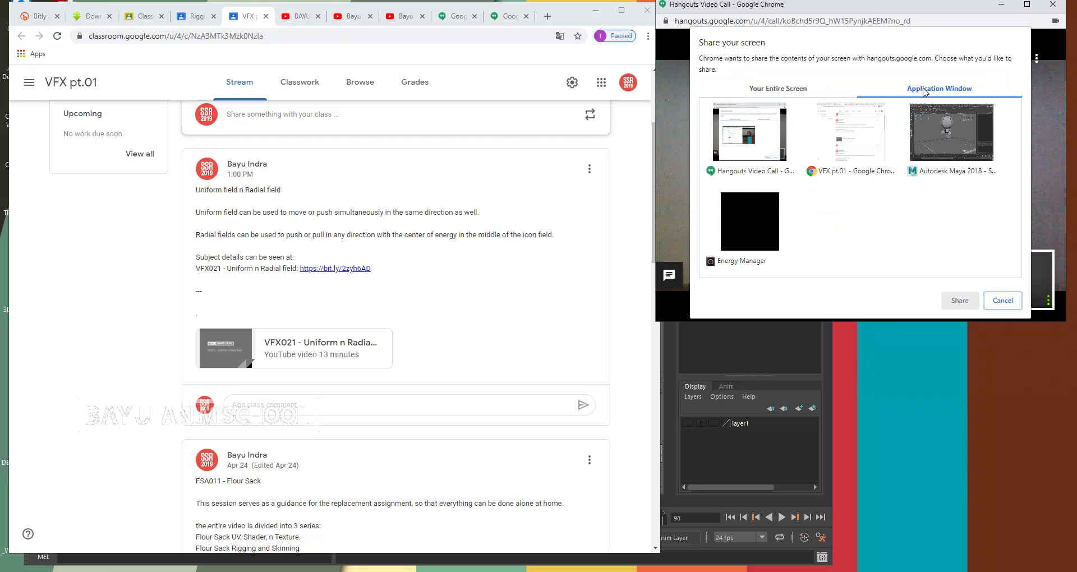
left_click(851, 141)
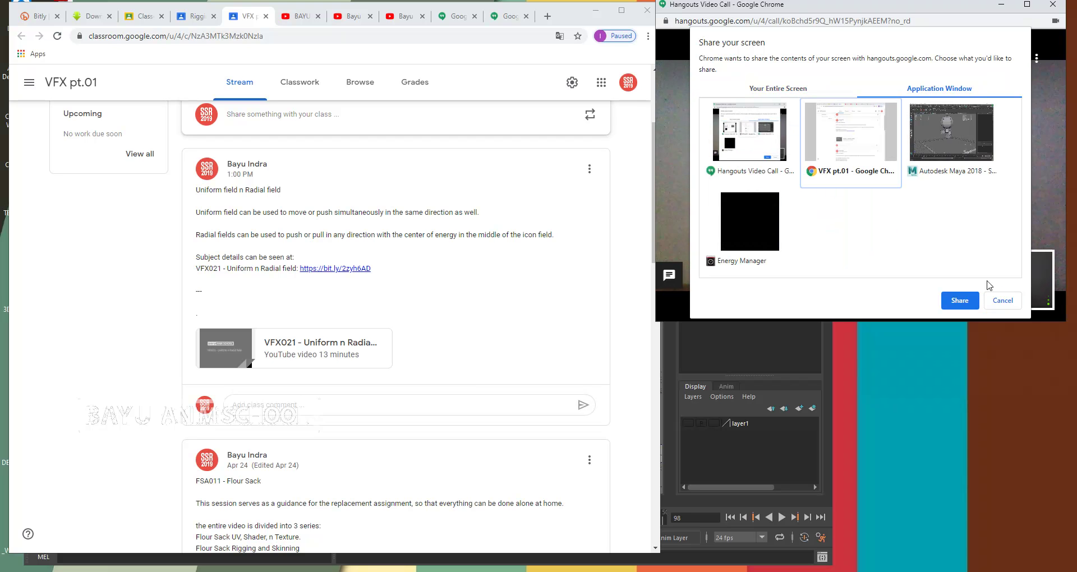
left_click(960, 303)
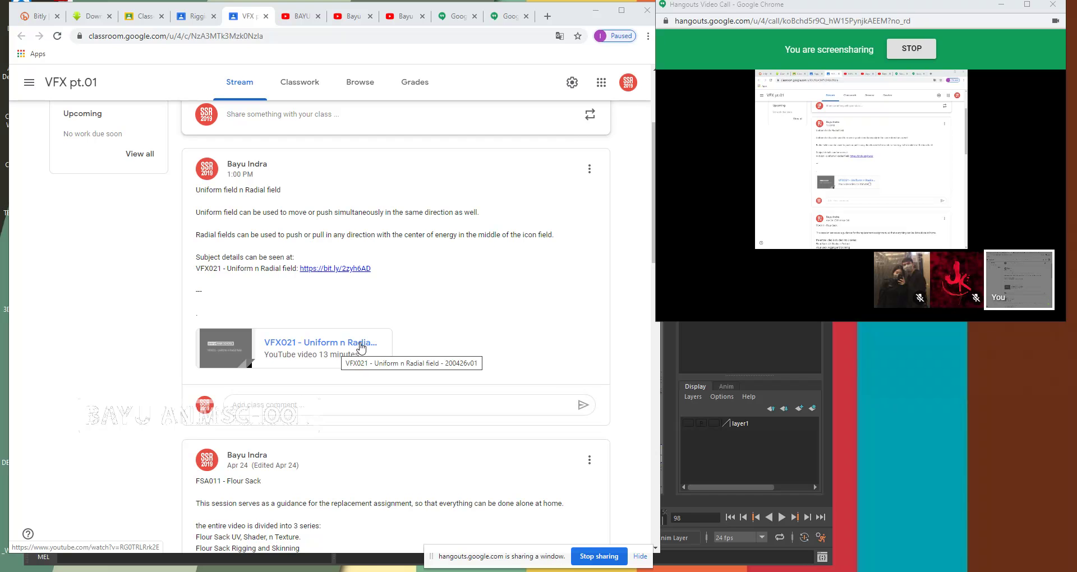
- View the Reroot joint n Labelling post in the Rigging n Skinning pt.01 class stream
left_click(193, 20)
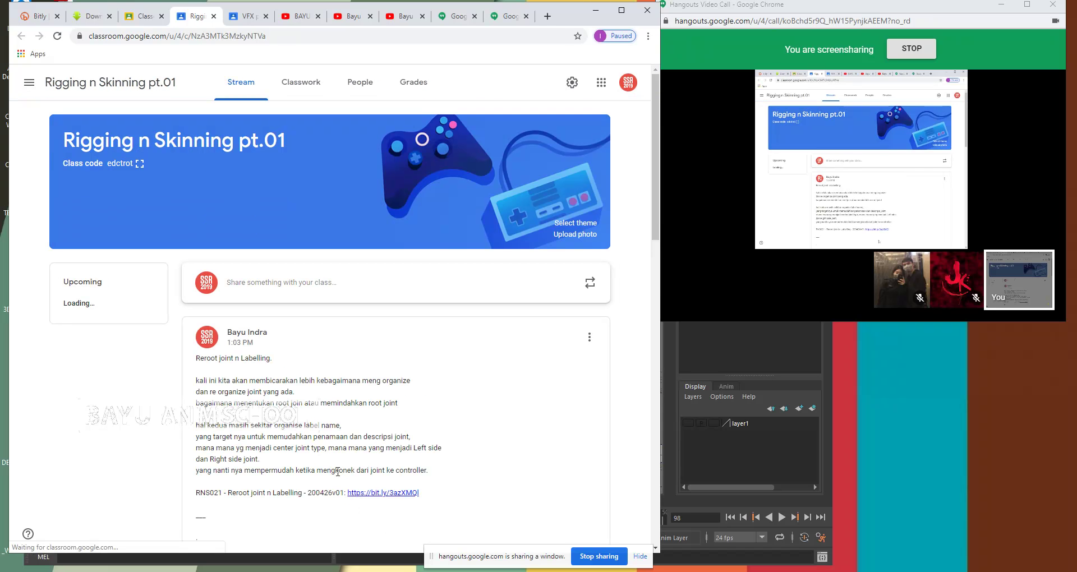
scroll(388, 493, "down", 3)
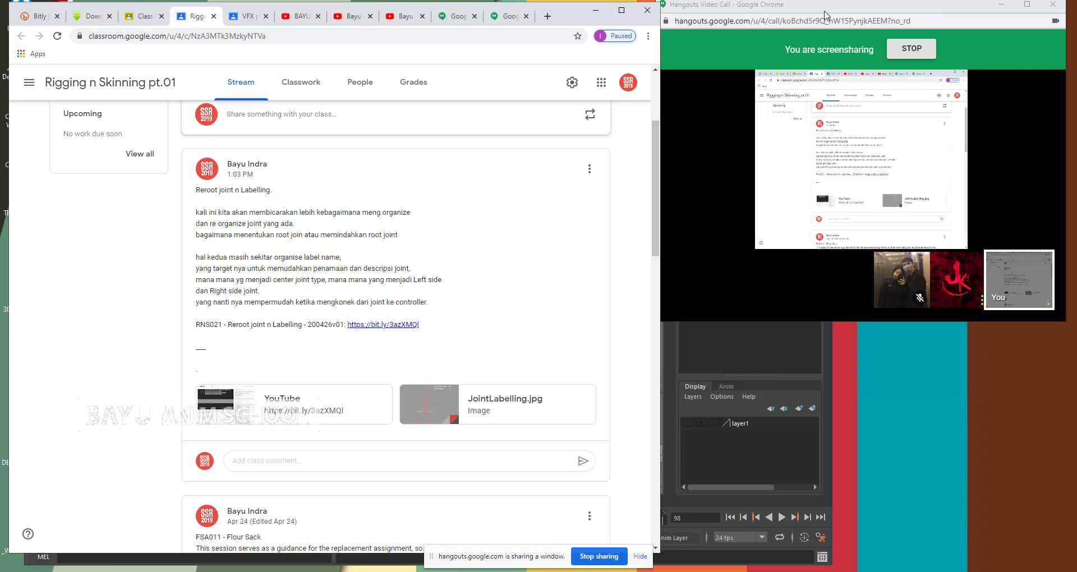
mouse_move(820, 293)
- Try out the class comment field under the Reroot joint n Labelling post with placeholder text, then clear it
left_click(246, 461)
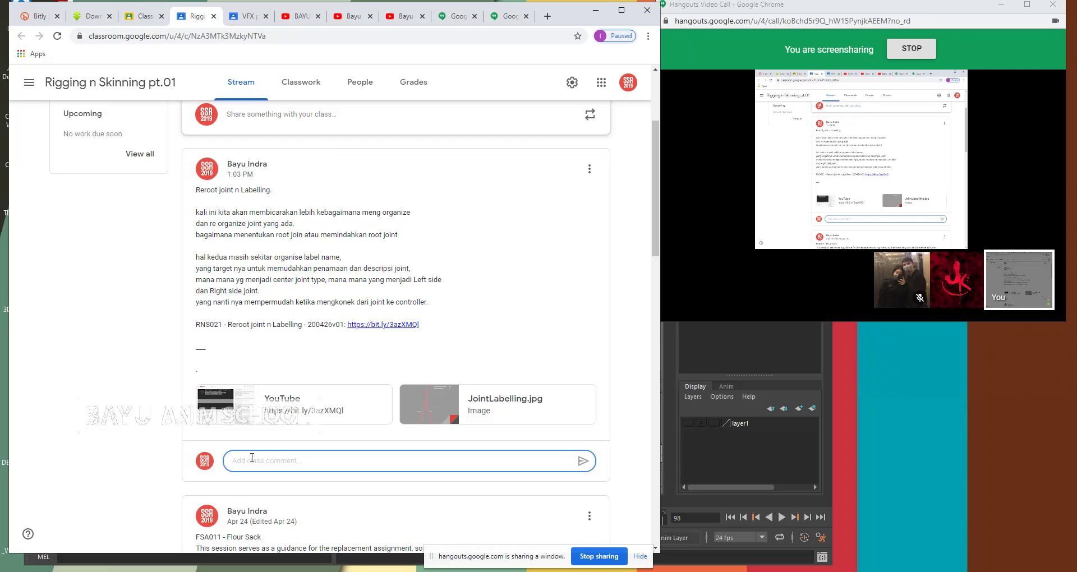
type("kjzjkxzjcblzv")
key("BackSpace")
key("BackSpace")
key("BackSpace")
key("BackSpace")
key("BackSpace")
key("BackSpace")
key("BackSpace")
key("BackSpace")
key("BackSpace")
key("BackSpace")
key("BackSpace")
key("BackSpace")
key("BackSpace")
- Return to the VFX pt.01 class stream and end the Hangouts video call
left_click(245, 18)
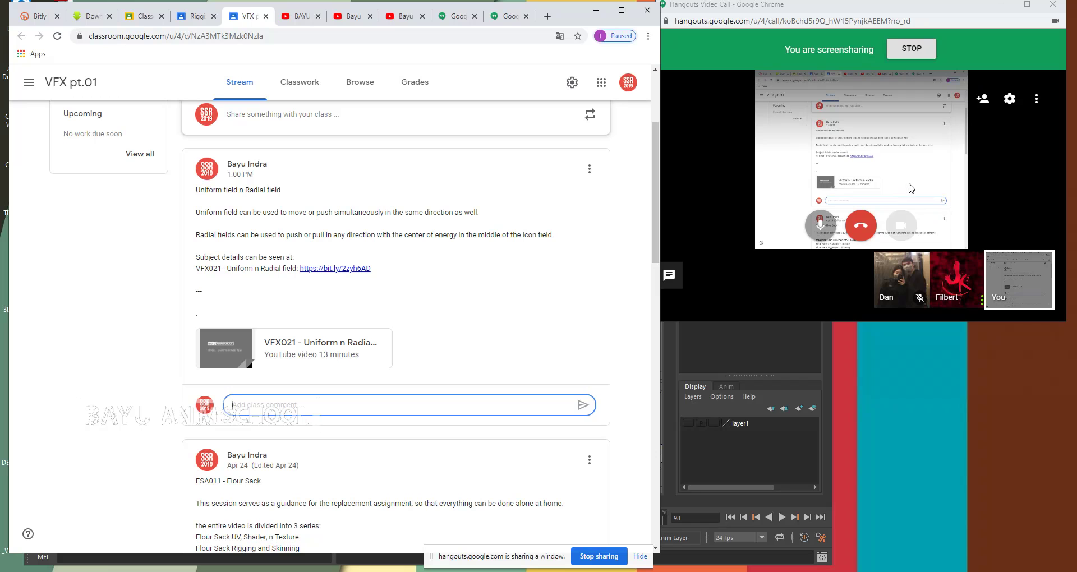
left_click(867, 228)
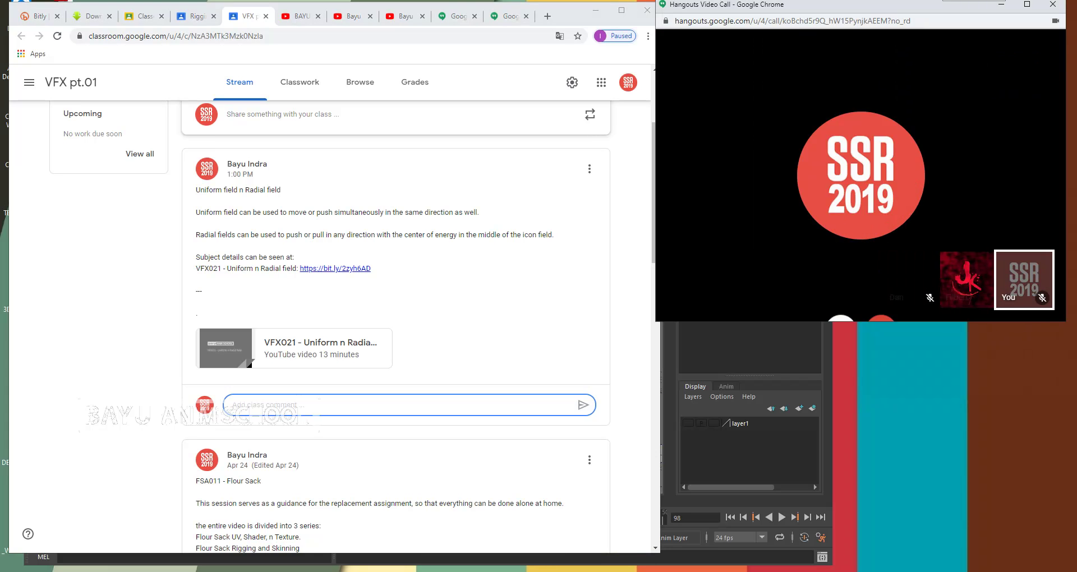
left_click(942, 0)
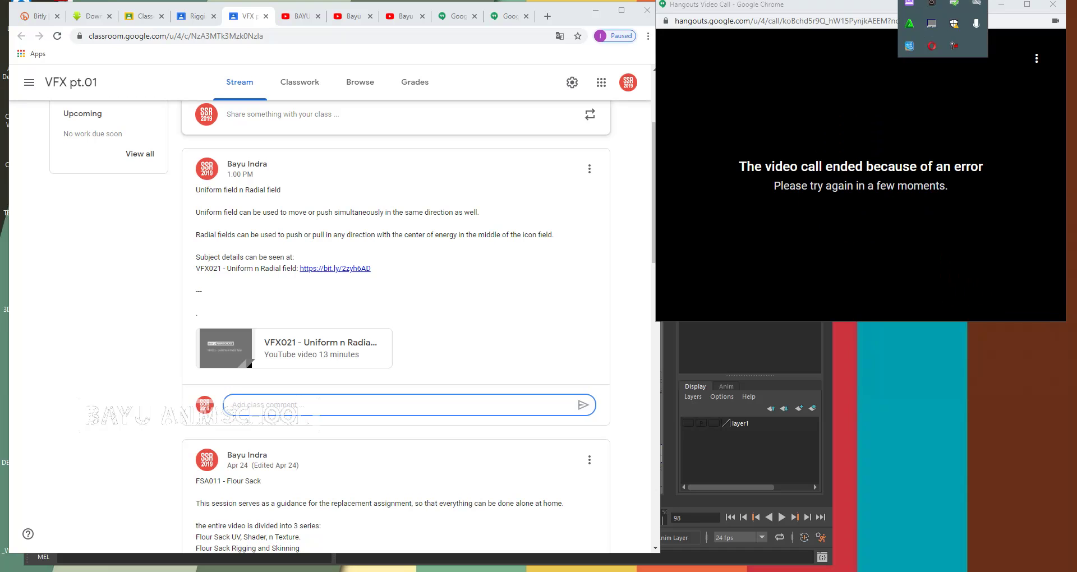
right_click(960, 46)
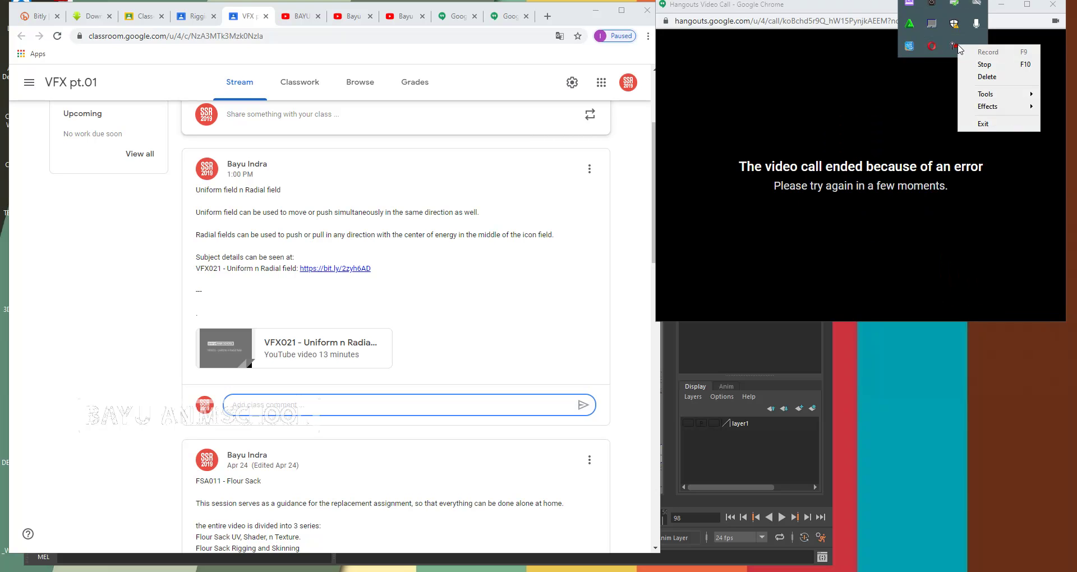